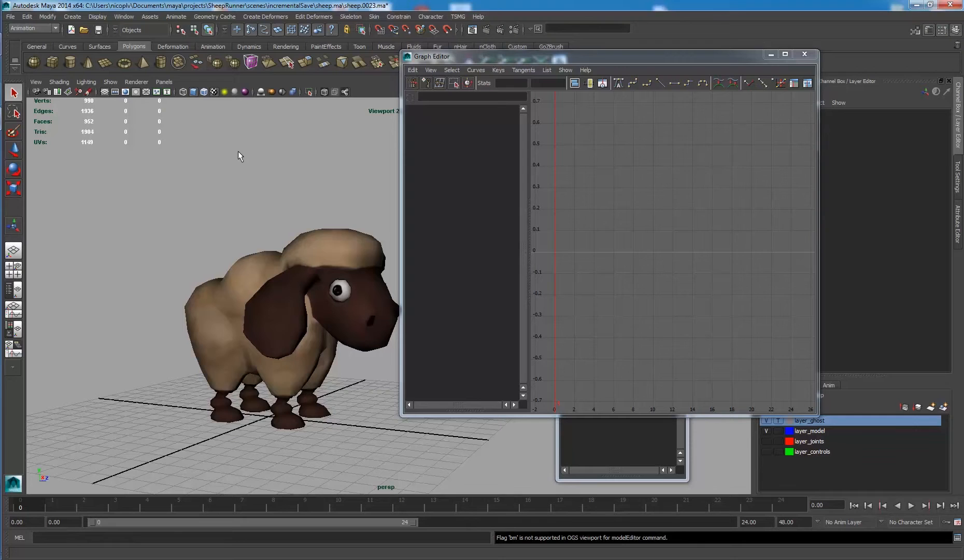
Open the Trax Editor and make sheep_character_node the current character set.
{"action": "left_click", "coordinate": [133, 16]}
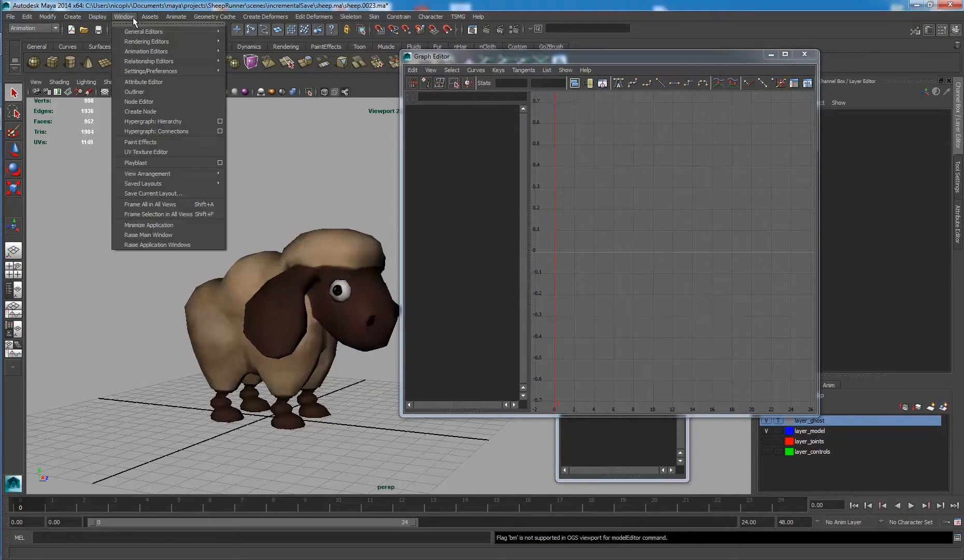
{"action": "mouse_move", "coordinate": [225, 61]}
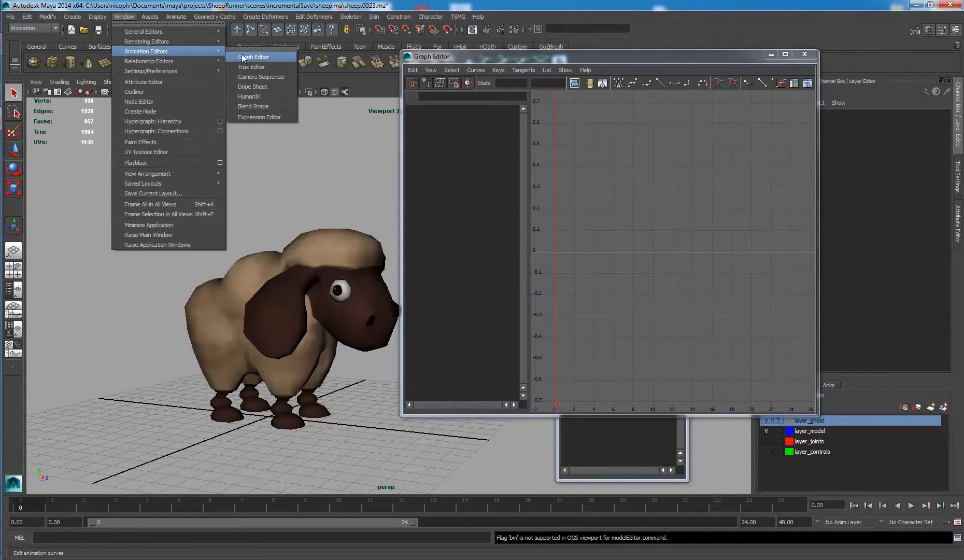
{"action": "left_click", "coordinate": [250, 67]}
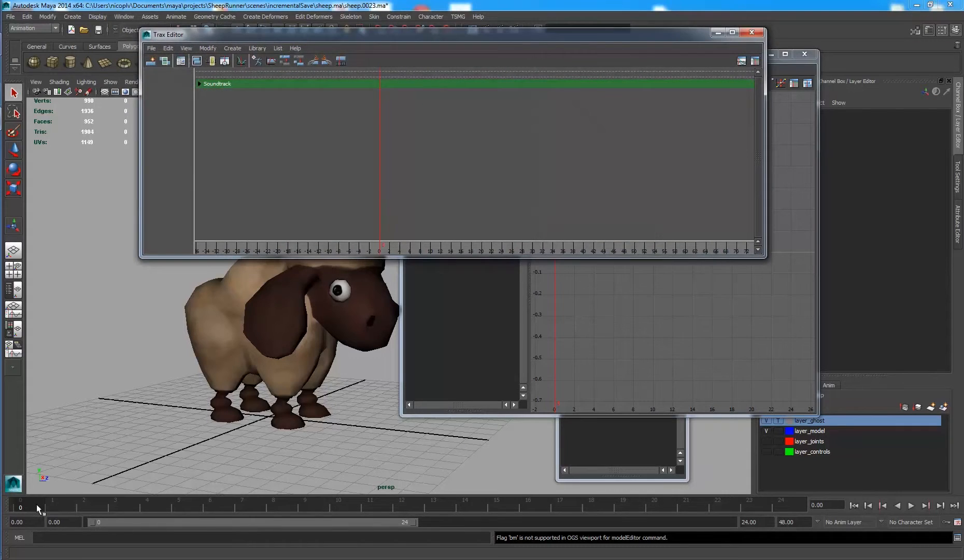
{"action": "left_click", "coordinate": [262, 48]}
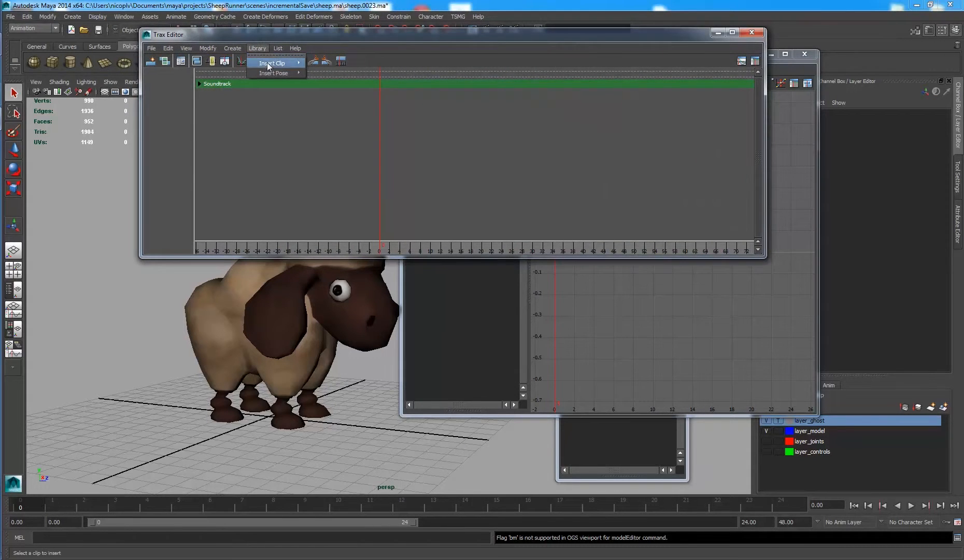
{"action": "mouse_move", "coordinate": [268, 63]}
{"action": "left_click", "coordinate": [314, 64]}
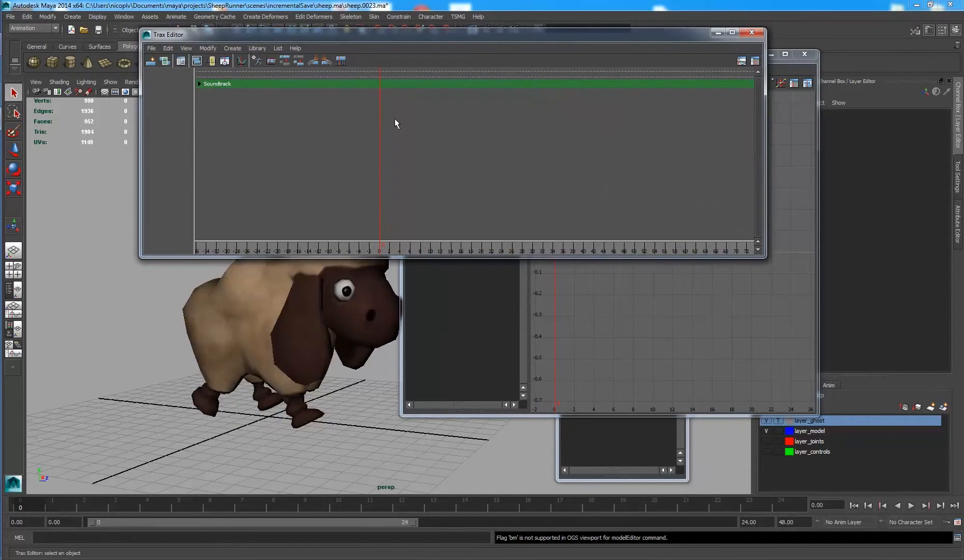
{"action": "left_click", "coordinate": [906, 525]}
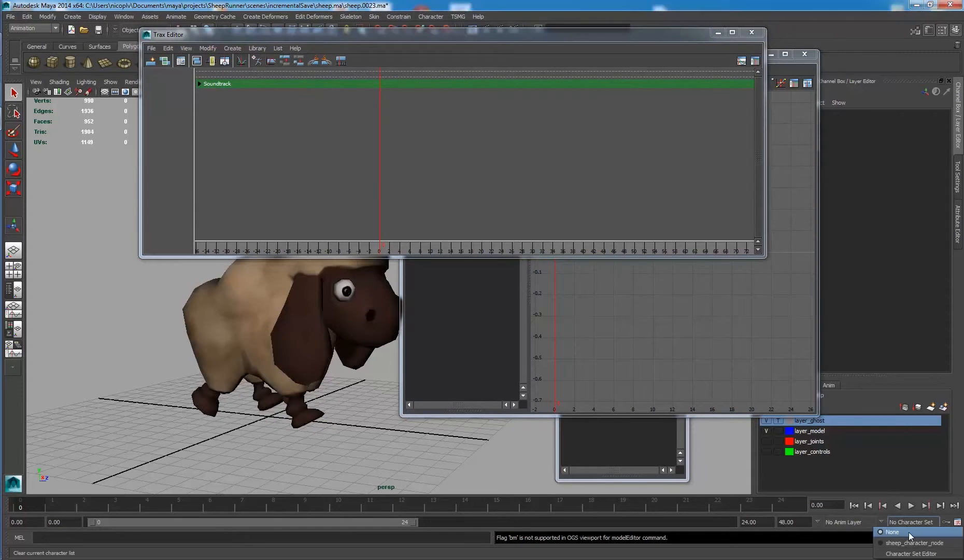
{"action": "left_click", "coordinate": [910, 539]}
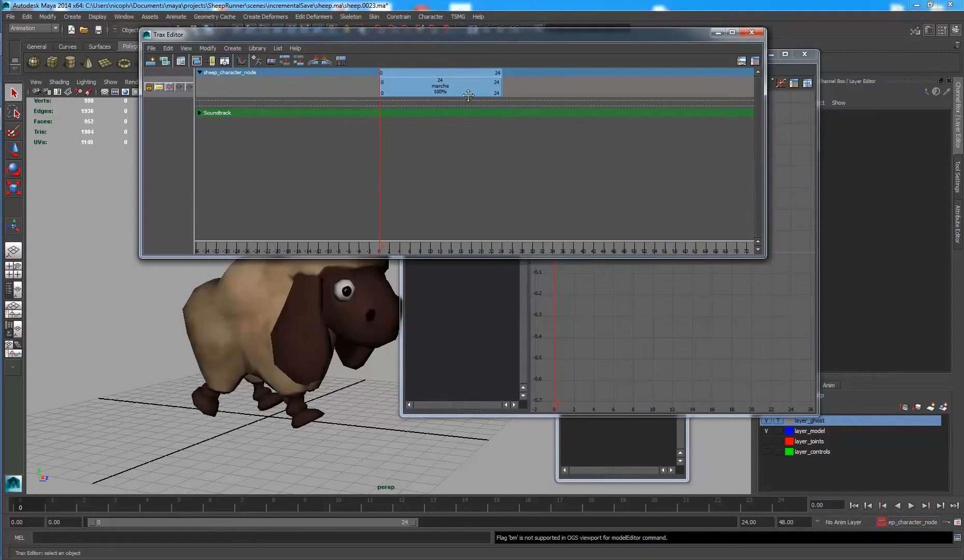
Activate the keys of the marche clip, then delete the clip from its track and close the Trax Editor.
{"action": "left_click", "coordinate": [446, 89]}
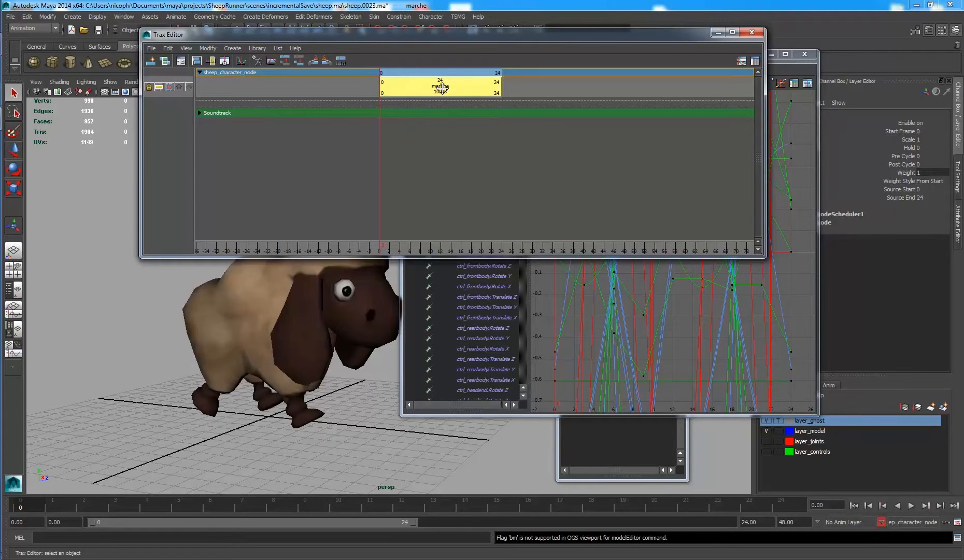
{"action": "right_click", "coordinate": [440, 89]}
{"action": "right_click", "coordinate": [429, 86]}
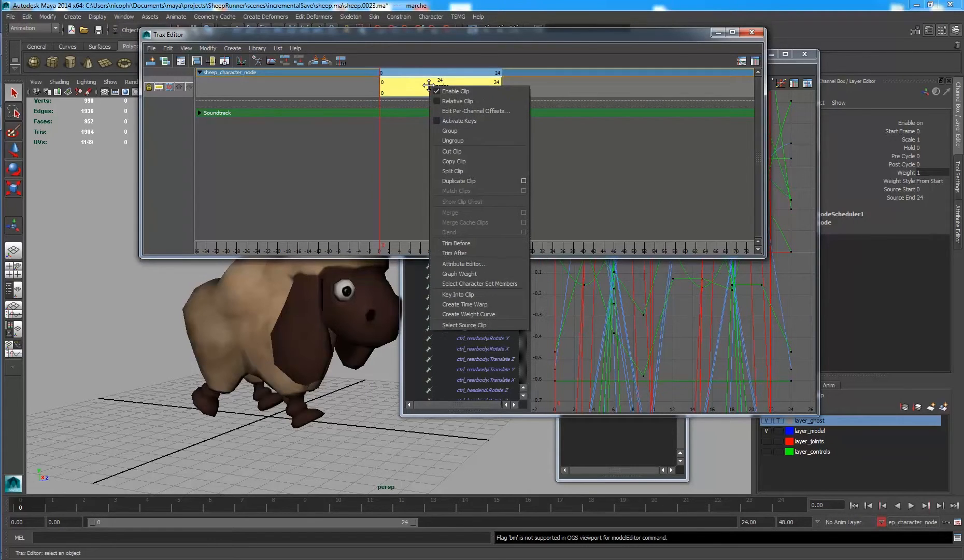
{"action": "left_click", "coordinate": [465, 121]}
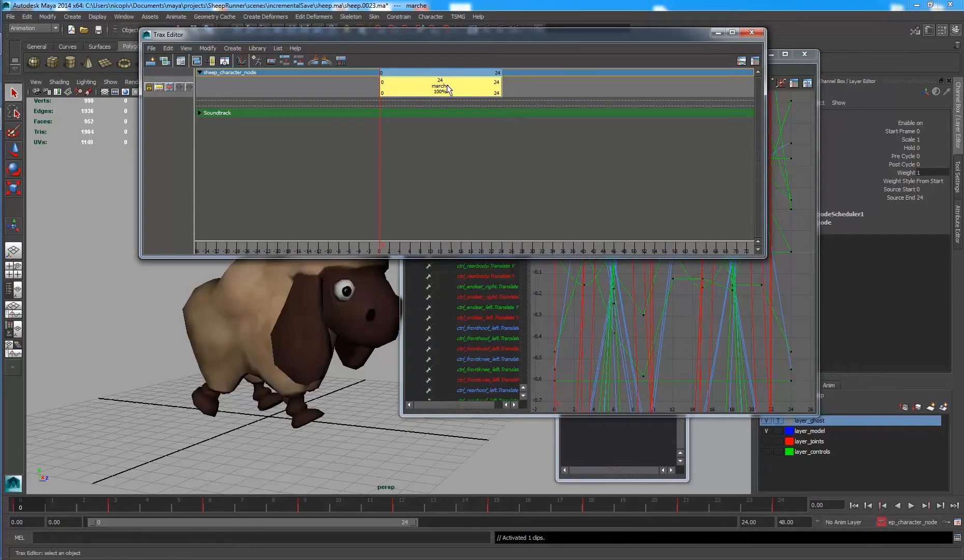
{"action": "key", "text": "Delete"}
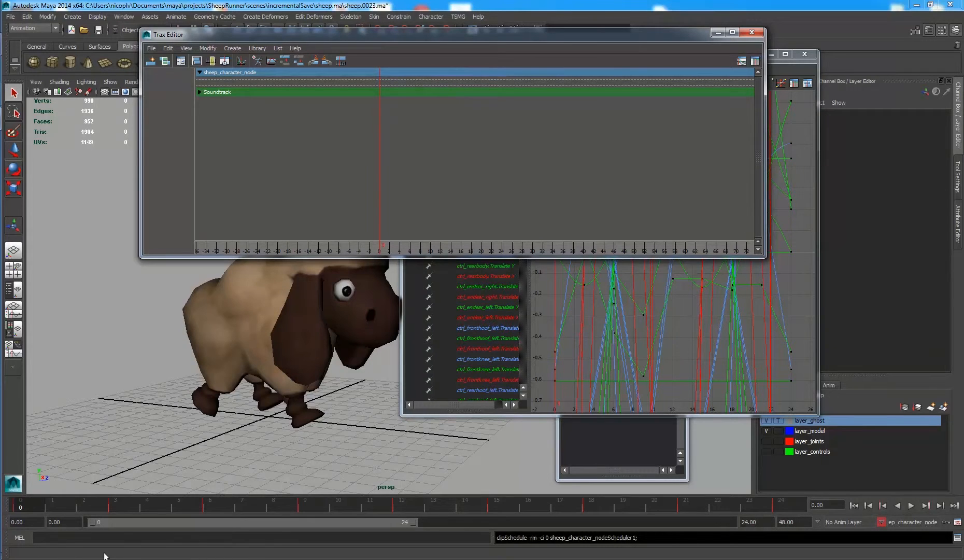
{"action": "left_click_drag", "start_coordinate": [33, 501], "coordinate": [26, 415]}
{"action": "left_click", "coordinate": [752, 33]}
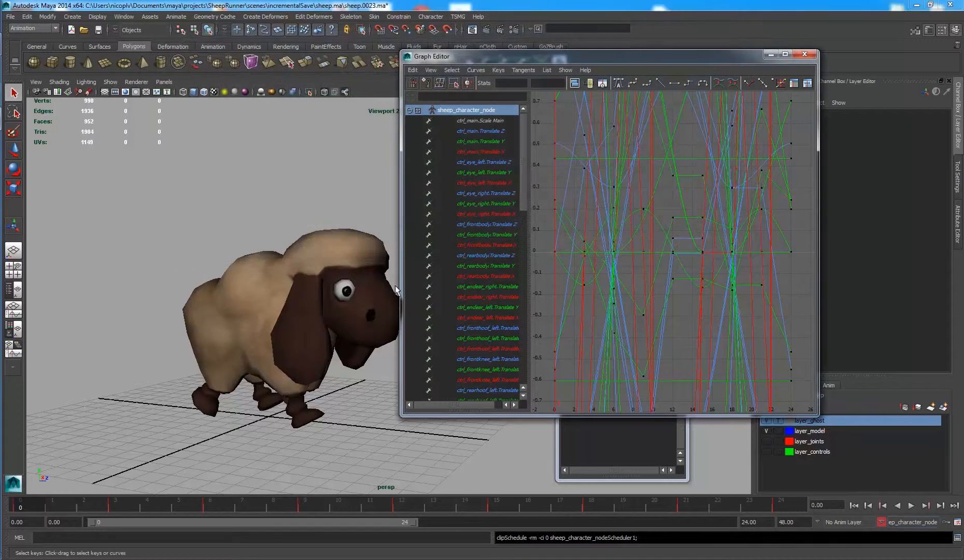
Play back the sheep's walk animation several times to check its motion and timing.
{"action": "key", "text": "alt+v"}
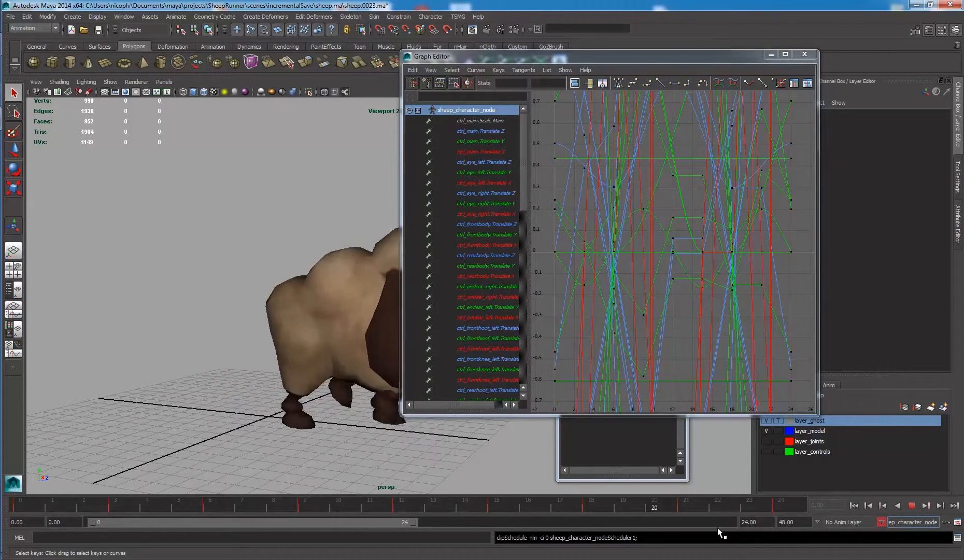
{"action": "key", "text": "Escape"}
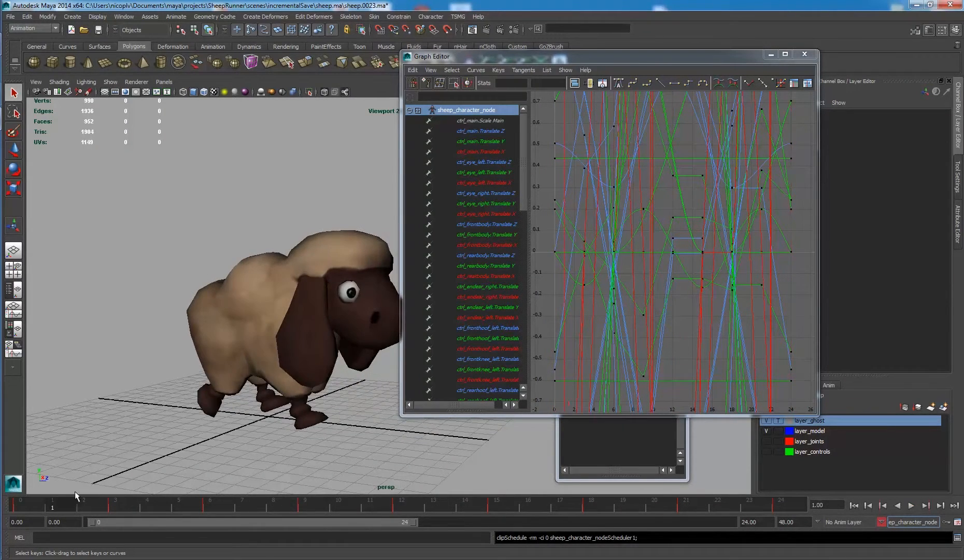
{"action": "key", "text": "alt+v"}
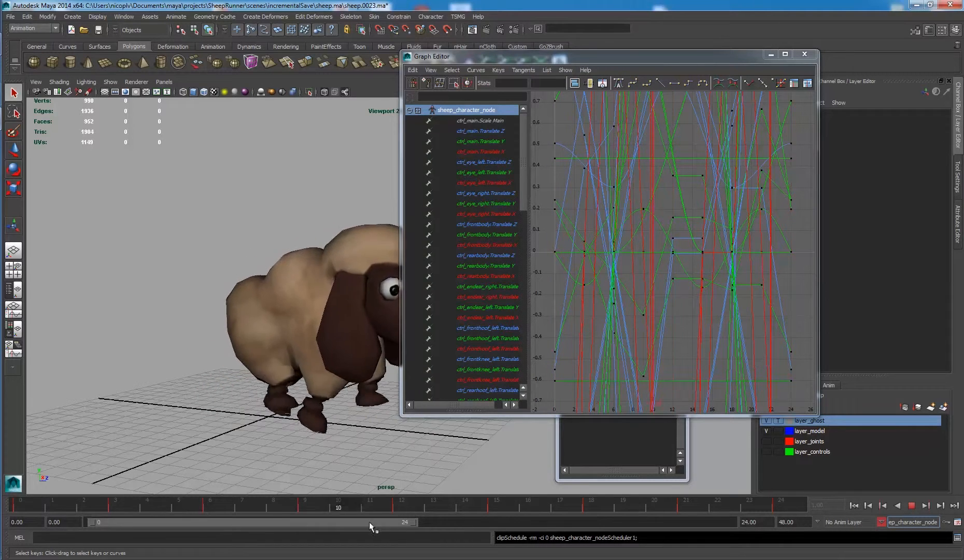
{"action": "key", "text": "Escape"}
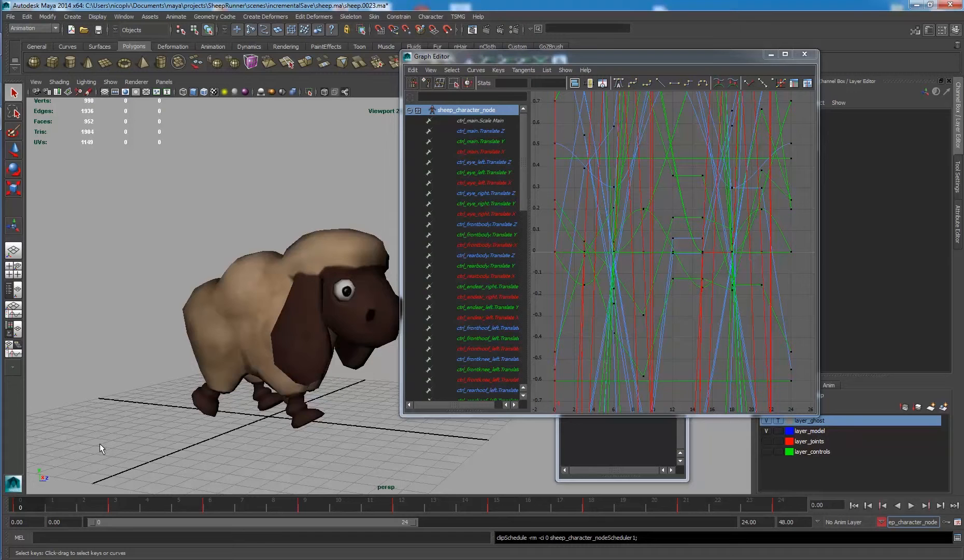
{"action": "key", "text": "alt+v"}
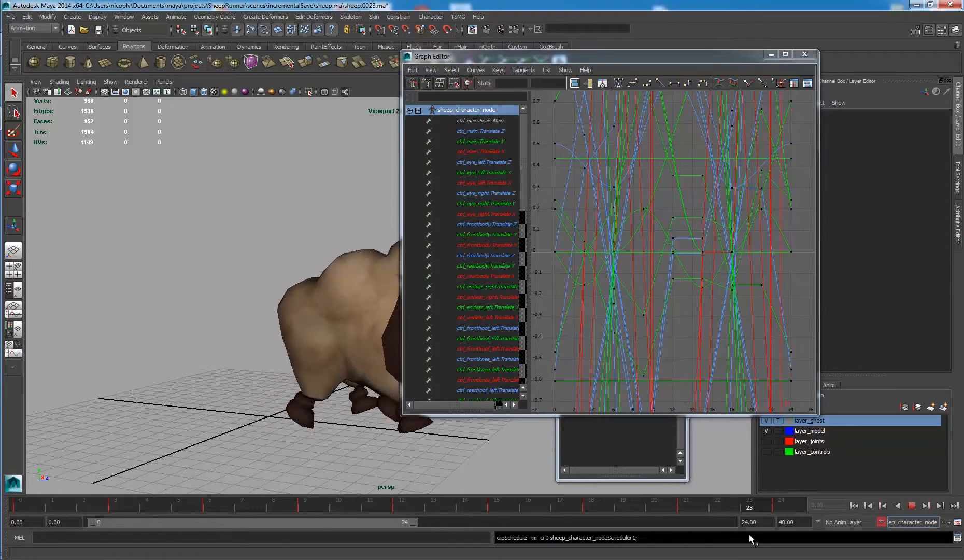
{"action": "key", "text": "Escape"}
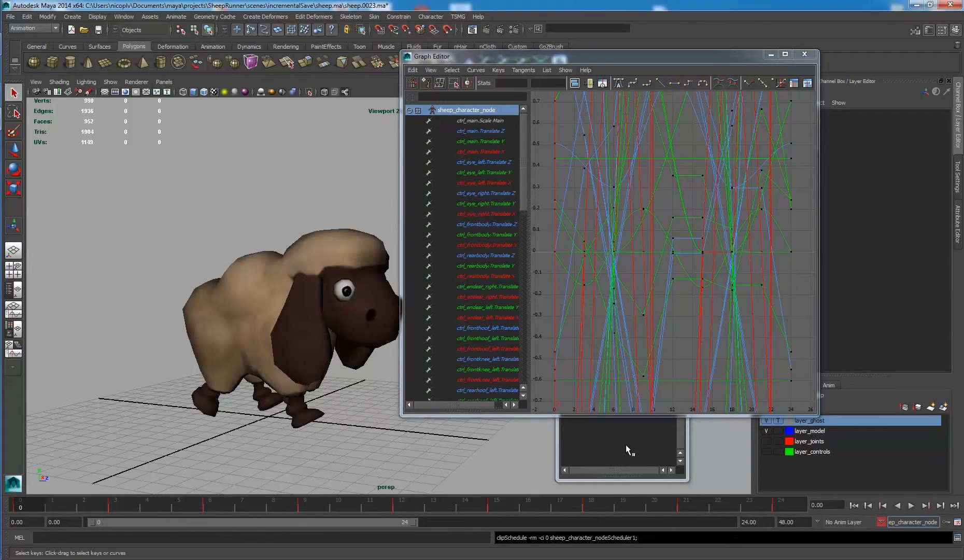
Make layer_controls visible and select the front right and rear left hoof controls.
{"action": "left_click", "coordinate": [767, 451]}
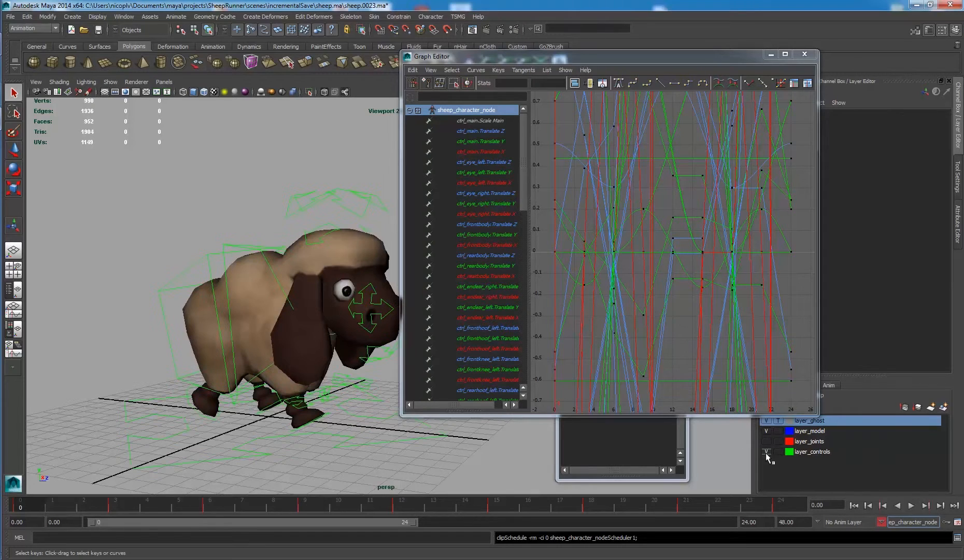
{"action": "scroll", "coordinate": [337, 453], "scroll_direction": "up", "scroll_amount": 5}
{"action": "left_click_drag", "start_coordinate": [345, 448], "coordinate": [344, 377], "text": "alt"}
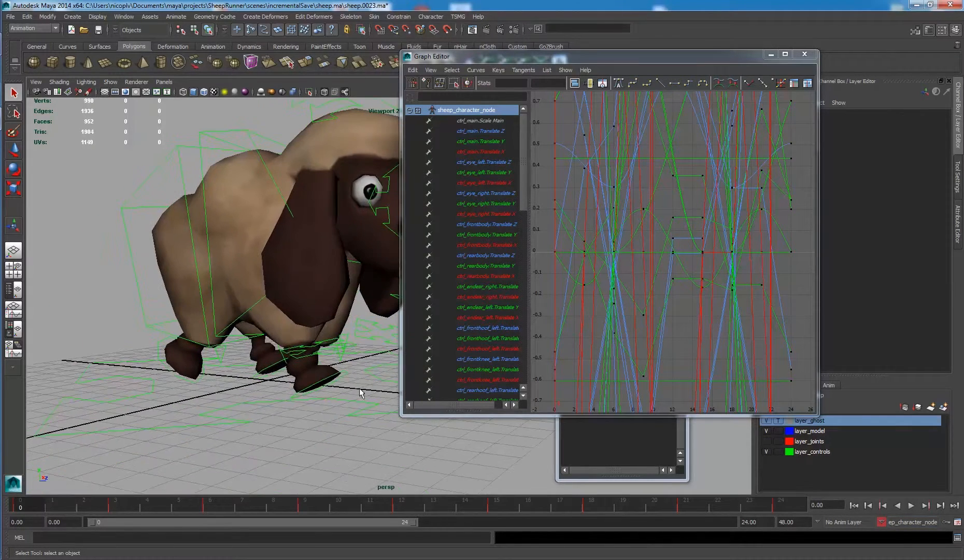
{"action": "left_click", "coordinate": [343, 374]}
{"action": "scroll", "coordinate": [199, 306], "scroll_direction": "up", "scroll_amount": 5}
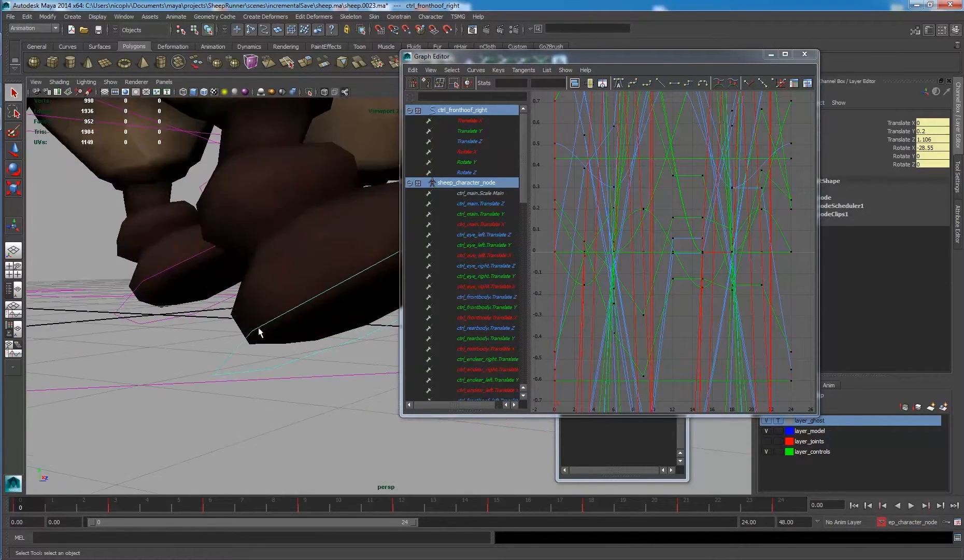
{"action": "left_click", "coordinate": [225, 254], "text": "shift"}
{"action": "scroll", "coordinate": [202, 227], "scroll_direction": "down", "scroll_amount": 3}
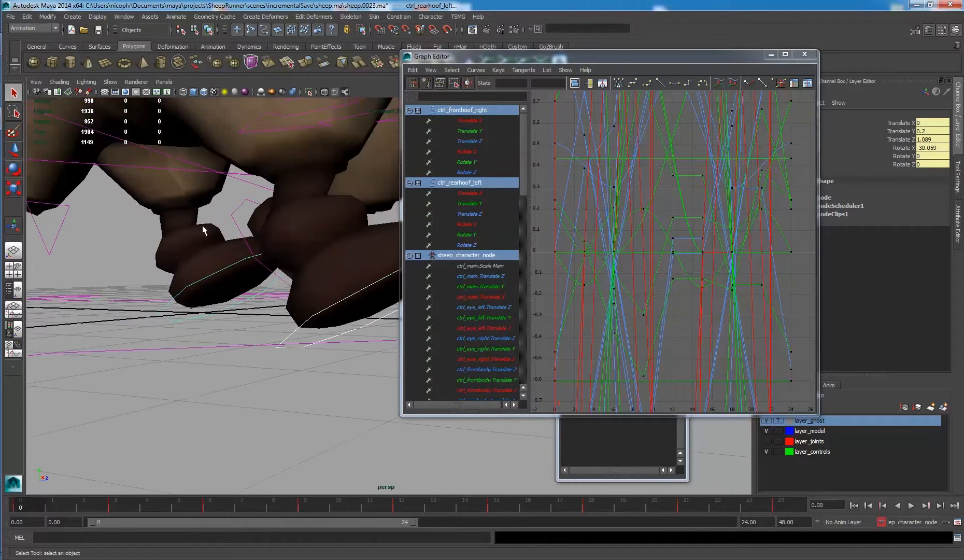
Add the front left and rear right hoof controls to the selection.
{"action": "left_click_drag", "start_coordinate": [317, 232], "coordinate": [300, 236], "text": "alt"}
{"action": "middle_click_drag", "start_coordinate": [299, 236], "coordinate": [178, 292], "text": "alt"}
{"action": "left_click_drag", "start_coordinate": [178, 292], "coordinate": [344, 323], "text": "alt"}
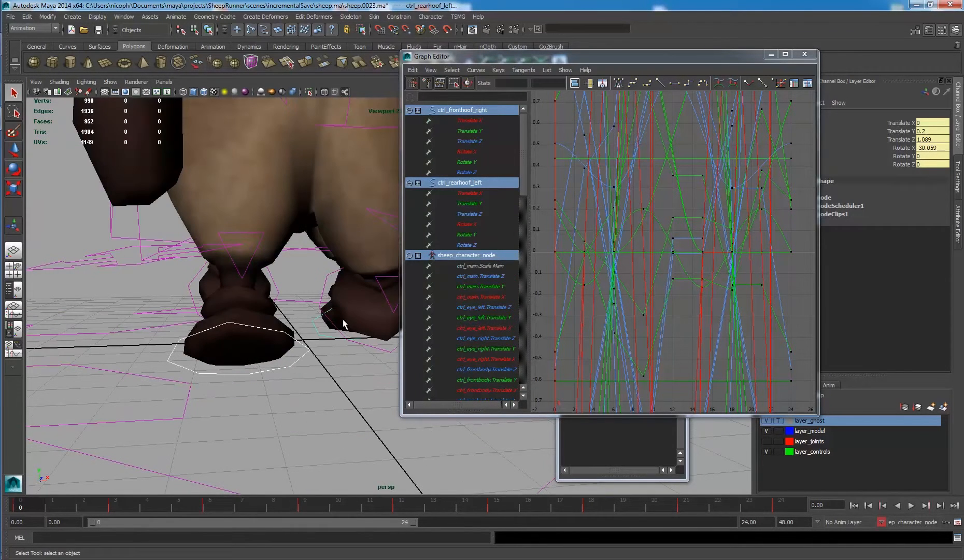
{"action": "left_click", "coordinate": [354, 345], "text": "shift"}
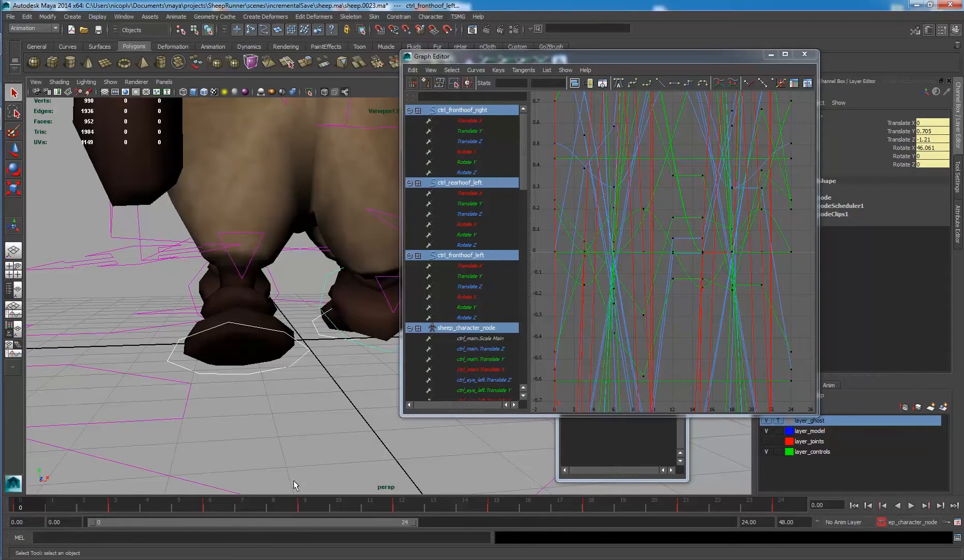
{"action": "left_click_drag", "start_coordinate": [311, 362], "coordinate": [159, 322], "text": "alt"}
{"action": "left_click", "coordinate": [156, 318], "text": "shift"}
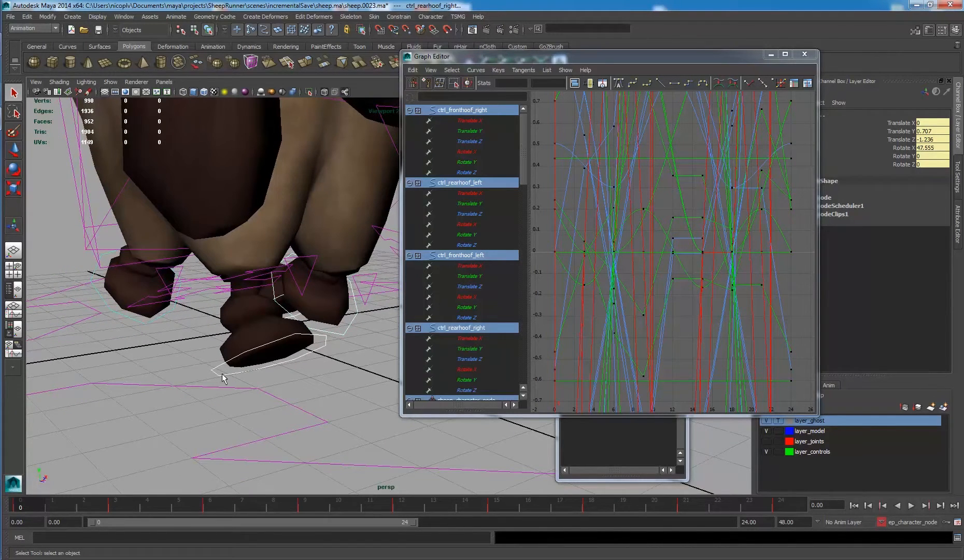
{"action": "left_click_drag", "start_coordinate": [209, 374], "coordinate": [226, 360], "text": "alt"}
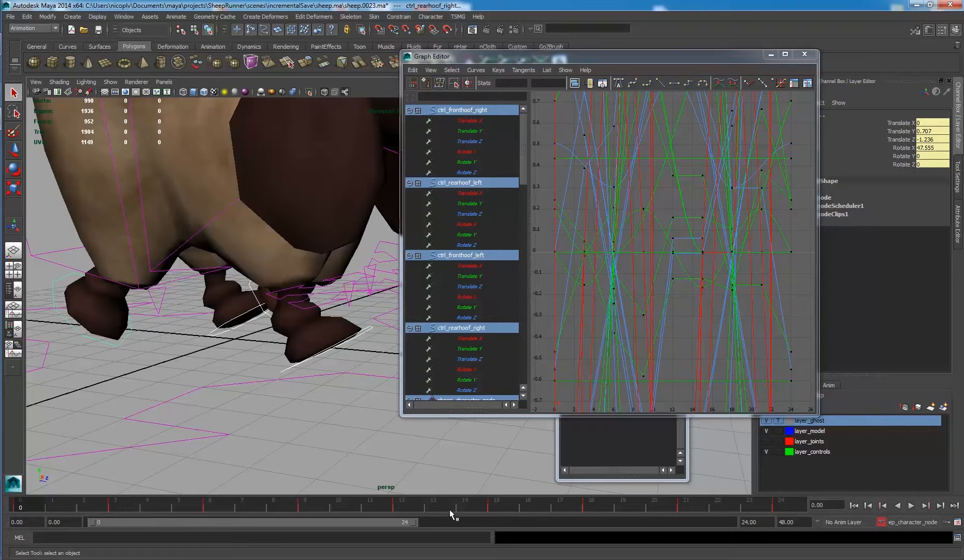
Add the rear and front knee controls of all four legs to the selection.
{"action": "left_click_drag", "start_coordinate": [188, 362], "coordinate": [280, 279], "text": "alt"}
{"action": "left_click", "coordinate": [267, 263], "text": "shift"}
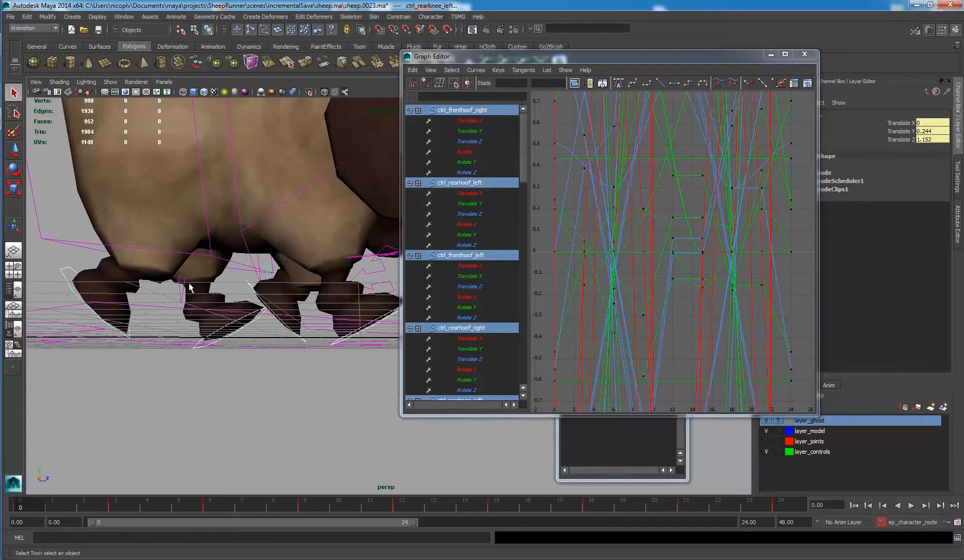
{"action": "left_click", "coordinate": [179, 292], "text": "shift"}
{"action": "left_click_drag", "start_coordinate": [178, 292], "coordinate": [284, 336], "text": "alt"}
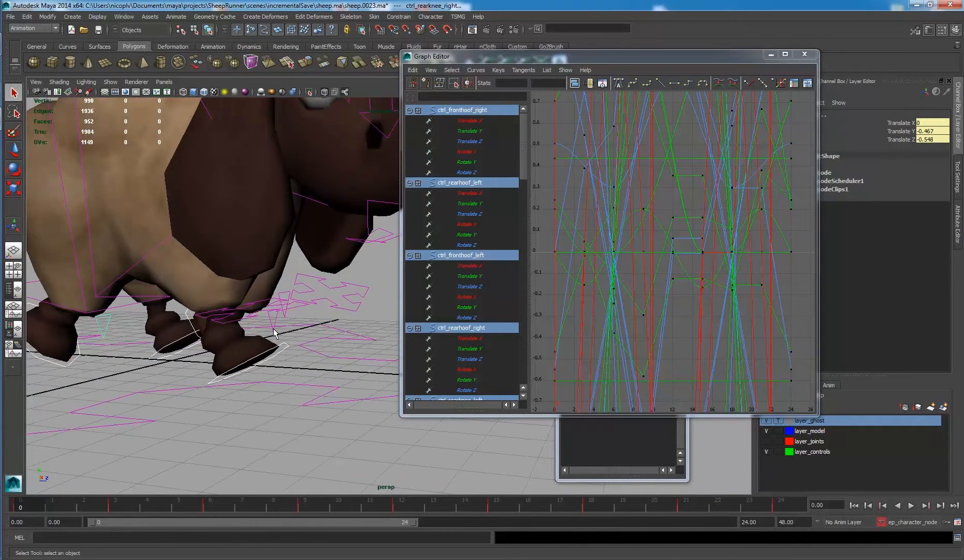
{"action": "left_click", "coordinate": [275, 326], "text": "shift"}
{"action": "left_click", "coordinate": [282, 314], "text": "shift"}
{"action": "right_click_drag", "start_coordinate": [334, 371], "coordinate": [230, 337], "text": "alt"}
Set the current character set to None so that only the selected leg controls are keyed.
{"action": "left_click", "coordinate": [897, 524]}
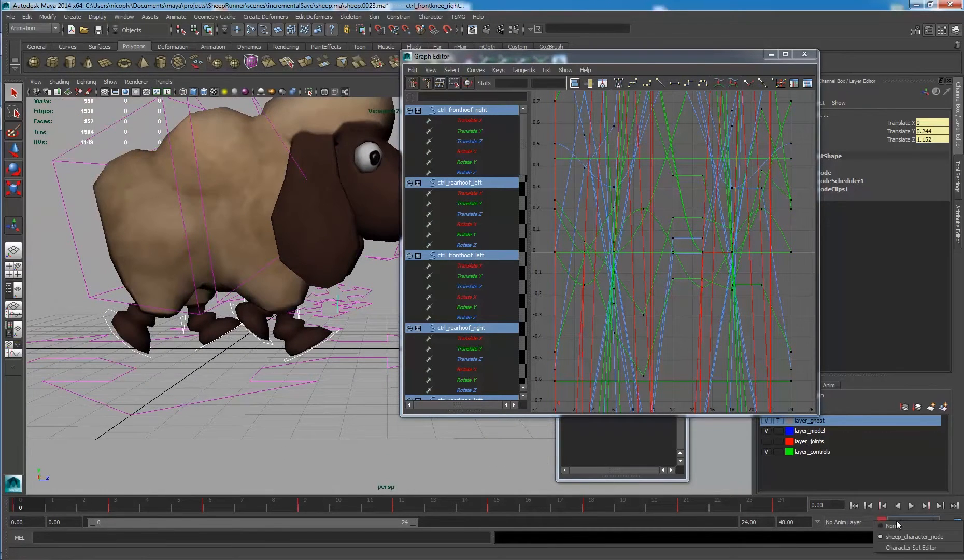
{"action": "left_click", "coordinate": [899, 529]}
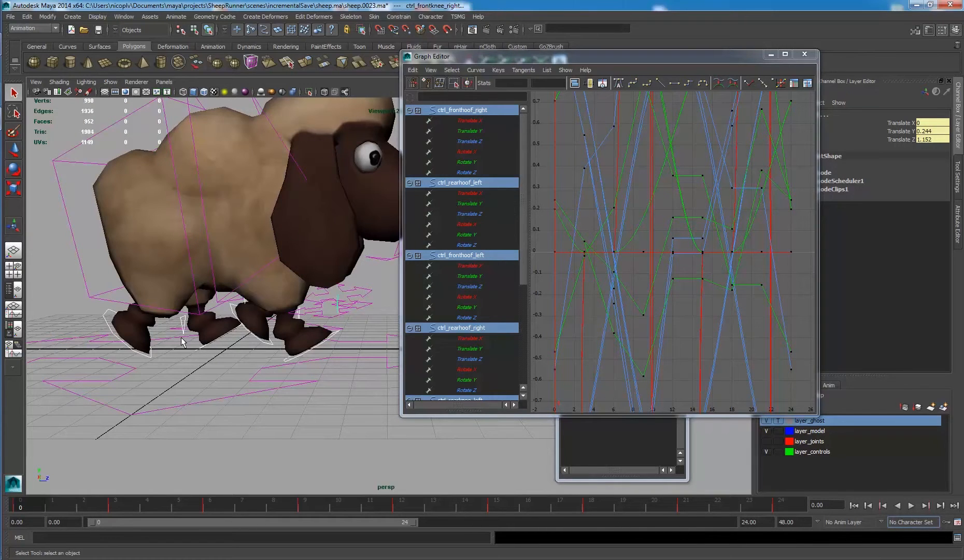
{"action": "left_click_drag", "start_coordinate": [305, 331], "coordinate": [279, 324], "text": "alt"}
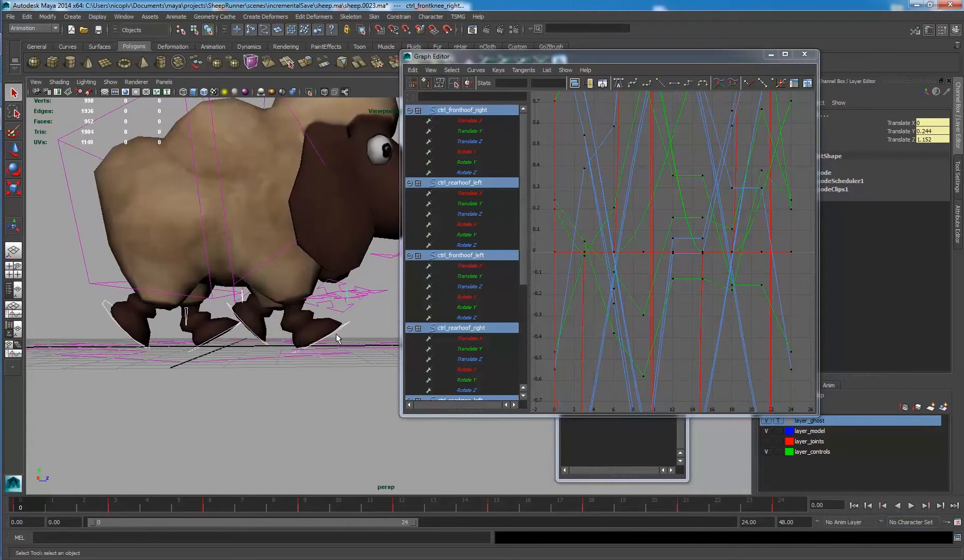
Move the selected leg controls' keys at frames 3, 6 and 9 to frames 2, 4 and 6.
{"action": "left_click", "coordinate": [122, 499]}
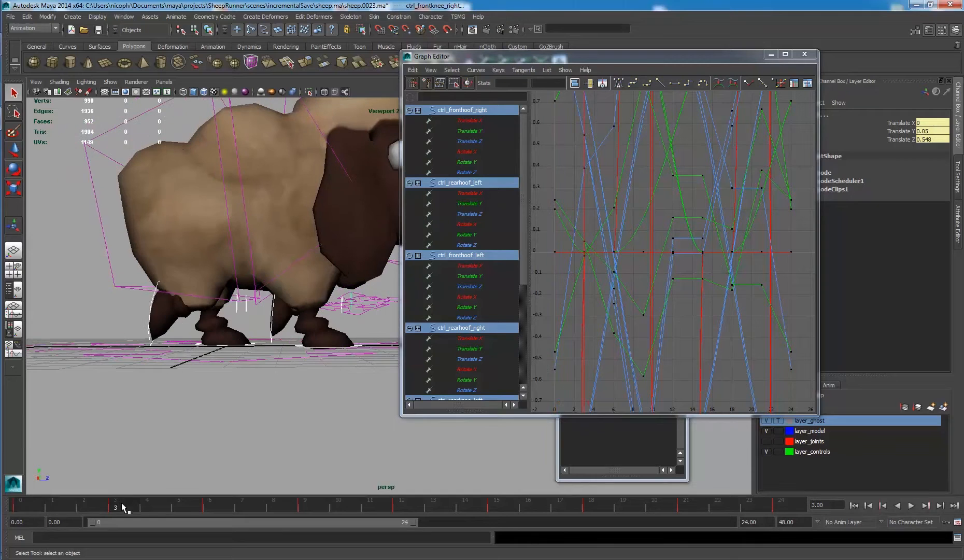
{"action": "left_click", "coordinate": [122, 500], "text": "shift"}
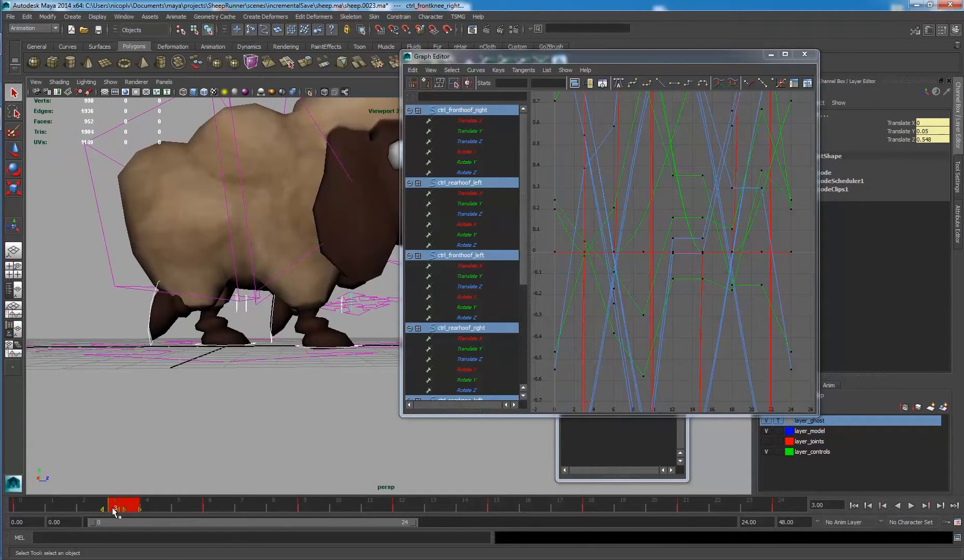
{"action": "left_click_drag", "start_coordinate": [114, 510], "coordinate": [145, 508]}
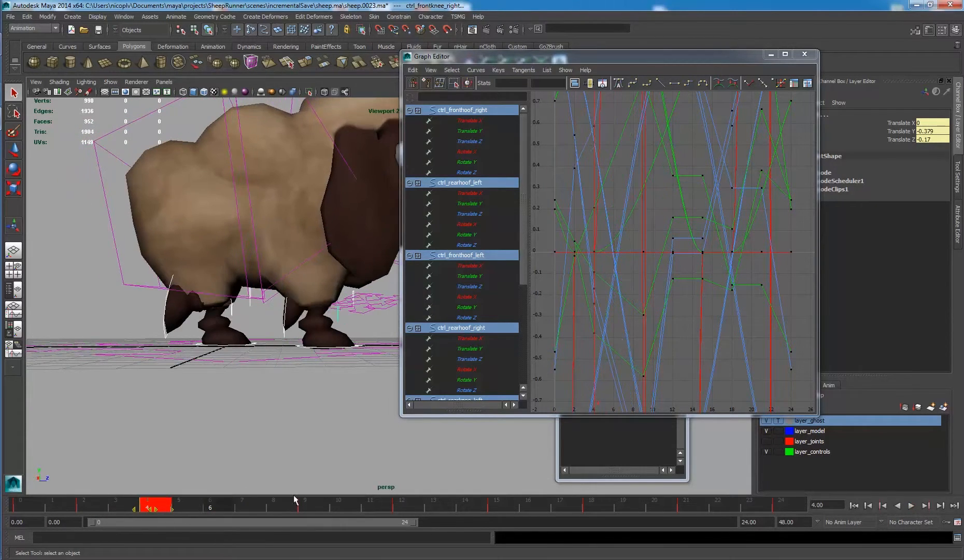
{"action": "left_click", "coordinate": [310, 505], "text": "shift"}
{"action": "key", "text": "alt+v"}
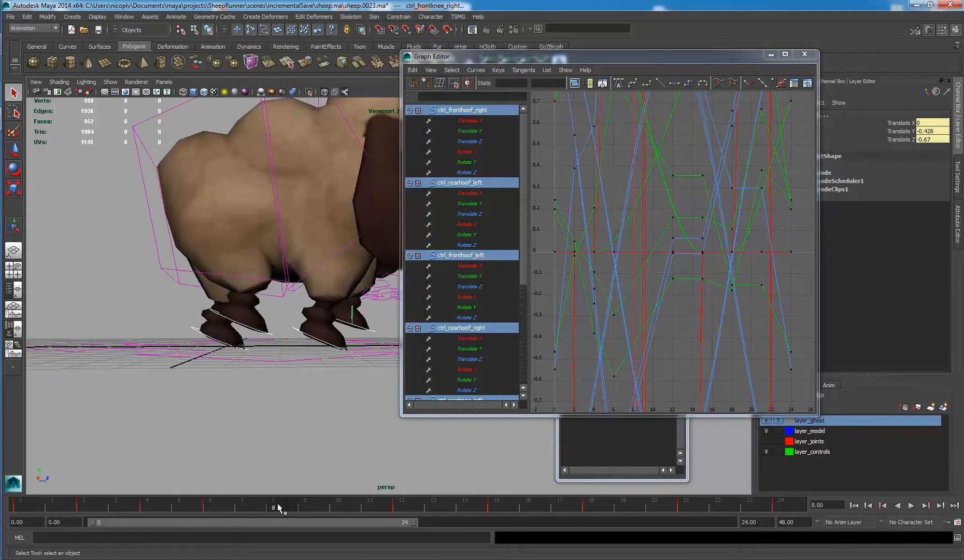
Move the selected leg controls' keys at frames 15, 18 and 21 to frames 14, 16 and 18, and preview the cycle.
{"action": "left_click", "coordinate": [339, 507]}
{"action": "left_click", "coordinate": [402, 502]}
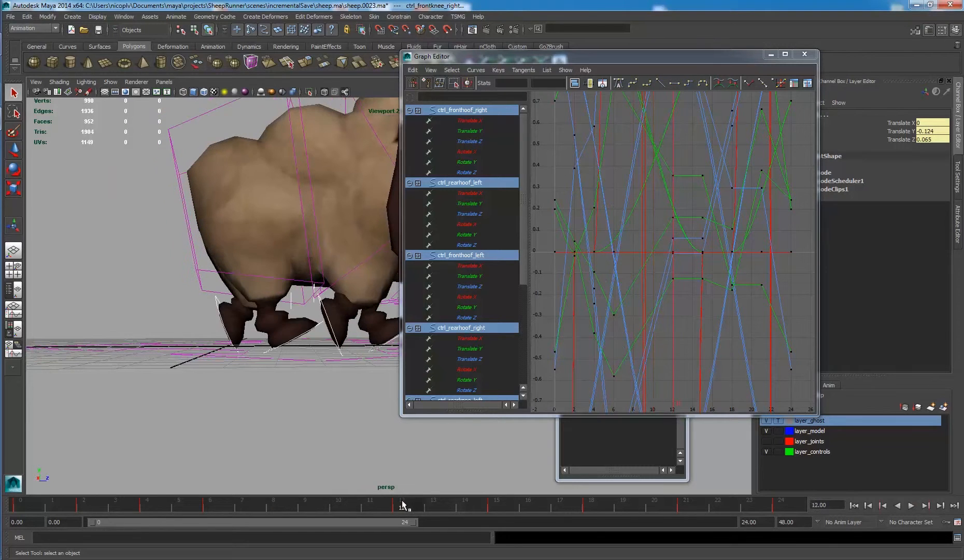
{"action": "left_click_drag", "start_coordinate": [336, 358], "coordinate": [298, 363], "text": "alt"}
{"action": "left_click", "coordinate": [497, 505]}
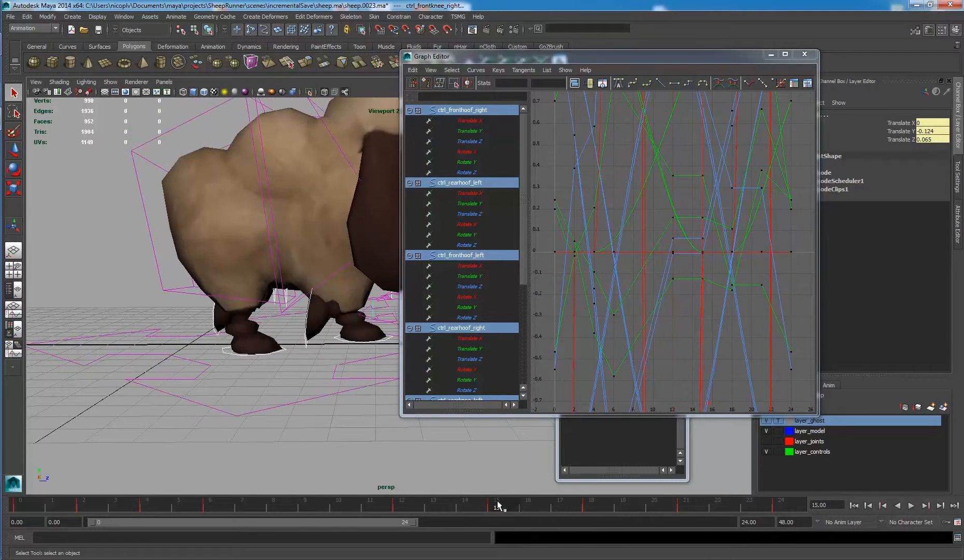
{"action": "left_click", "coordinate": [597, 505]}
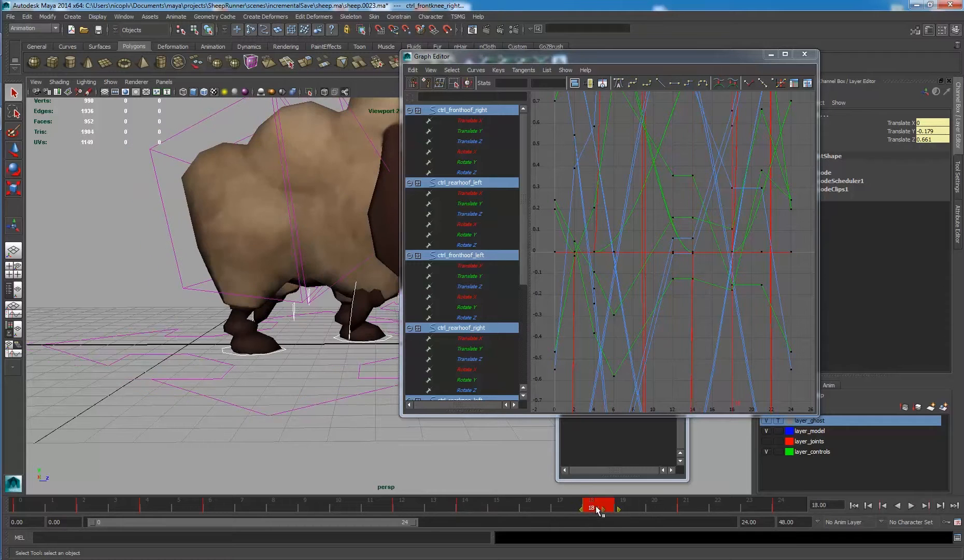
{"action": "left_click_drag", "start_coordinate": [600, 509], "coordinate": [688, 504]}
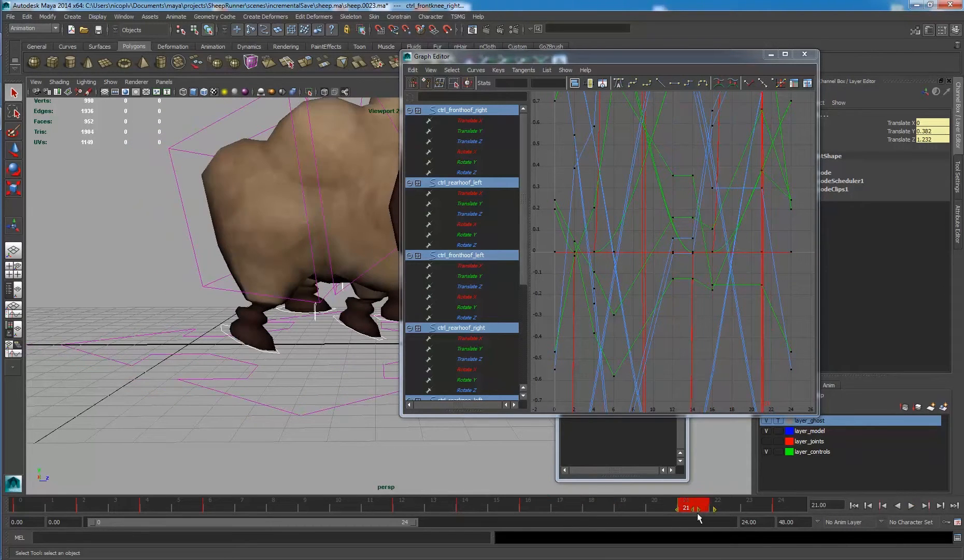
{"action": "left_click", "coordinate": [606, 507]}
{"action": "key", "text": "alt+v"}
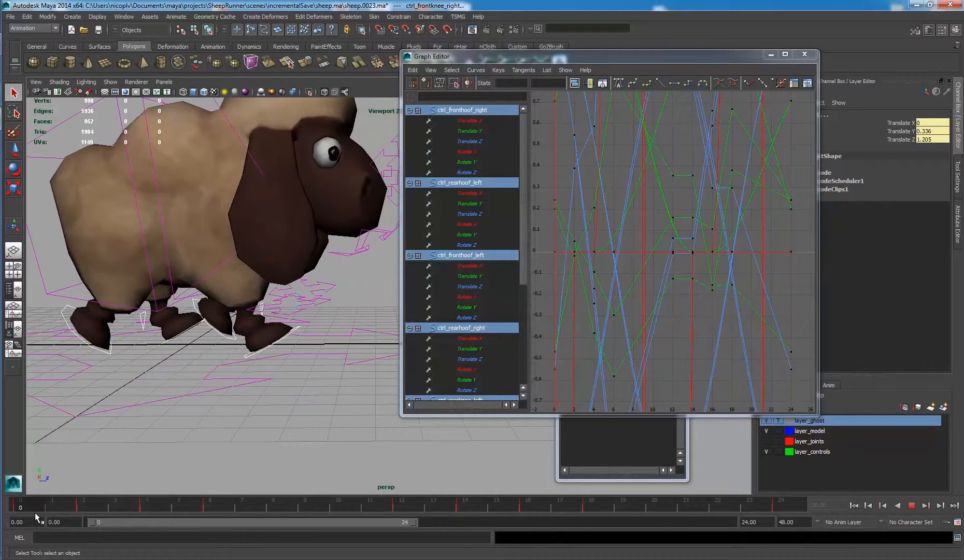
{"action": "mouse_move", "coordinate": [35, 512]}
{"action": "left_mouse_down"}
{"action": "mouse_move", "coordinate": [97, 500]}
{"action": "mouse_move", "coordinate": [400, 510]}
{"action": "mouse_move", "coordinate": [281, 498]}
{"action": "left_mouse_up"}
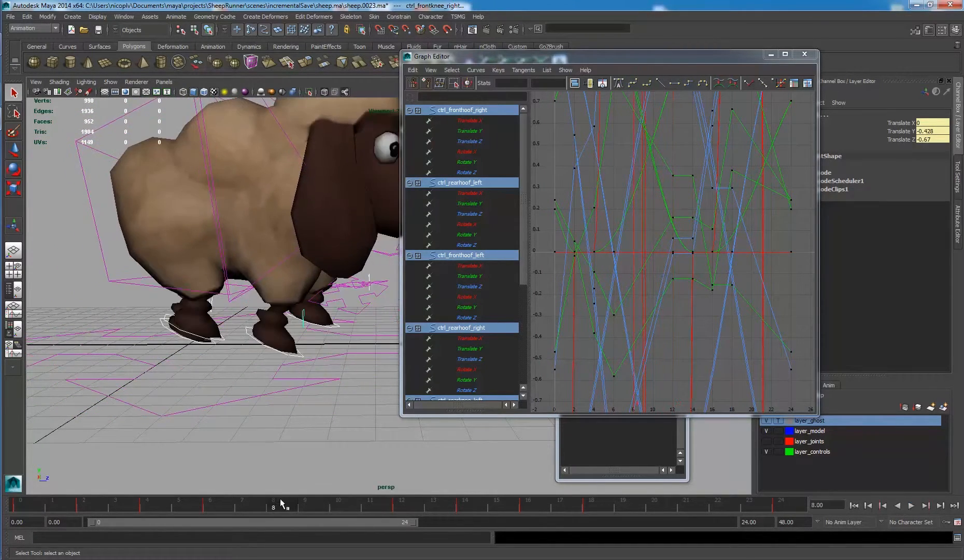
{"action": "mouse_move", "coordinate": [356, 505]}
{"action": "left_mouse_down"}
{"action": "mouse_move", "coordinate": [283, 496]}
{"action": "mouse_move", "coordinate": [273, 509]}
{"action": "mouse_move", "coordinate": [350, 504]}
{"action": "left_mouse_up"}
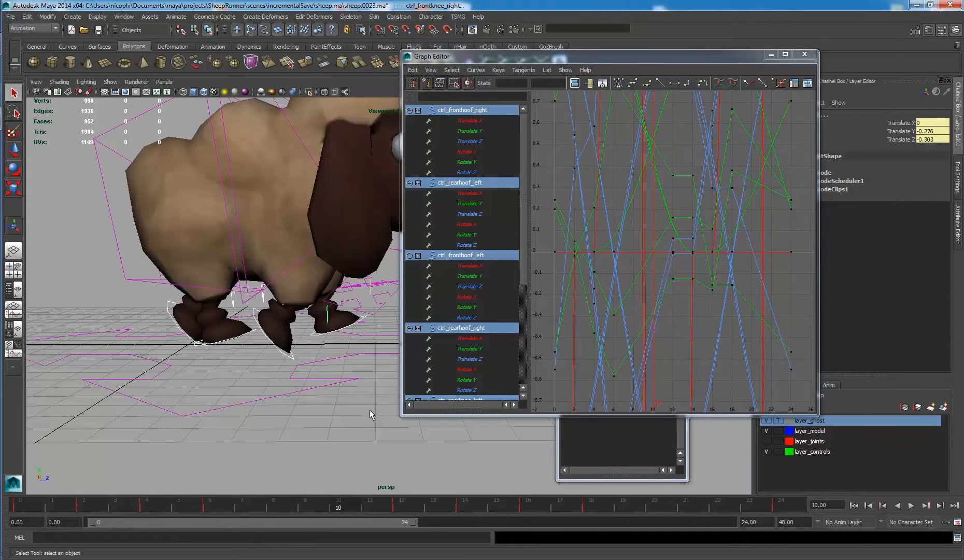
Select the sheep's main control and key its Translate Z at 18 on frame 24, checking the curve and playback.
{"action": "left_click_drag", "start_coordinate": [286, 299], "coordinate": [341, 384], "text": "alt"}
{"action": "left_click", "coordinate": [341, 385]}
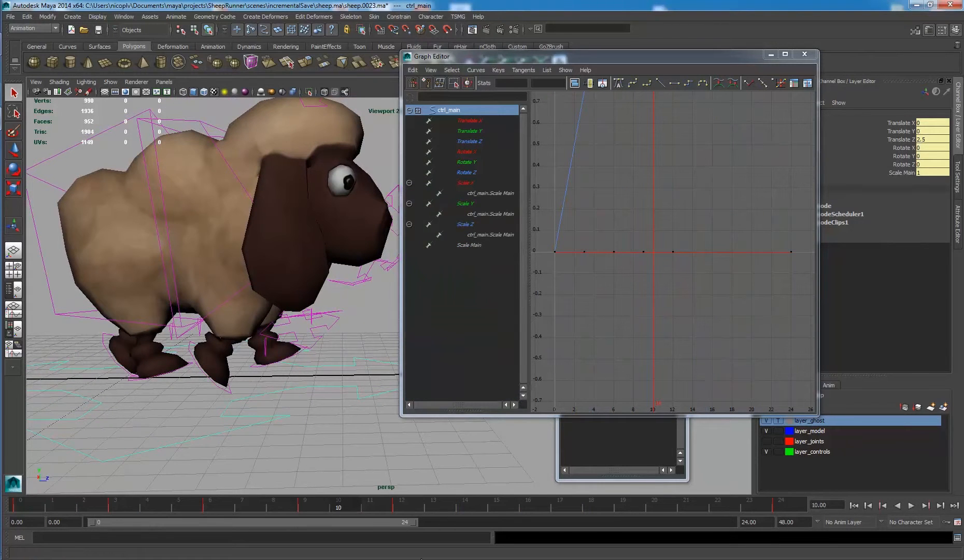
{"action": "left_click_drag", "start_coordinate": [350, 509], "coordinate": [18, 508]}
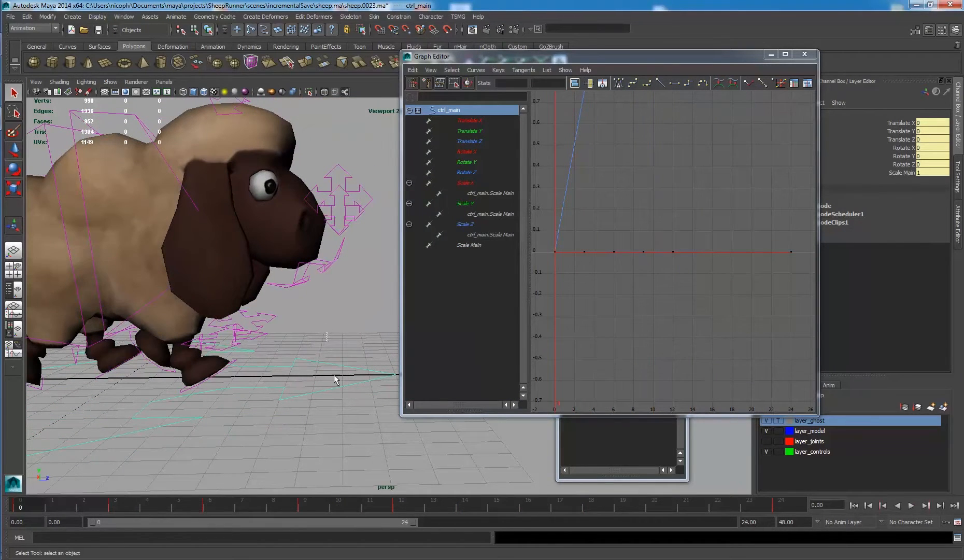
{"action": "left_click", "coordinate": [781, 507]}
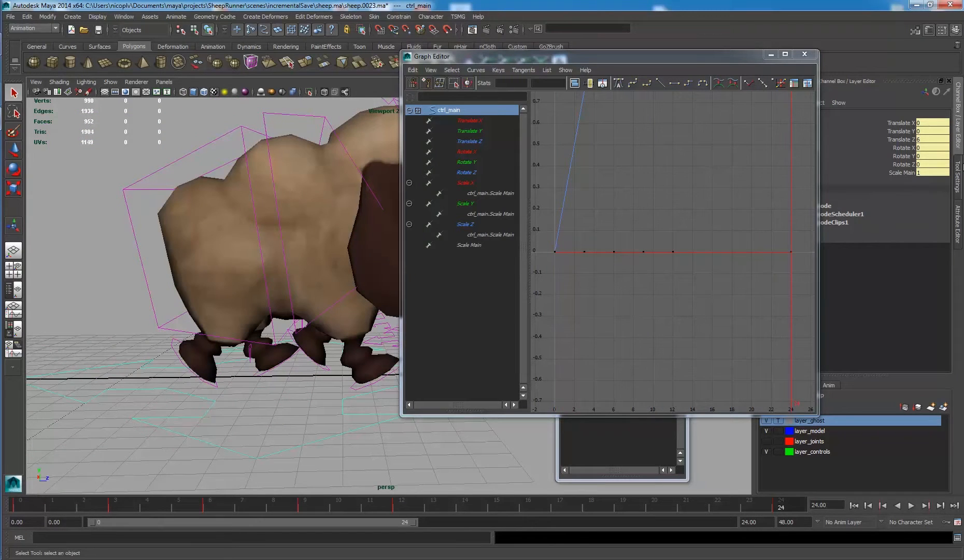
{"action": "double_click", "coordinate": [920, 140]}
{"action": "type", "text": "18"}
{"action": "key", "text": "Return"}
{"action": "right_click_drag", "start_coordinate": [171, 313], "coordinate": [86, 314], "text": "alt"}
{"action": "middle_click_drag", "start_coordinate": [286, 271], "coordinate": [156, 300], "text": "alt"}
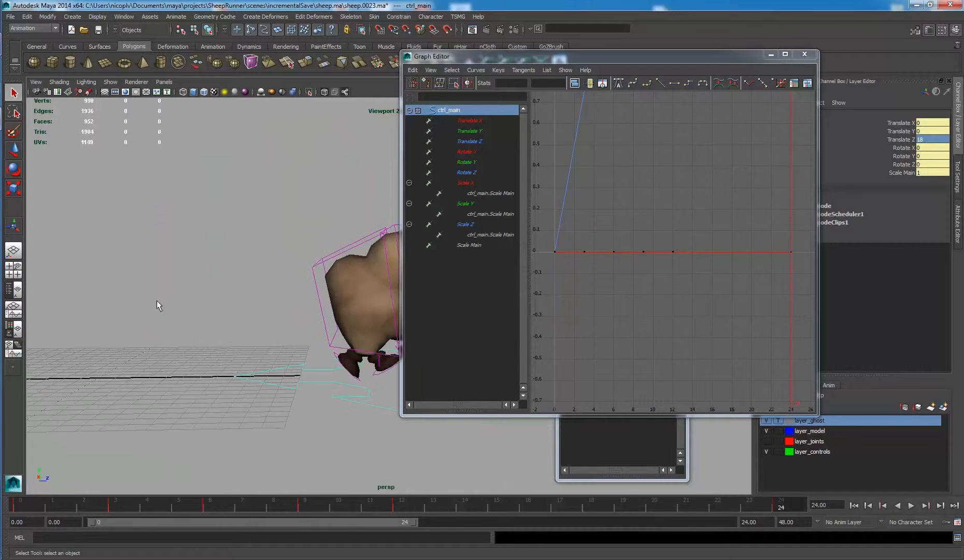
{"action": "right_click", "coordinate": [890, 140]}
{"action": "left_click", "coordinate": [897, 149]}
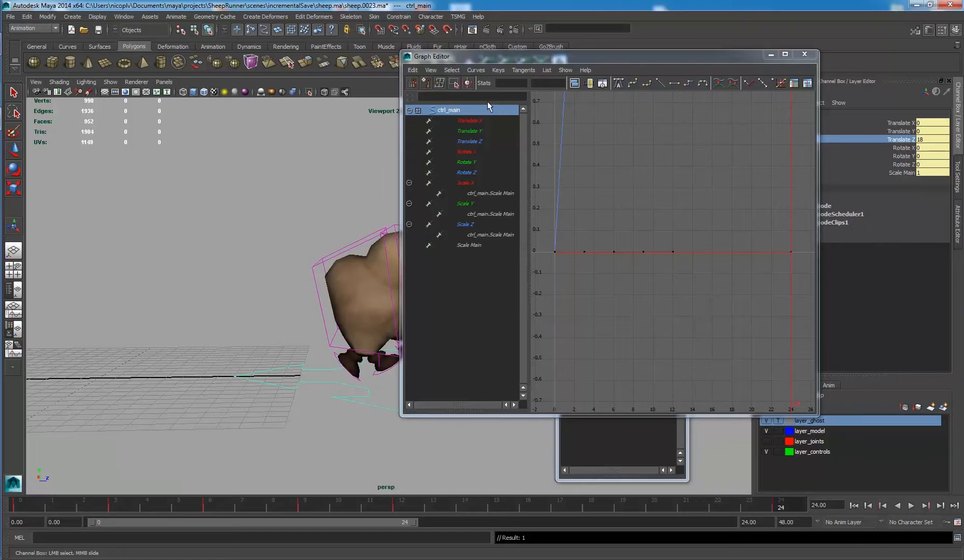
{"action": "left_click", "coordinate": [471, 141]}
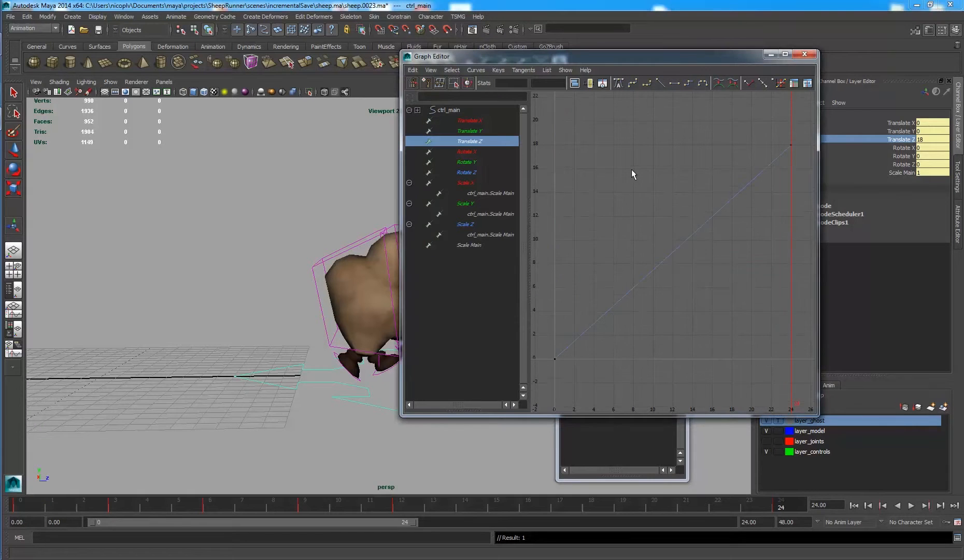
{"action": "key", "text": "alt+v"}
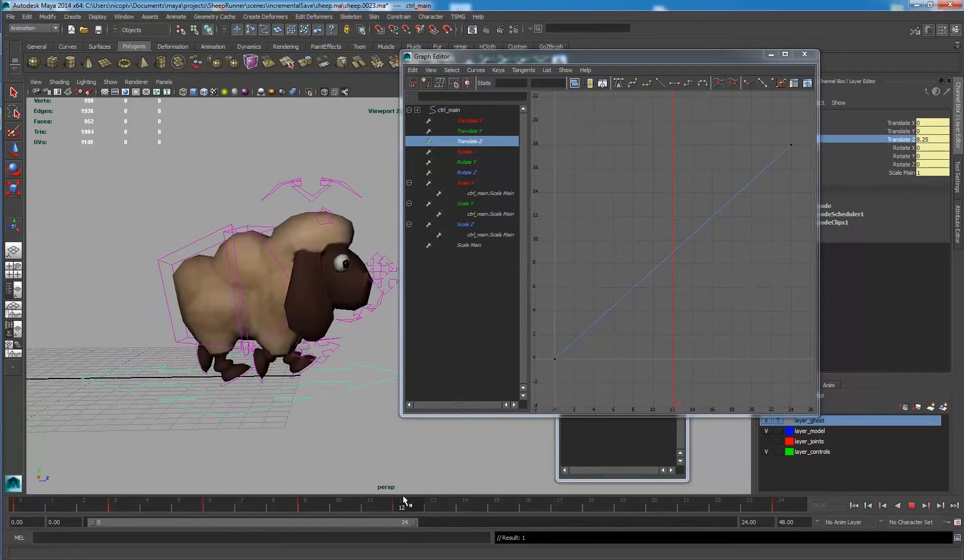
{"action": "left_click_drag", "start_coordinate": [403, 494], "coordinate": [242, 500]}
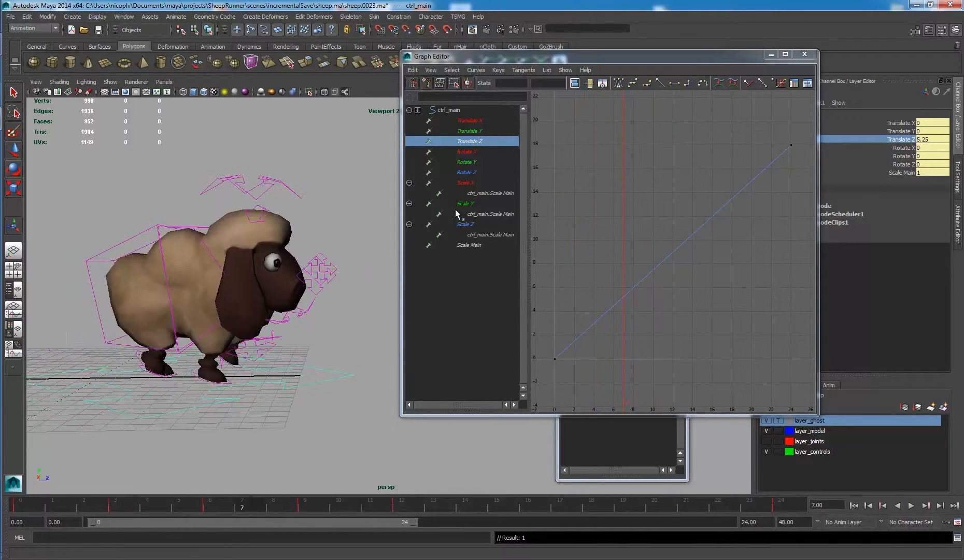
Delete the main control's Translate X, Translate Y and Rotate X, Y and Z keys at frames 3, 6, 9 and 12.
{"action": "left_click", "coordinate": [482, 120]}
{"action": "left_click", "coordinate": [476, 131], "text": "ctrl"}
{"action": "left_click", "coordinate": [478, 150], "text": "ctrl"}
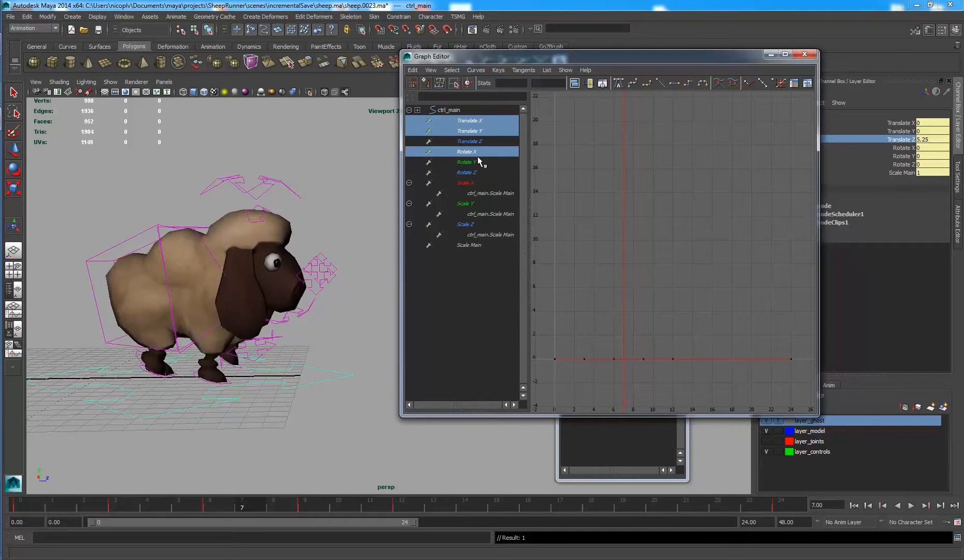
{"action": "left_click", "coordinate": [467, 162], "text": "ctrl"}
{"action": "left_click", "coordinate": [467, 172], "text": "ctrl"}
{"action": "left_click_drag", "start_coordinate": [573, 344], "coordinate": [692, 379]}
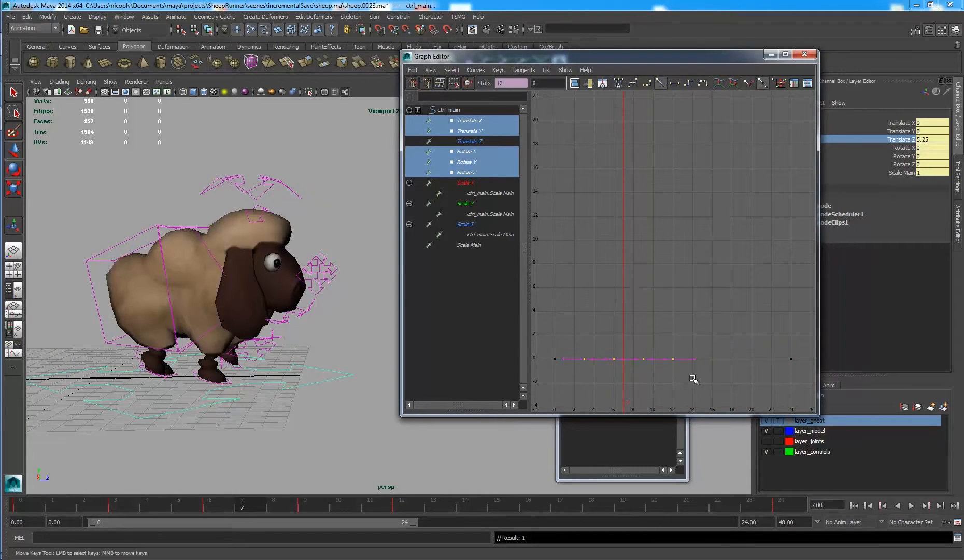
{"action": "left_click", "coordinate": [693, 378]}
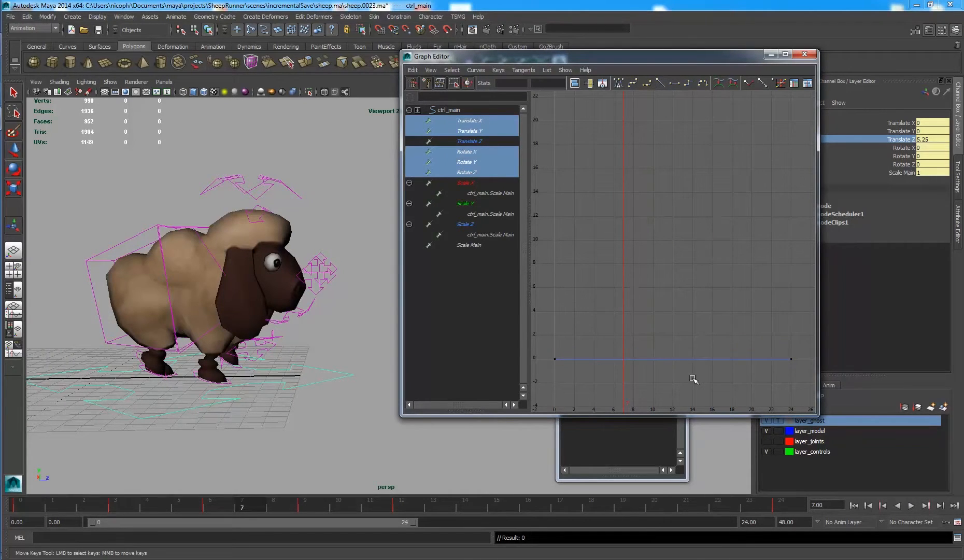
Delete the main control's Scale X, Y and Z keys between frames 0 and 24, and replay the forward movement.
{"action": "left_click", "coordinate": [469, 186]}
{"action": "left_click", "coordinate": [468, 205], "text": "ctrl"}
{"action": "left_click", "coordinate": [480, 225], "text": "ctrl"}
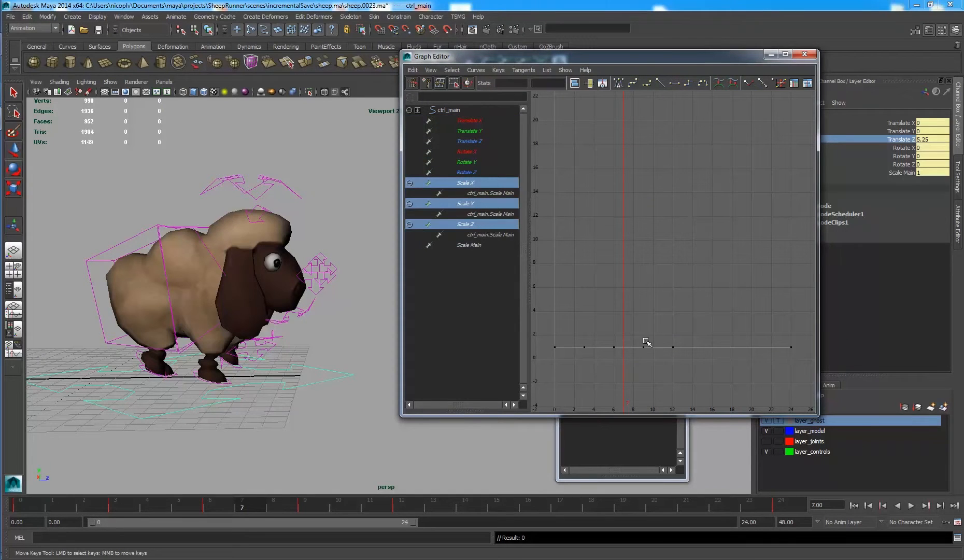
{"action": "left_click_drag", "start_coordinate": [581, 327], "coordinate": [702, 391]}
{"action": "key", "text": "Delete"}
{"action": "left_click", "coordinate": [356, 434]}
{"action": "left_click", "coordinate": [21, 502]}
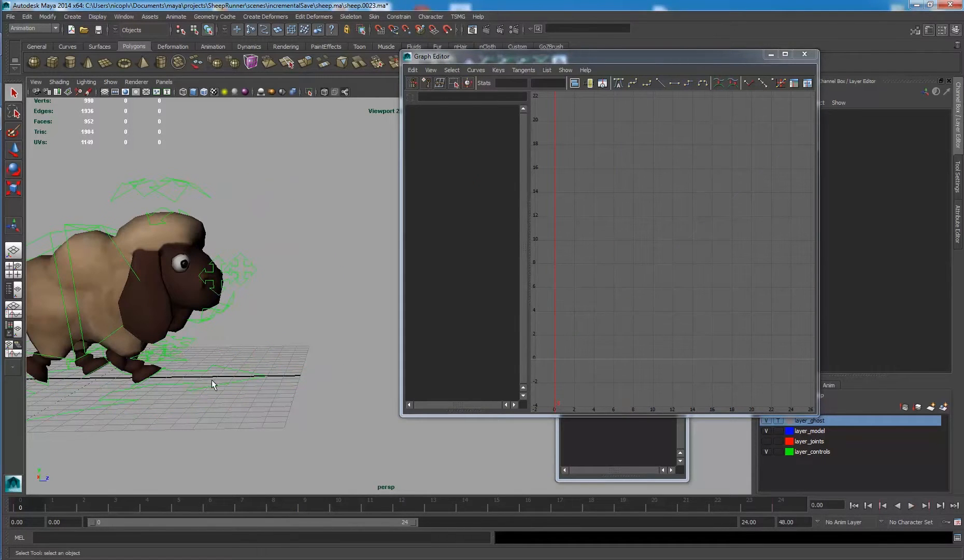
{"action": "left_click_drag", "start_coordinate": [211, 379], "coordinate": [280, 349]}
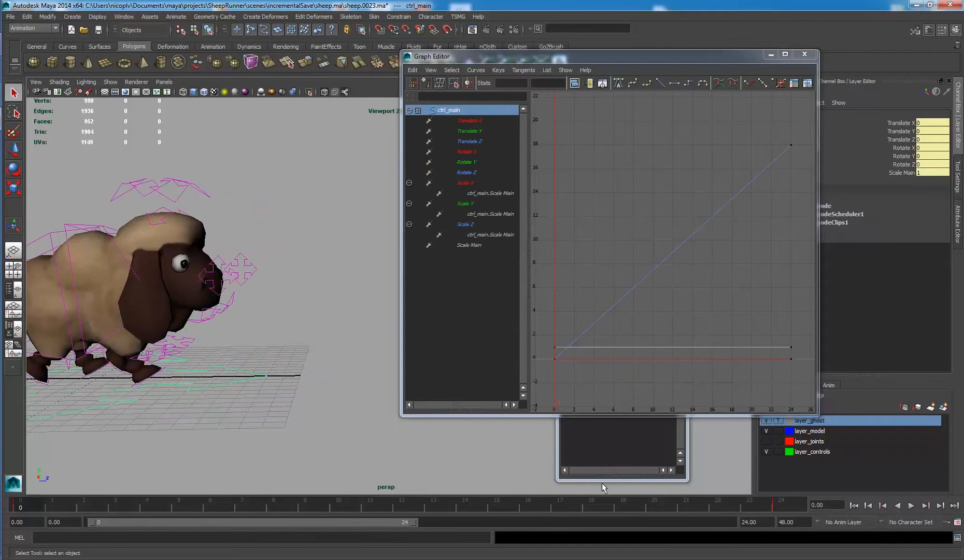
{"action": "key", "text": "alt+v"}
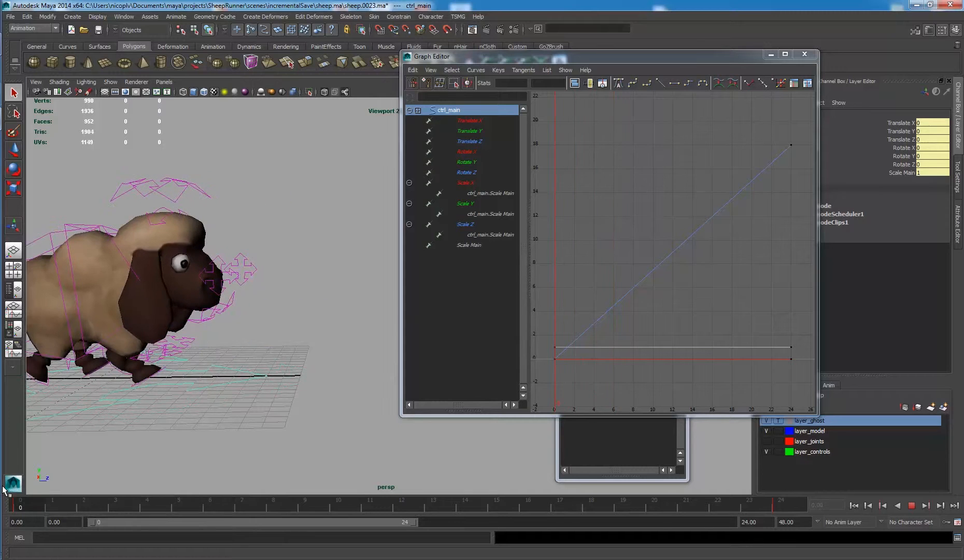
{"action": "mouse_move", "coordinate": [12, 497]}
{"action": "left_mouse_down"}
{"action": "mouse_move", "coordinate": [200, 503]}
{"action": "mouse_move", "coordinate": [415, 529]}
{"action": "left_mouse_up"}
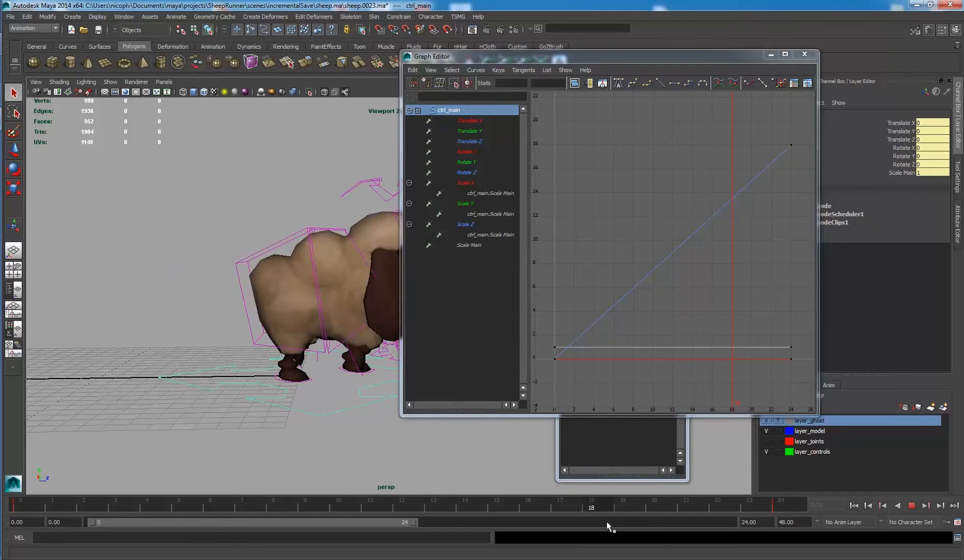
Key only the main control's Translate Z at frames 12, 18 and 6.
{"action": "left_click", "coordinate": [406, 502]}
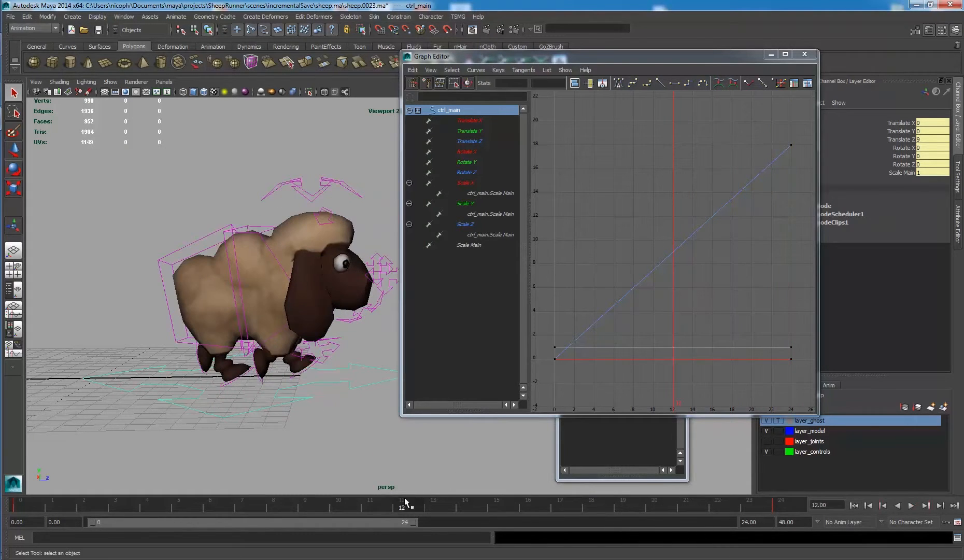
{"action": "right_click", "coordinate": [904, 140]}
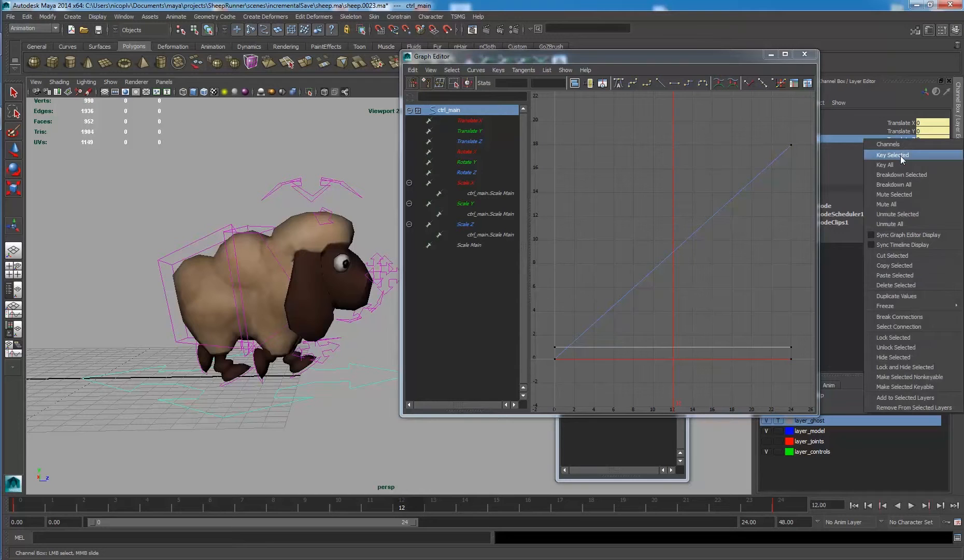
{"action": "left_click", "coordinate": [899, 155]}
{"action": "left_click", "coordinate": [610, 504]}
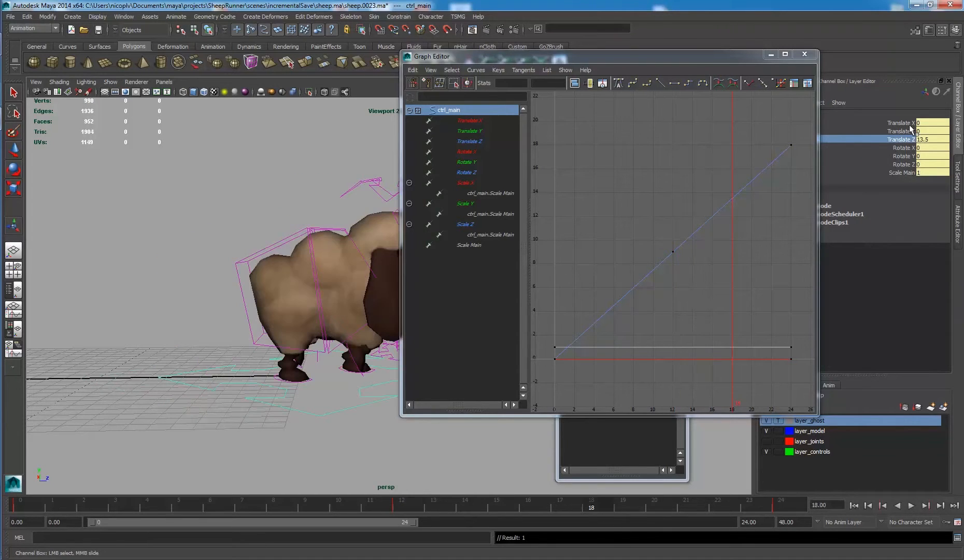
{"action": "right_click", "coordinate": [908, 139]}
{"action": "left_click", "coordinate": [908, 156]}
{"action": "left_click", "coordinate": [210, 505]}
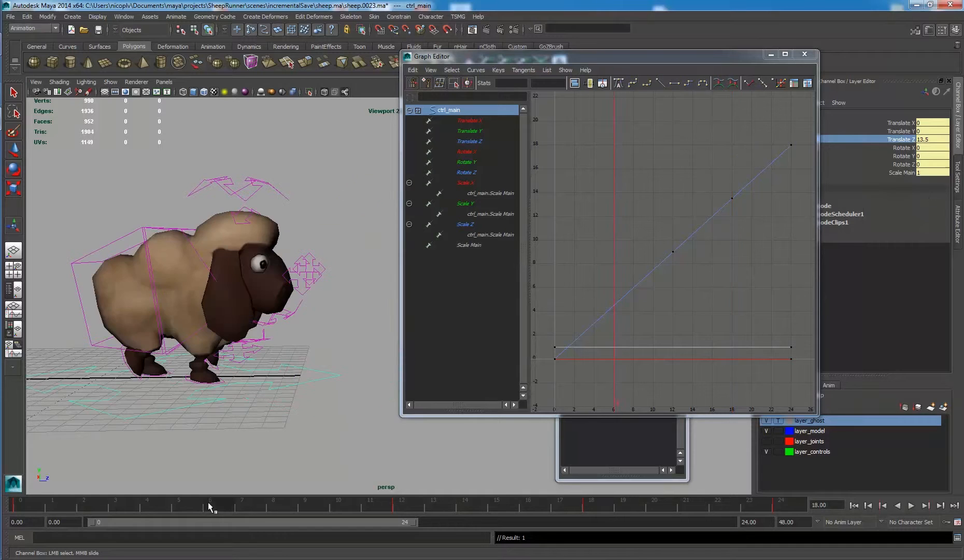
{"action": "right_click", "coordinate": [907, 140]}
{"action": "left_click", "coordinate": [906, 154]}
Isolate the main control's Translate Z curve and apply spline tangents to all its keys.
{"action": "left_click_drag", "start_coordinate": [803, 124], "coordinate": [796, 140]}
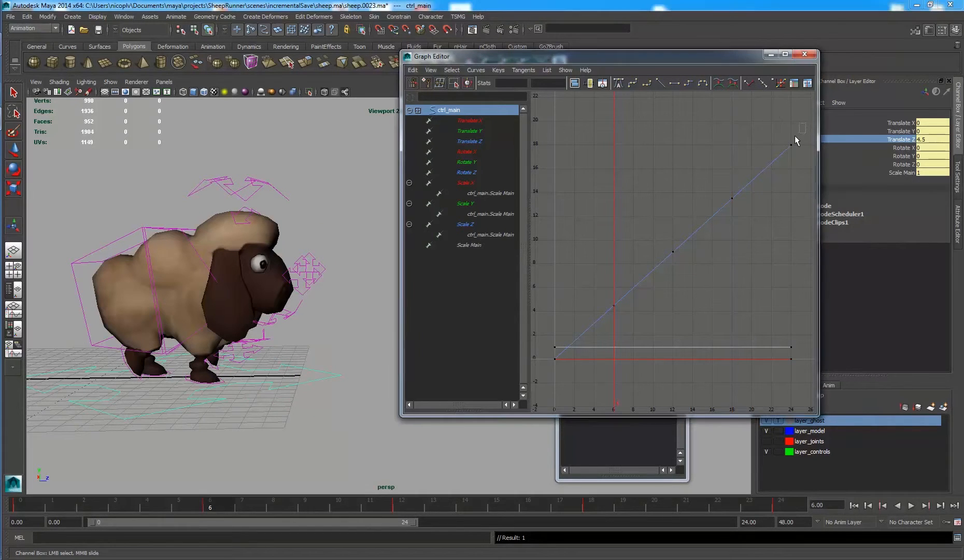
{"action": "left_click_drag", "start_coordinate": [718, 215], "coordinate": [718, 215]}
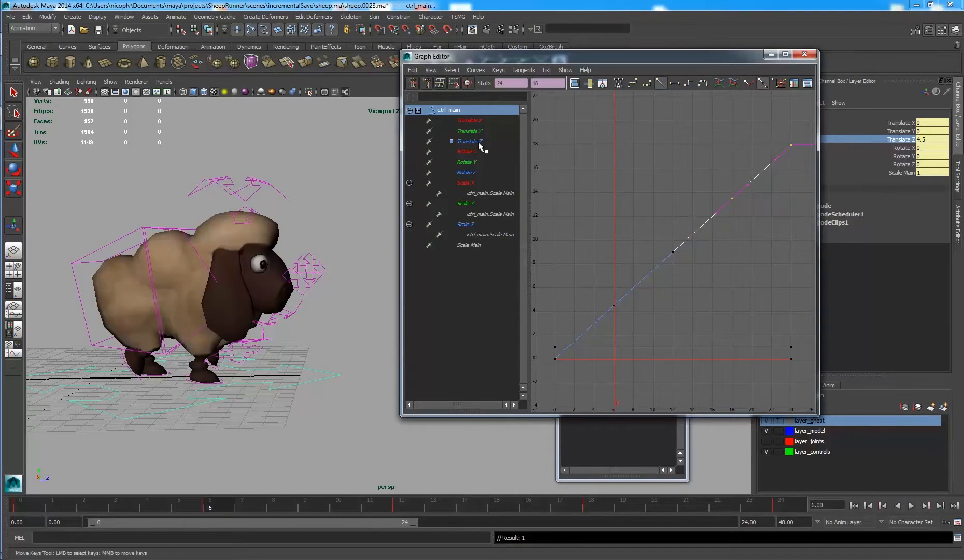
{"action": "left_click", "coordinate": [806, 120]}
{"action": "left_click_drag", "start_coordinate": [572, 364], "coordinate": [545, 383]}
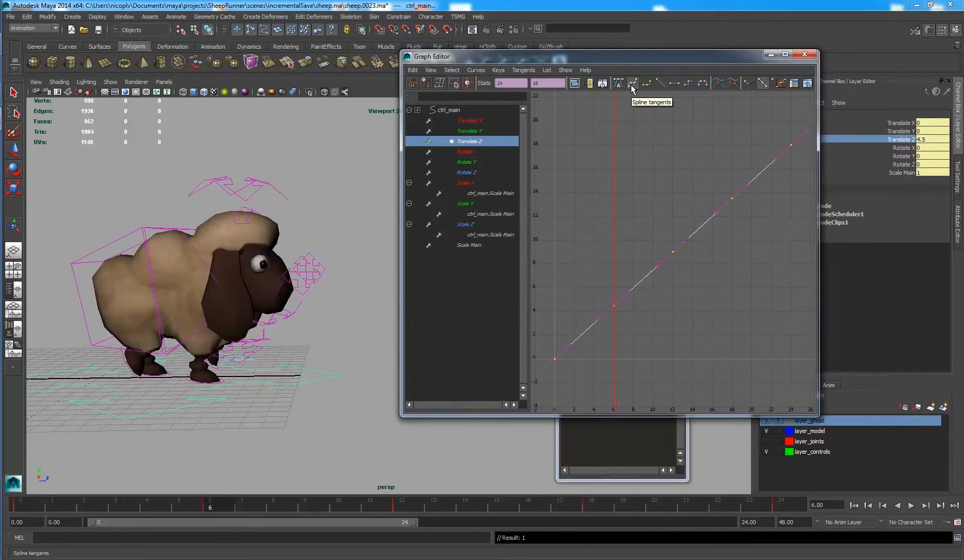
Lower the Translate Z keys at frames 6 and 18 together by about 0.7, bringing frame 6 to about 3.8.
{"action": "left_click", "coordinate": [732, 197]}
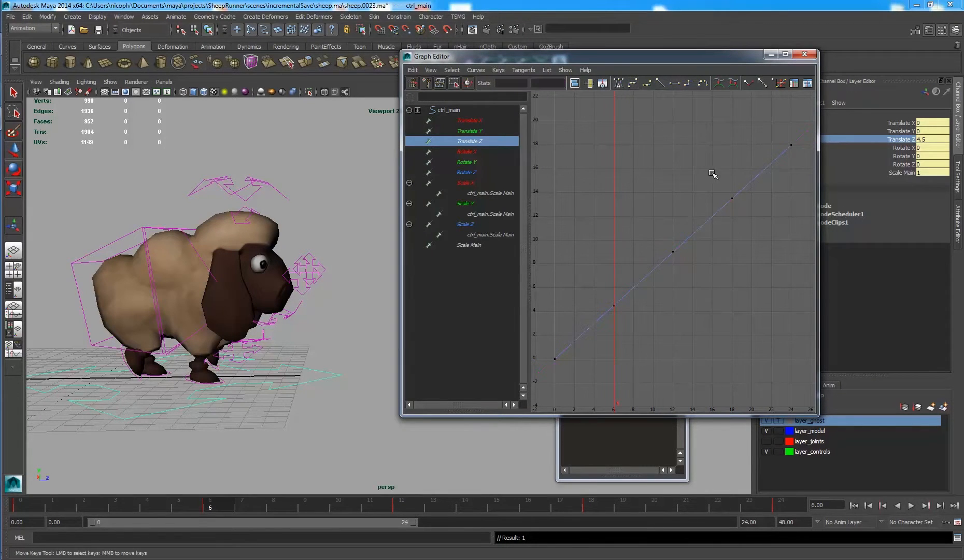
{"action": "left_click", "coordinate": [613, 305], "text": "shift"}
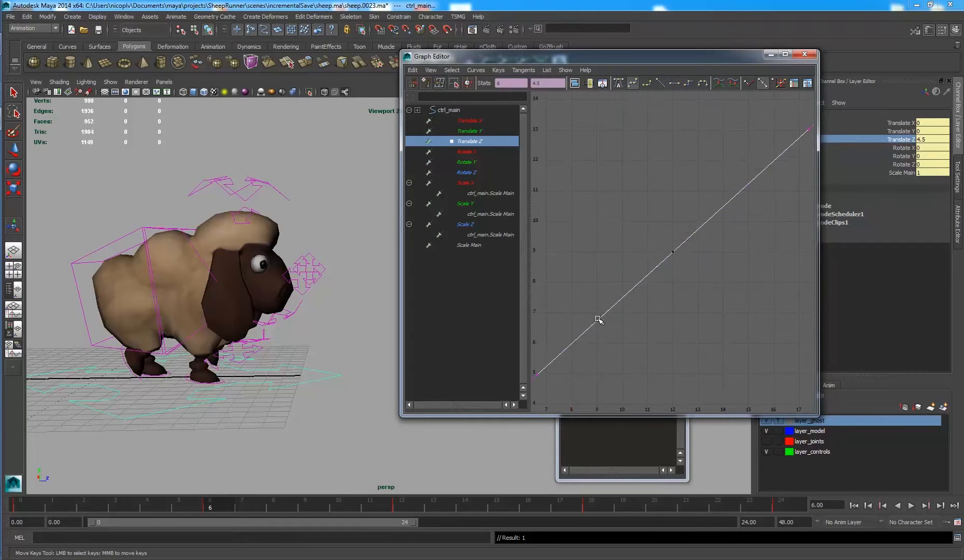
{"action": "right_click_drag", "start_coordinate": [596, 318], "coordinate": [727, 213], "text": "alt"}
{"action": "middle_click_drag", "start_coordinate": [646, 288], "coordinate": [689, 297], "text": "alt"}
{"action": "left_click", "coordinate": [712, 293]}
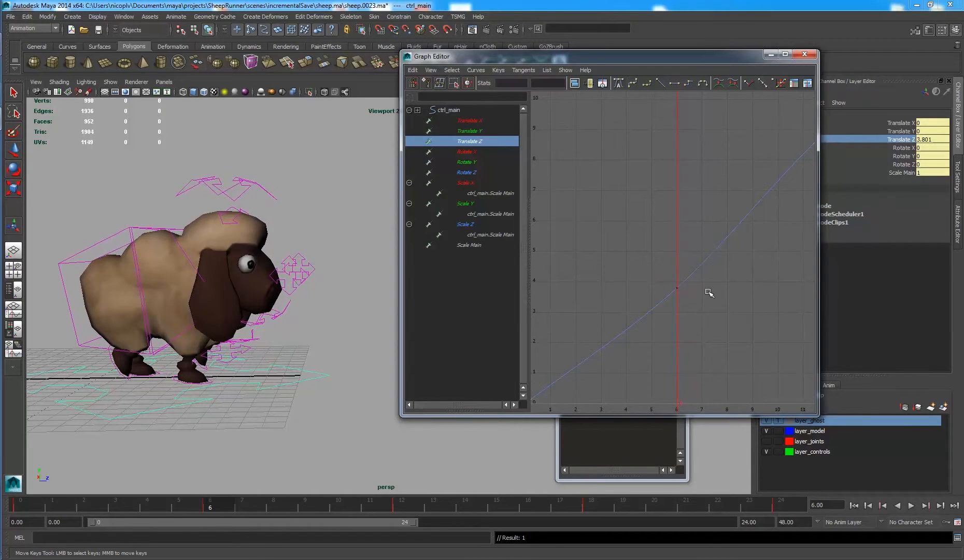
{"action": "key", "text": "a"}
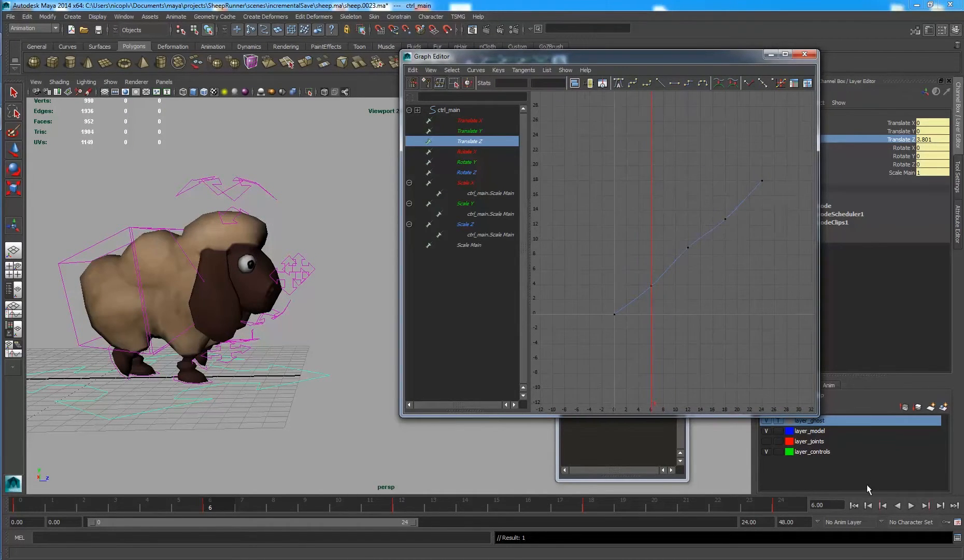
{"action": "scroll", "coordinate": [643, 289], "scroll_direction": "up", "scroll_amount": 3}
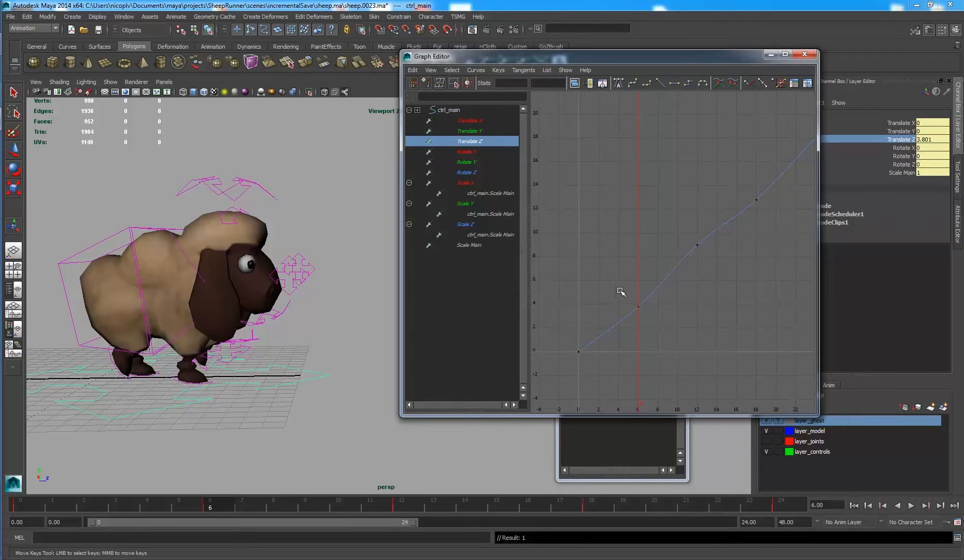
Set the main control's Translate Z key at frame 6 to 3.8 and round off the value of its key at frame 18.
{"action": "left_click_drag", "start_coordinate": [620, 292], "coordinate": [649, 314]}
{"action": "double_click", "coordinate": [942, 141]}
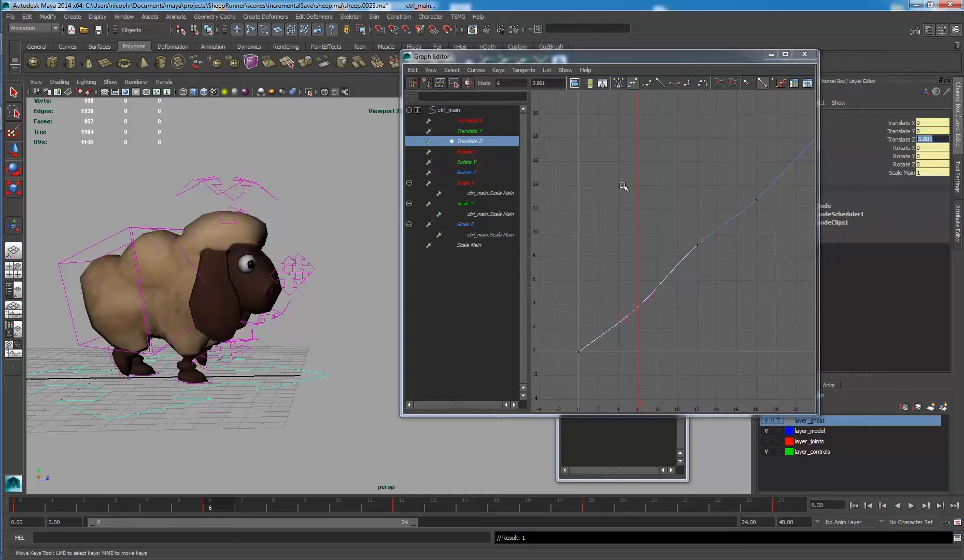
{"action": "left_click", "coordinate": [554, 94]}
{"action": "key", "text": "q"}
{"action": "left_click_drag", "start_coordinate": [614, 252], "coordinate": [678, 338]}
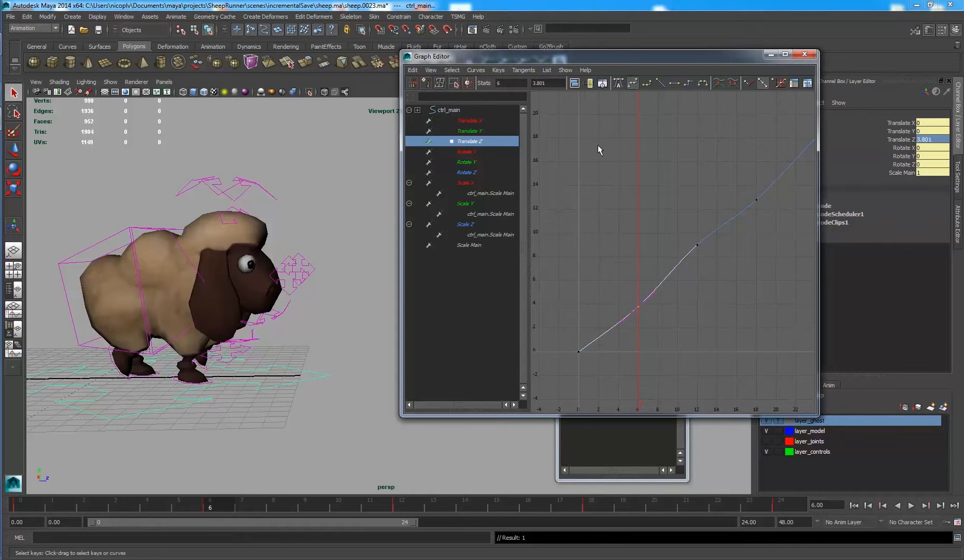
{"action": "left_click", "coordinate": [545, 85]}
{"action": "left_click", "coordinate": [757, 199]}
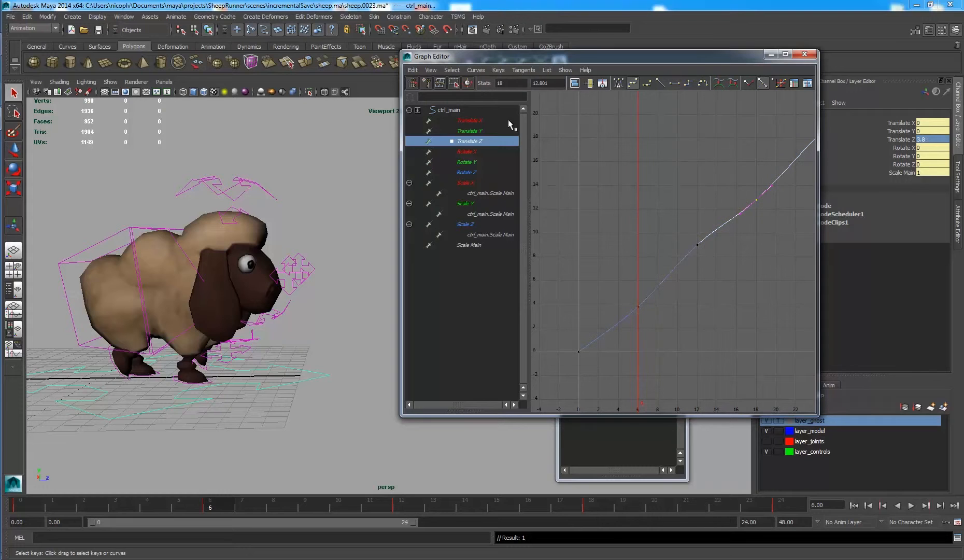
{"action": "left_click", "coordinate": [557, 82]}
Play back the sheep's adjusted forward movement and return to frame 0.
{"action": "left_click", "coordinate": [755, 364]}
{"action": "left_click", "coordinate": [911, 506]}
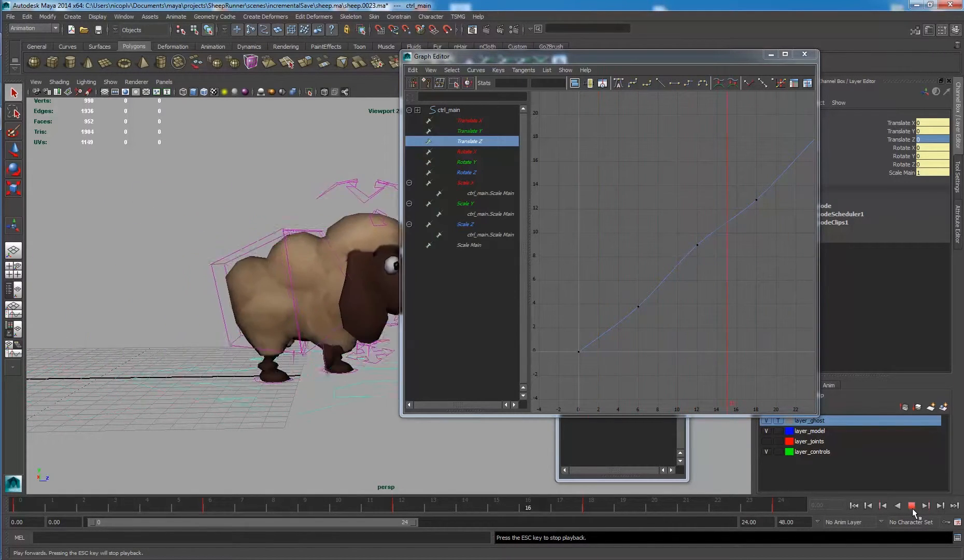
{"action": "left_click", "coordinate": [911, 506]}
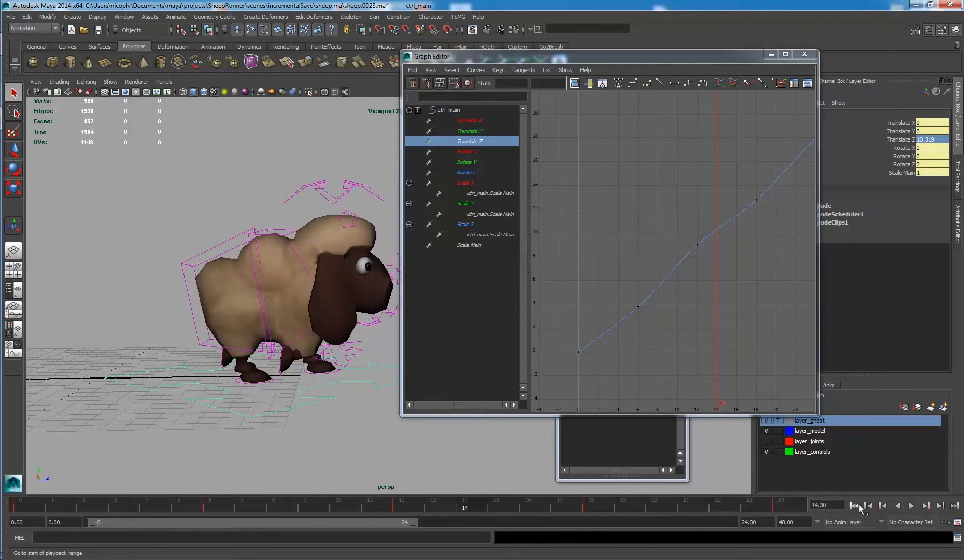
{"action": "left_click", "coordinate": [853, 505]}
{"action": "key", "text": "alt+v"}
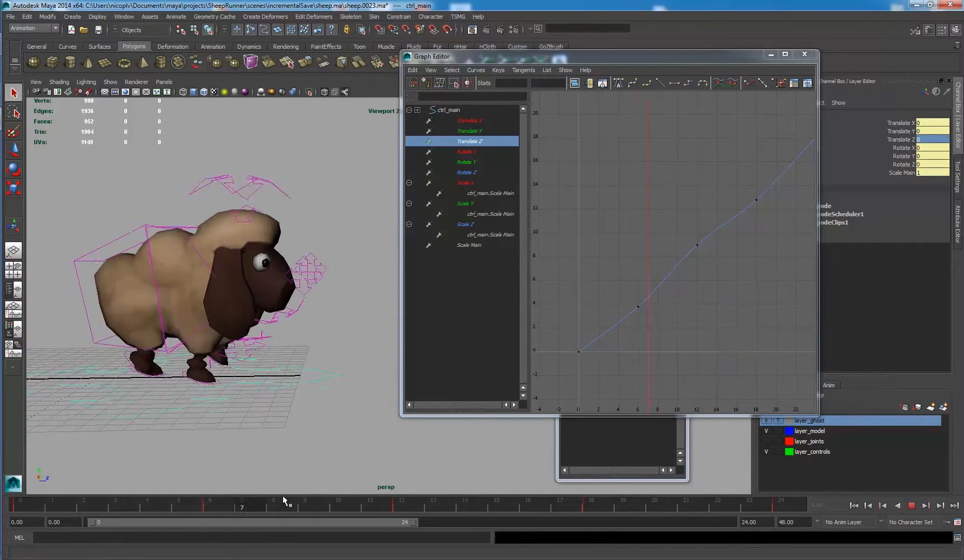
{"action": "left_click_drag", "start_coordinate": [44, 522], "coordinate": [15, 501]}
At frame 0, pose the front left and rear right hooves with Rotate X about 110, Translate Y about 1 and Translate Z about -1.8.
{"action": "left_click", "coordinate": [266, 375]}
{"action": "scroll", "coordinate": [281, 399], "scroll_direction": "down", "scroll_amount": 2}
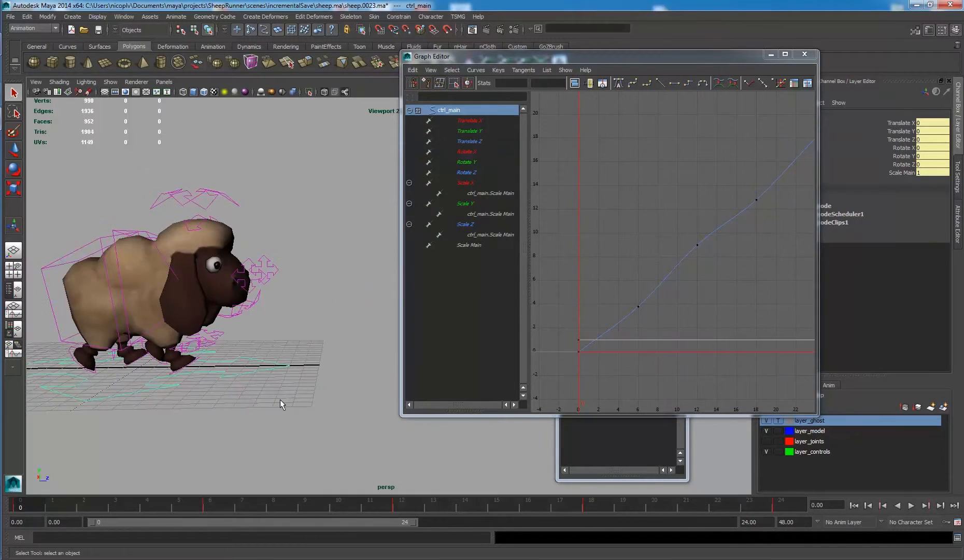
{"action": "scroll", "coordinate": [279, 370], "scroll_direction": "up", "scroll_amount": 5}
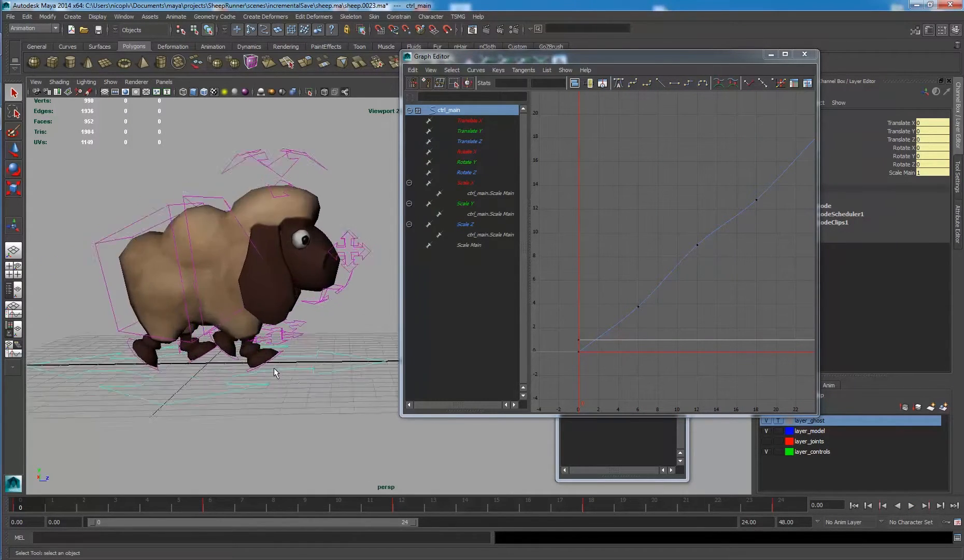
{"action": "left_click", "coordinate": [299, 365]}
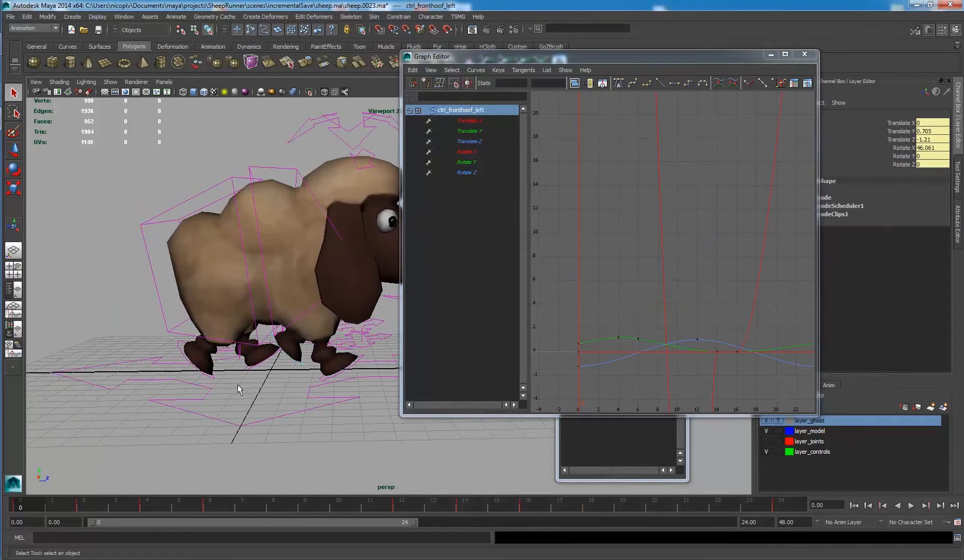
{"action": "left_click", "coordinate": [212, 380], "text": "shift"}
{"action": "scroll", "coordinate": [291, 393], "scroll_direction": "up", "scroll_amount": 4}
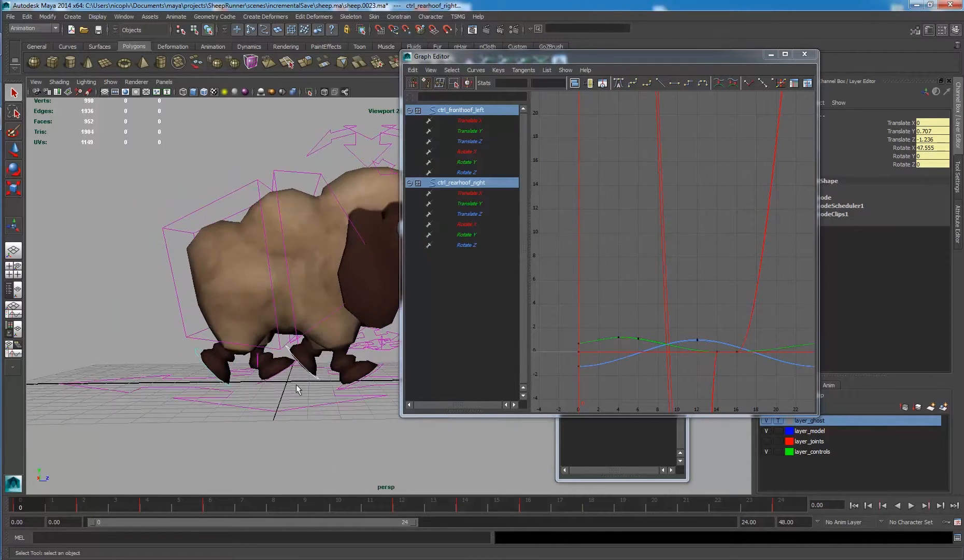
{"action": "scroll", "coordinate": [320, 394], "scroll_direction": "up", "scroll_amount": 3}
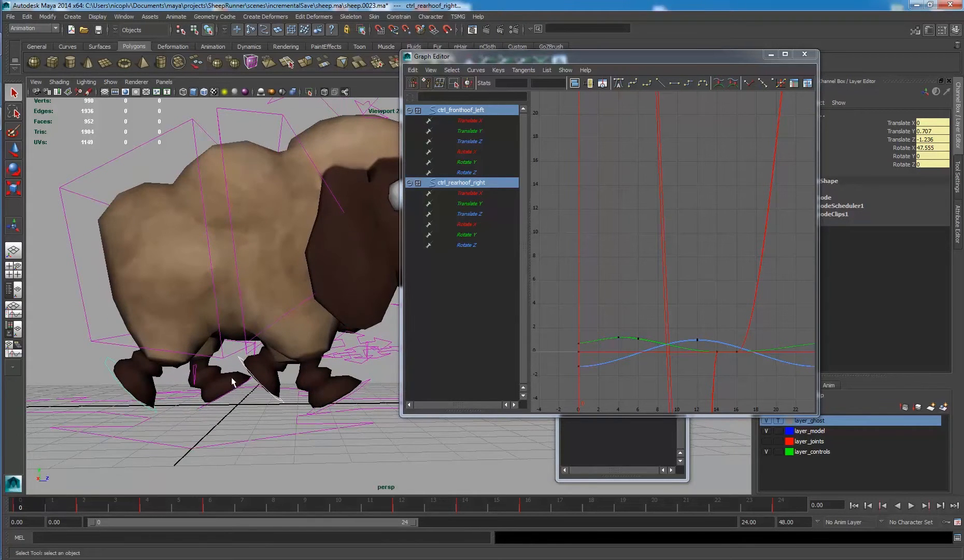
{"action": "scroll", "coordinate": [201, 400], "scroll_direction": "up", "scroll_amount": 2}
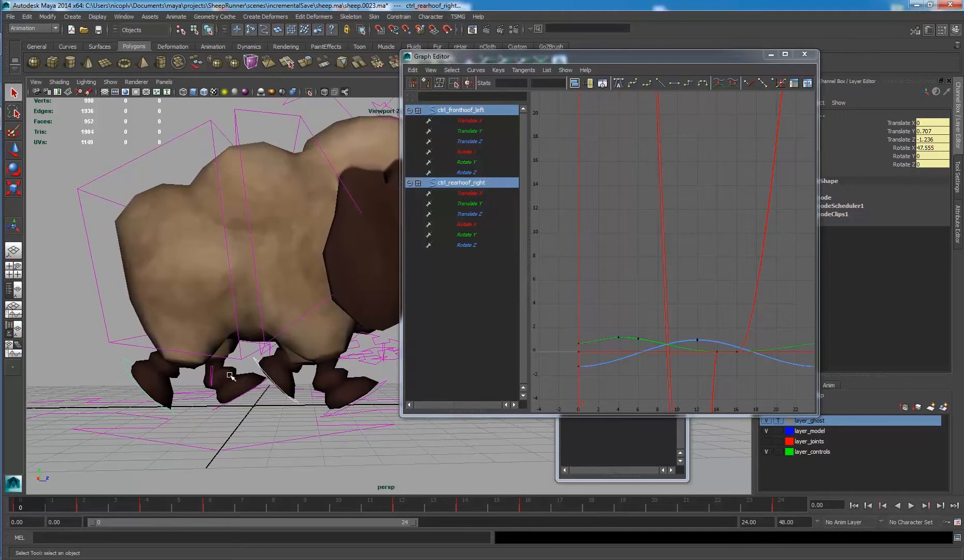
{"action": "key", "text": "e"}
{"action": "mouse_move", "coordinate": [176, 357]}
{"action": "left_mouse_down"}
{"action": "mouse_move", "coordinate": [176, 392]}
{"action": "mouse_move", "coordinate": [161, 351]}
{"action": "mouse_move", "coordinate": [184, 370]}
{"action": "mouse_move", "coordinate": [172, 369]}
{"action": "left_mouse_up"}
{"action": "key", "text": "w"}
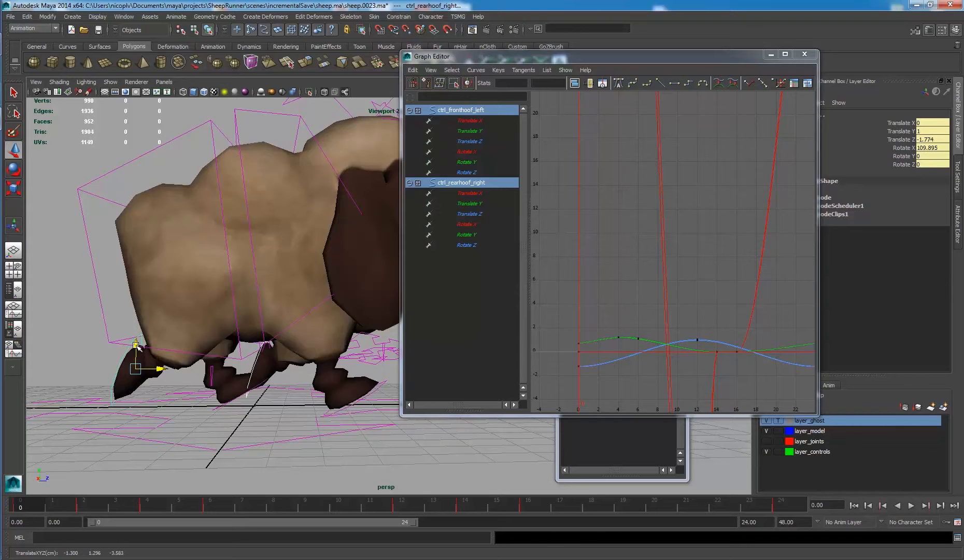
At frame 0, rotate the rear left and front right hooves to about -24 in X and raise them to Translate Y 0.25.
{"action": "left_click", "coordinate": [247, 395]}
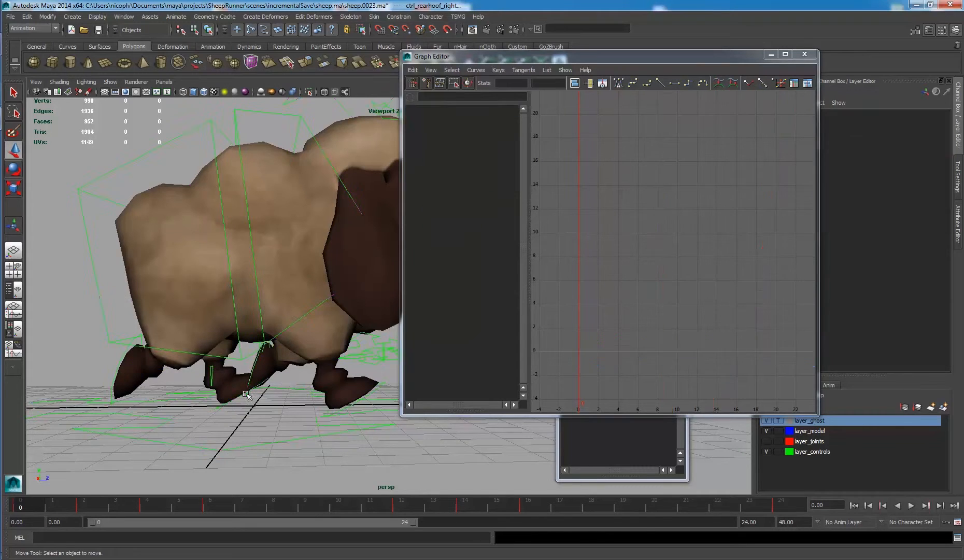
{"action": "left_click", "coordinate": [217, 405]}
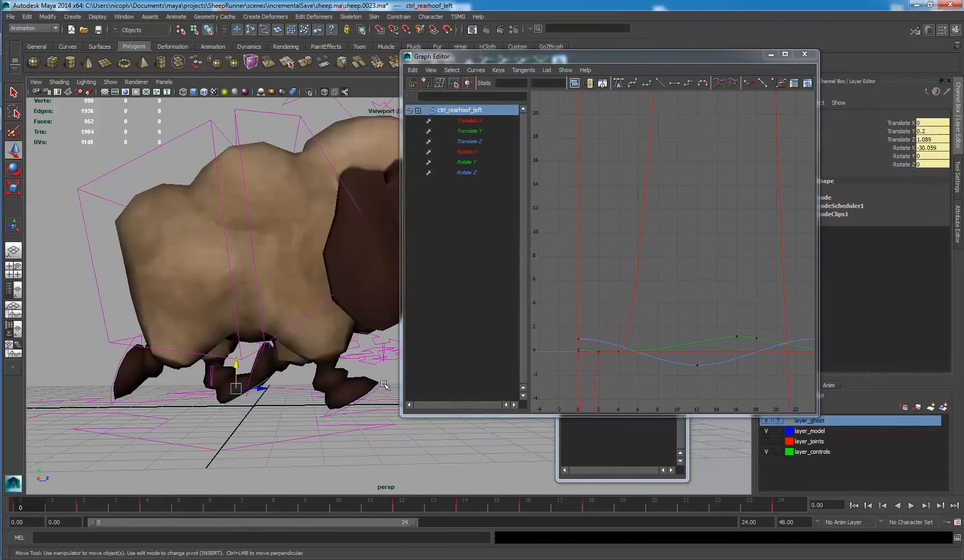
{"action": "left_click", "coordinate": [384, 385], "text": "shift"}
{"action": "key", "text": "e"}
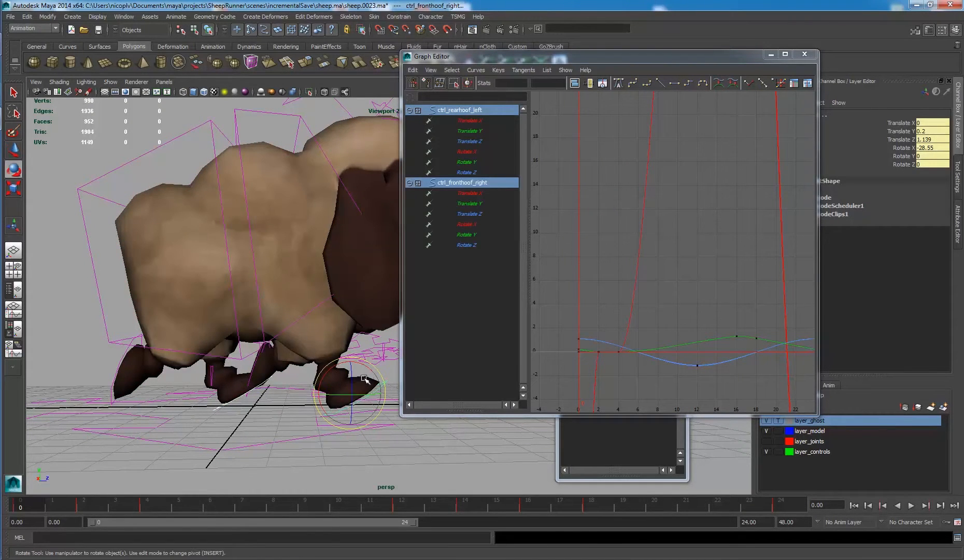
{"action": "left_click", "coordinate": [364, 367]}
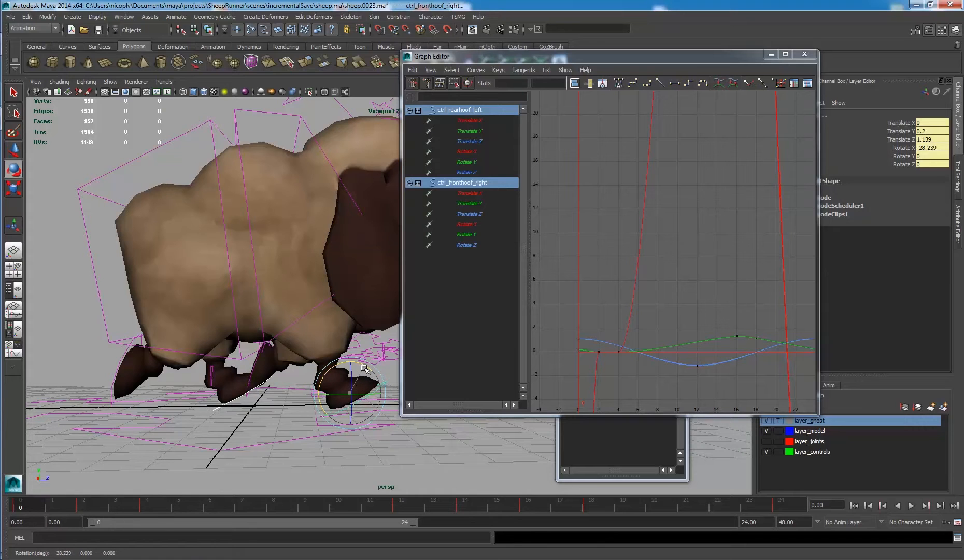
{"action": "mouse_move", "coordinate": [364, 367]}
{"action": "left_mouse_down"}
{"action": "mouse_move", "coordinate": [366, 377]}
{"action": "mouse_move", "coordinate": [350, 364]}
{"action": "left_mouse_up"}
{"action": "key", "text": "w"}
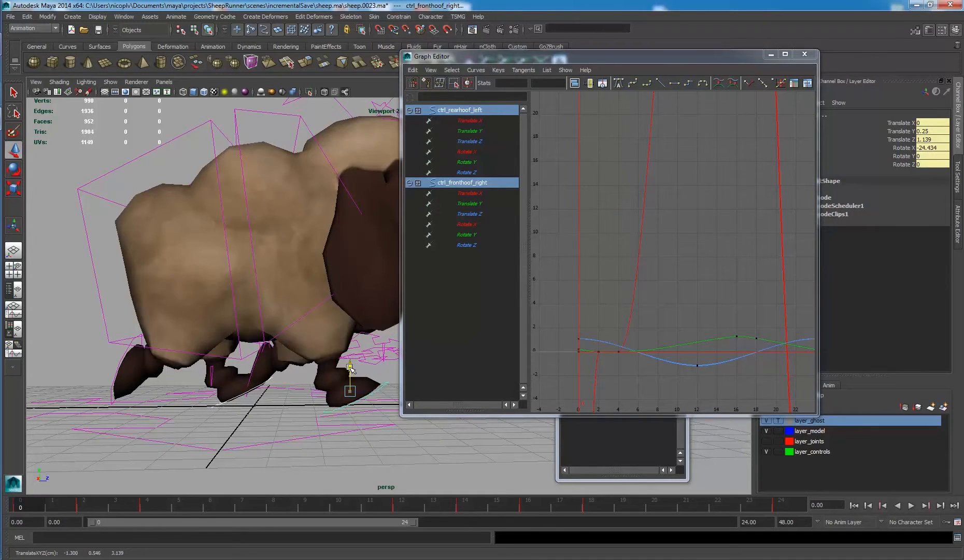
Key Translate Y, Translate Z and Rotate X of all four hoof controls at frame 0.
{"action": "left_click", "coordinate": [253, 379], "text": "shift"}
{"action": "left_click_drag", "start_coordinate": [272, 397], "coordinate": [252, 392], "text": "alt"}
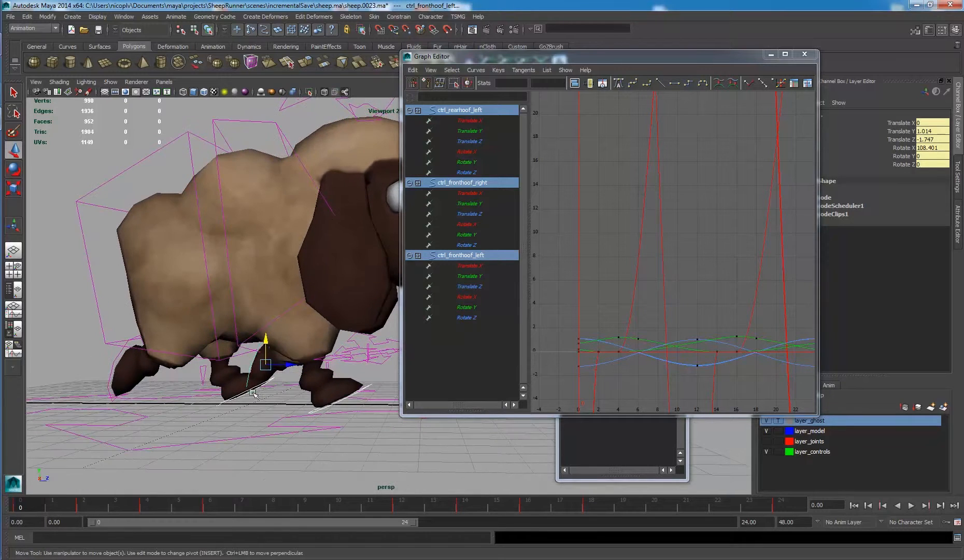
{"action": "left_click", "coordinate": [109, 368], "text": "shift"}
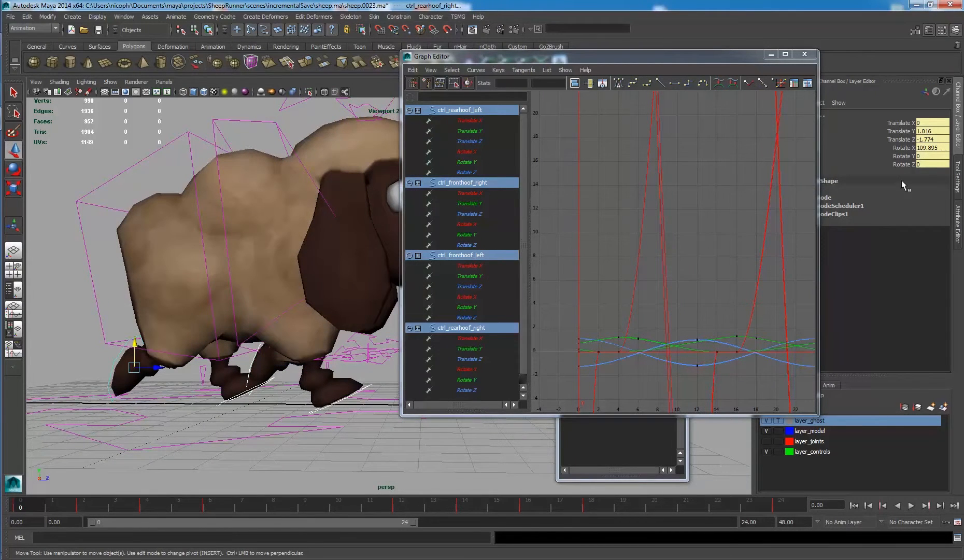
{"action": "left_click_drag", "start_coordinate": [905, 132], "coordinate": [911, 147]}
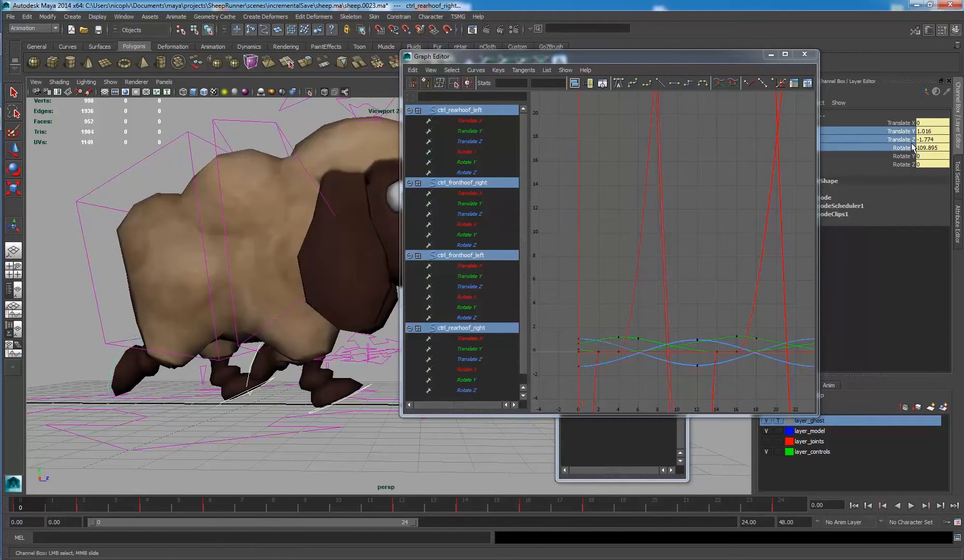
{"action": "right_click", "coordinate": [900, 153]}
{"action": "left_click", "coordinate": [868, 228]}
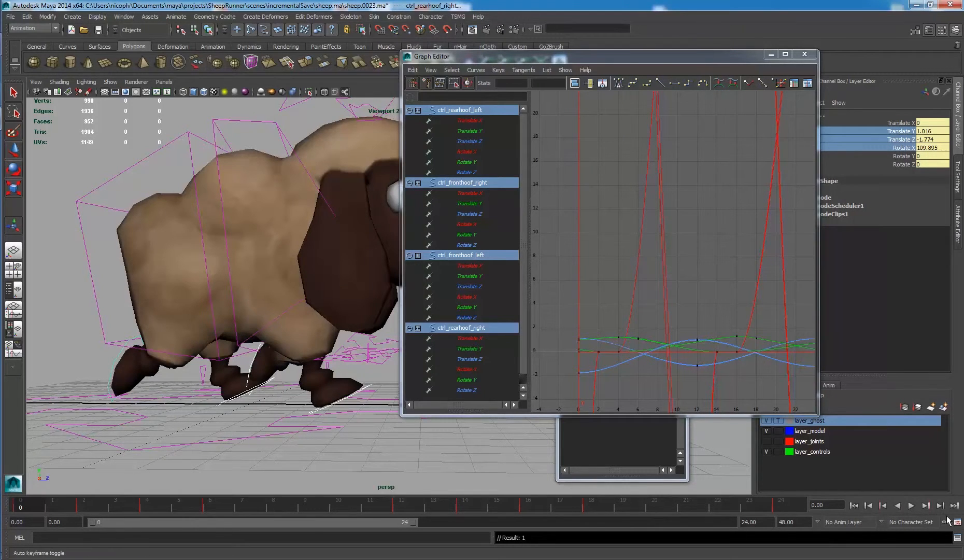
Turn on automatic keyframing and go to frame 2 with the main control selected to check the hooves.
{"action": "left_click", "coordinate": [947, 522]}
{"action": "mouse_move", "coordinate": [251, 403]}
{"action": "left_mouse_down", "text": "alt"}
{"action": "mouse_move", "coordinate": [271, 402]}
{"action": "mouse_move", "coordinate": [246, 402]}
{"action": "mouse_move", "coordinate": [256, 390]}
{"action": "left_mouse_up", "text": "alt"}
{"action": "left_click", "coordinate": [260, 405]}
{"action": "key", "text": "w"}
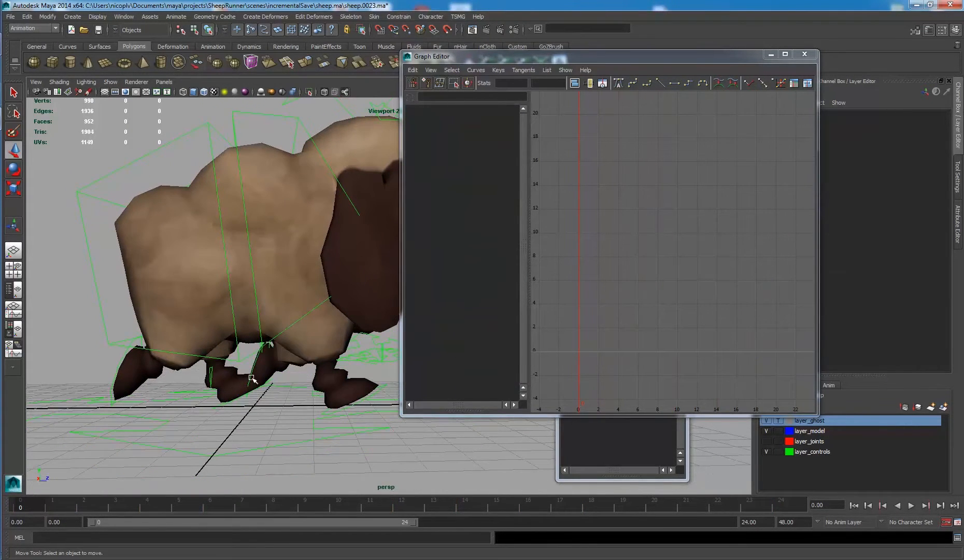
{"action": "left_click", "coordinate": [251, 378]}
{"action": "left_click", "coordinate": [92, 502]}
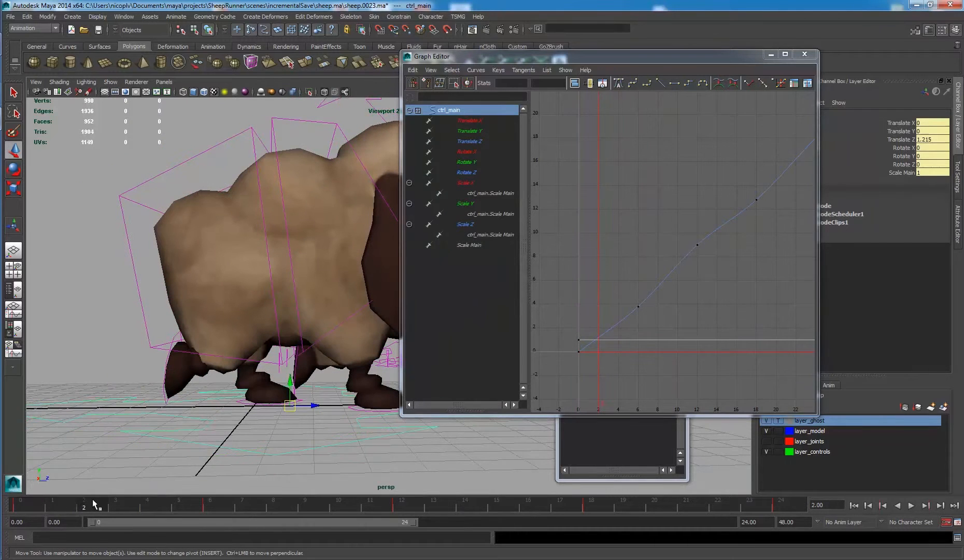
{"action": "mouse_move", "coordinate": [257, 412]}
{"action": "left_mouse_down", "text": "alt"}
{"action": "mouse_move", "coordinate": [253, 391]}
{"action": "mouse_move", "coordinate": [264, 396]}
{"action": "left_mouse_up", "text": "alt"}
{"action": "right_click_drag", "start_coordinate": [264, 397], "coordinate": [277, 401], "text": "alt"}
{"action": "left_click_drag", "start_coordinate": [277, 401], "coordinate": [272, 394], "text": "alt"}
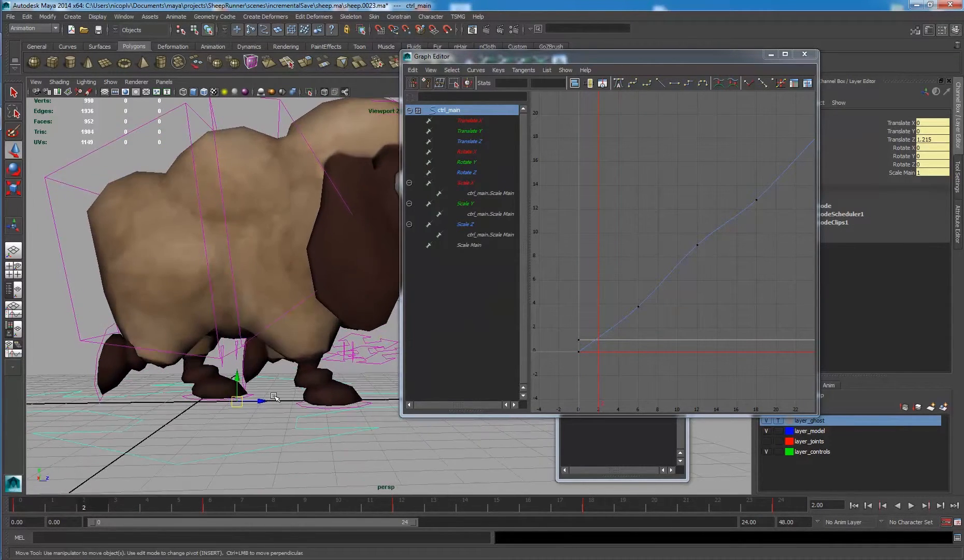
Duplicate the sheep mesh at frame 0 and add the copy to layer_ghost as a pose reference.
{"action": "left_click", "coordinate": [20, 506]}
{"action": "left_click", "coordinate": [261, 224]}
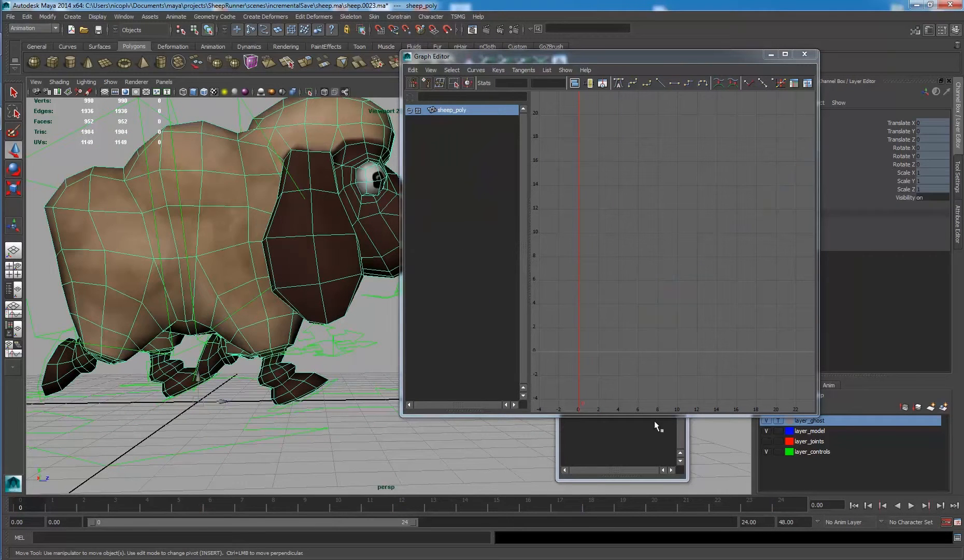
{"action": "key", "text": "ctrl+d"}
{"action": "left_click", "coordinate": [614, 426]}
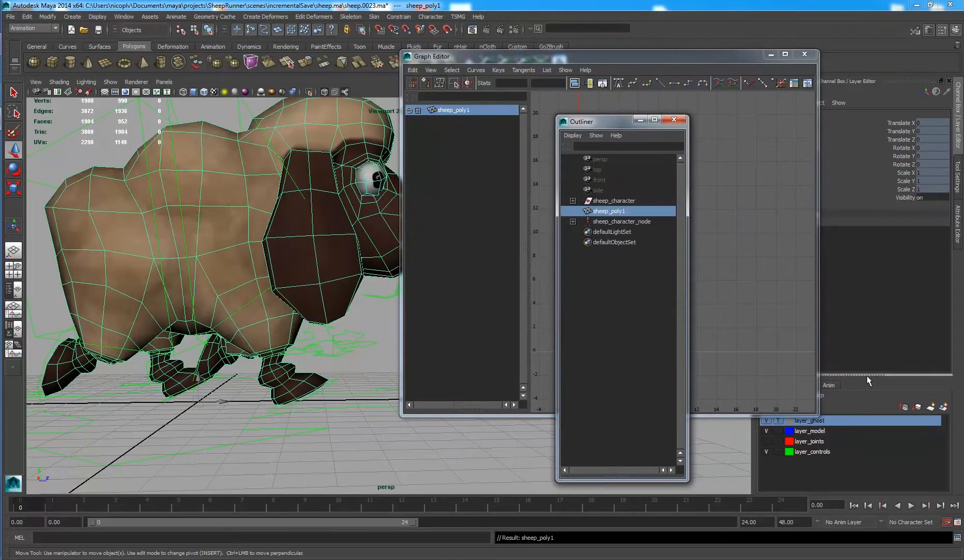
{"action": "right_click", "coordinate": [839, 420]}
{"action": "left_click", "coordinate": [883, 438]}
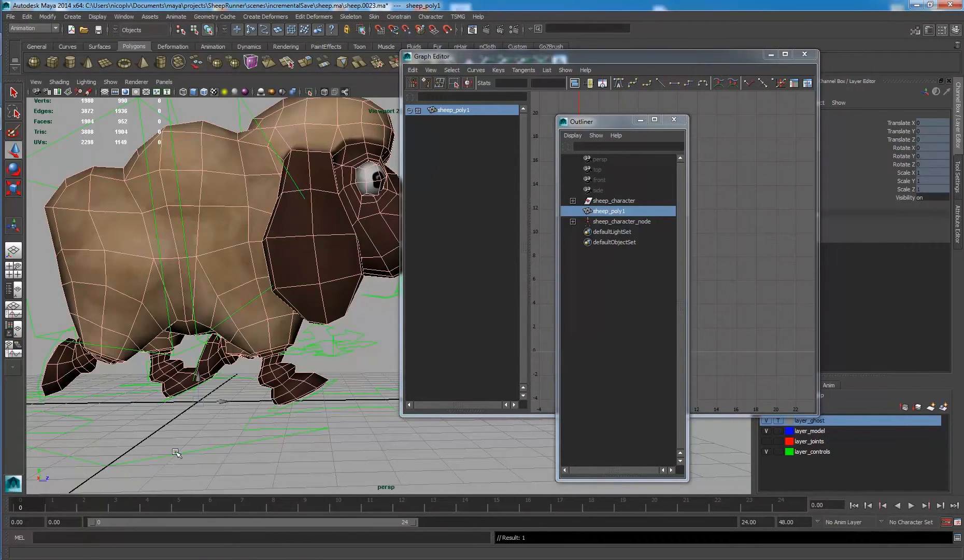
{"action": "left_click", "coordinate": [205, 430]}
At frame 2, slide the front right and rear left hooves backward together, bringing the rear left to Translate Z 0.13.
{"action": "left_click_drag", "start_coordinate": [113, 511], "coordinate": [144, 513]}
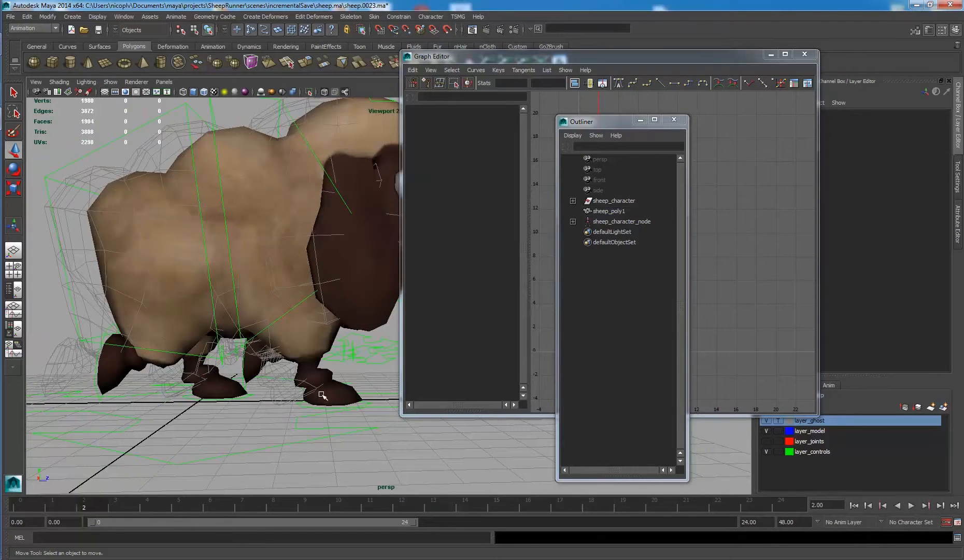
{"action": "left_click", "coordinate": [308, 408]}
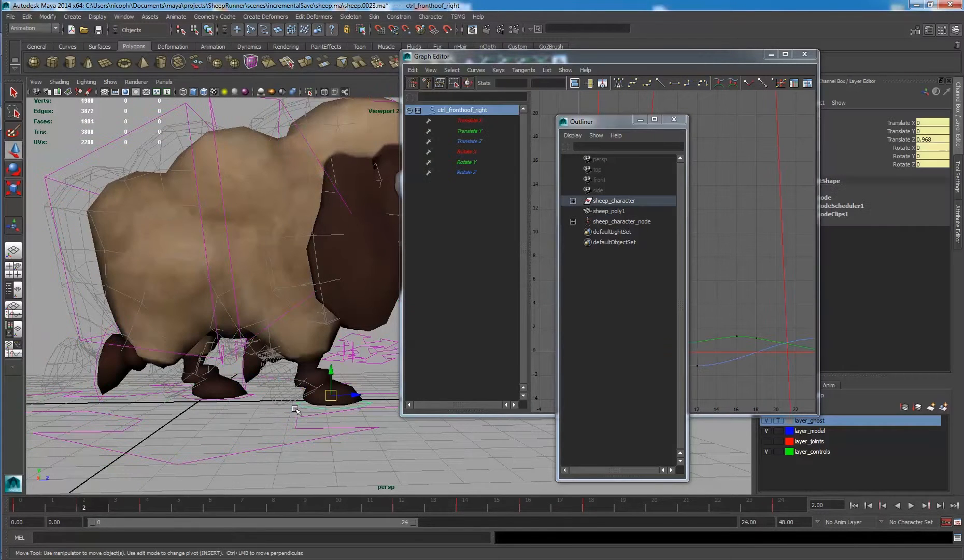
{"action": "left_click", "coordinate": [197, 402], "text": "shift"}
{"action": "left_click_drag", "start_coordinate": [242, 388], "coordinate": [218, 388]}
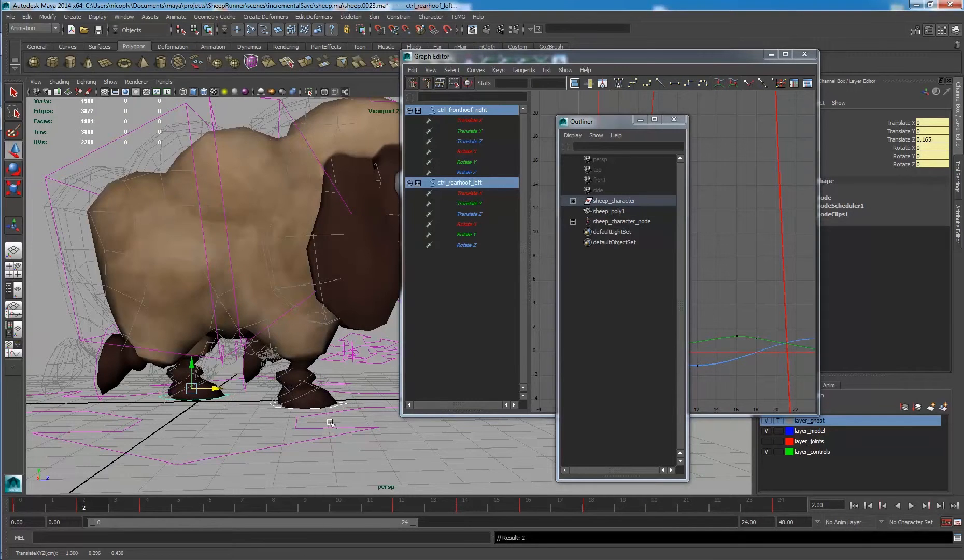
{"action": "middle_click_drag", "start_coordinate": [320, 423], "coordinate": [319, 424]}
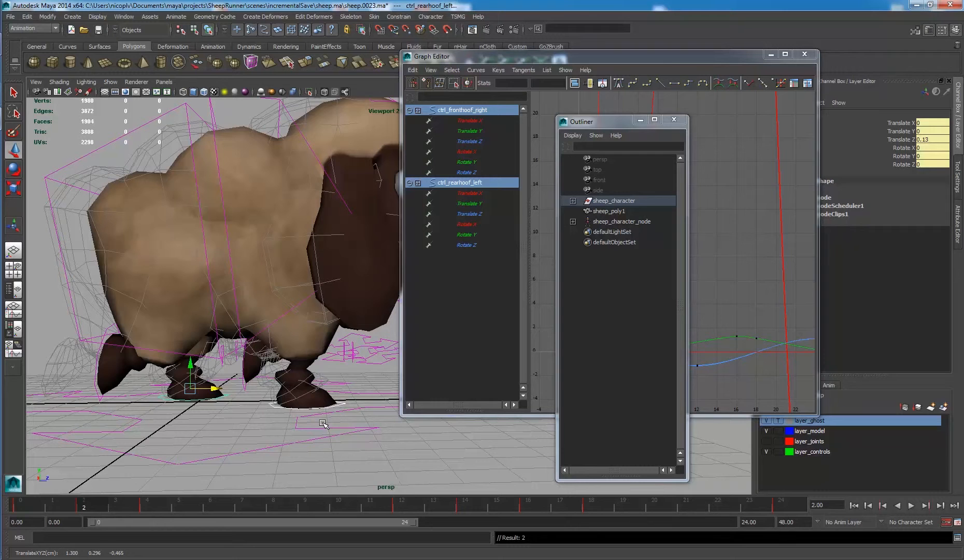
Check the rear right and front left hooves at frame 2, and delete the old ghost mesh sheep_poly1.
{"action": "mouse_move", "coordinate": [280, 426]}
{"action": "left_mouse_down", "text": "alt"}
{"action": "mouse_move", "coordinate": [273, 433]}
{"action": "mouse_move", "coordinate": [280, 422]}
{"action": "left_mouse_up", "text": "alt"}
{"action": "middle_click_drag", "start_coordinate": [155, 413], "coordinate": [190, 411], "text": "alt"}
{"action": "left_click", "coordinate": [137, 388]}
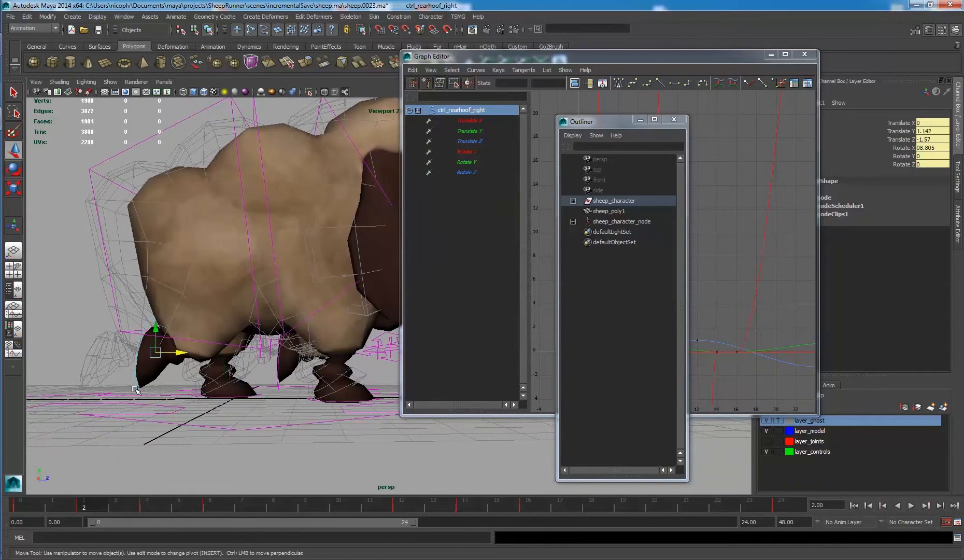
{"action": "left_click", "coordinate": [277, 388], "text": "shift"}
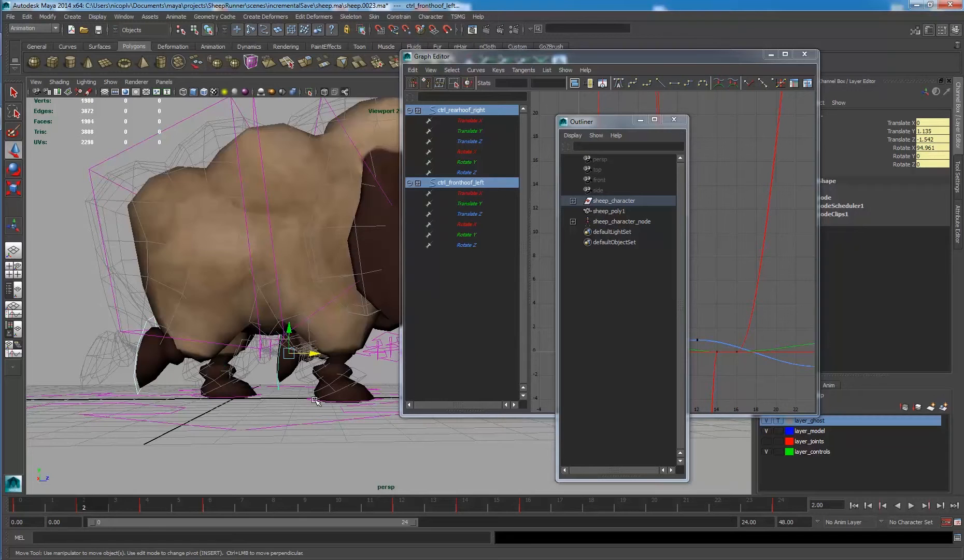
{"action": "left_click_drag", "start_coordinate": [316, 400], "coordinate": [297, 383], "text": "alt"}
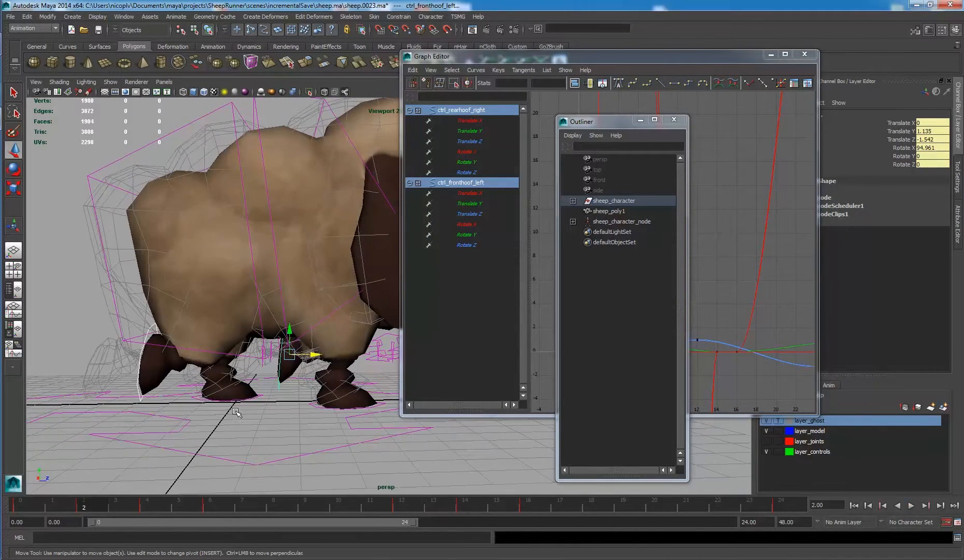
{"action": "middle_click_drag", "start_coordinate": [248, 395], "coordinate": [199, 417], "text": "alt"}
{"action": "left_click", "coordinate": [602, 211]}
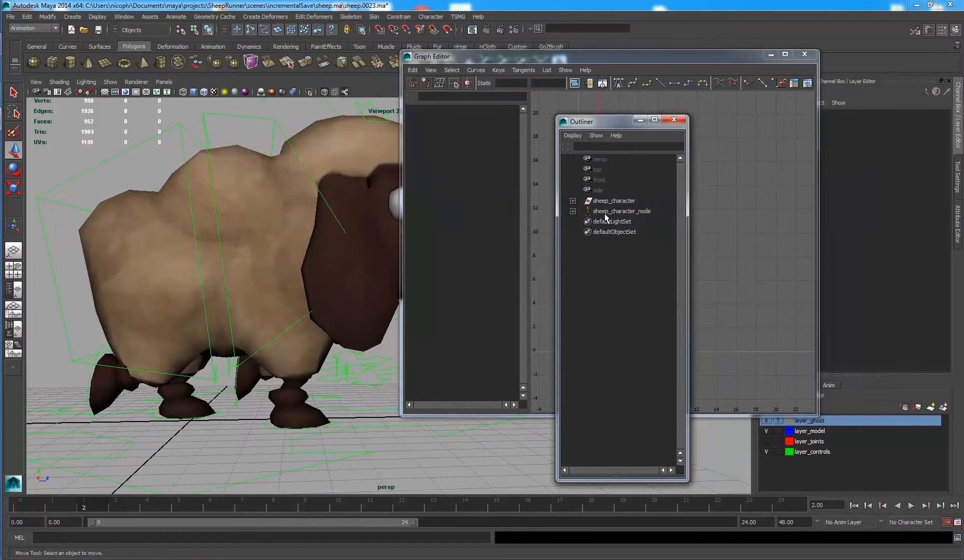
{"action": "left_click", "coordinate": [420, 249]}
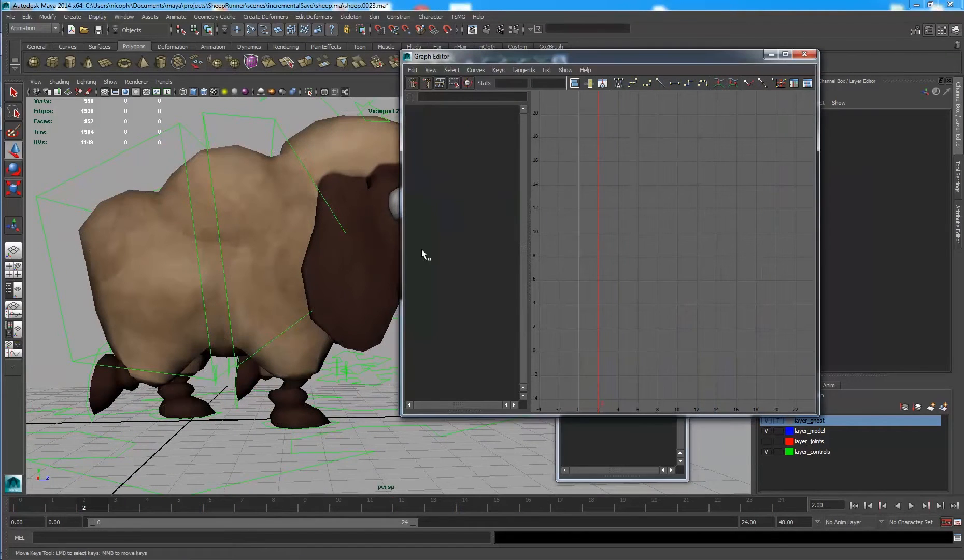
Duplicate the sheep mesh at frame 2 and add the copy to layer_ghost as the new pose reference.
{"action": "left_click", "coordinate": [221, 411]}
{"action": "left_click", "coordinate": [148, 503]}
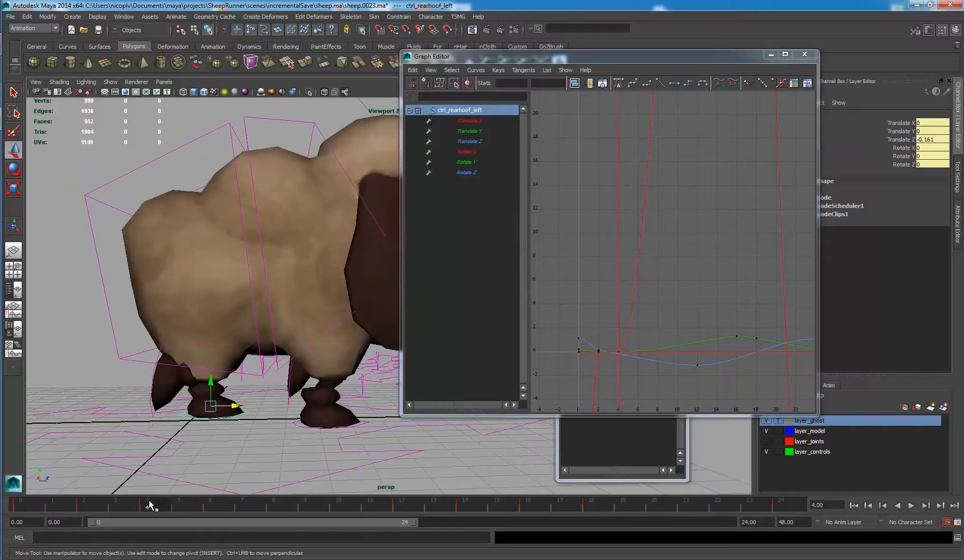
{"action": "left_click_drag", "start_coordinate": [293, 383], "coordinate": [288, 372], "text": "alt"}
{"action": "left_click", "coordinate": [287, 371]}
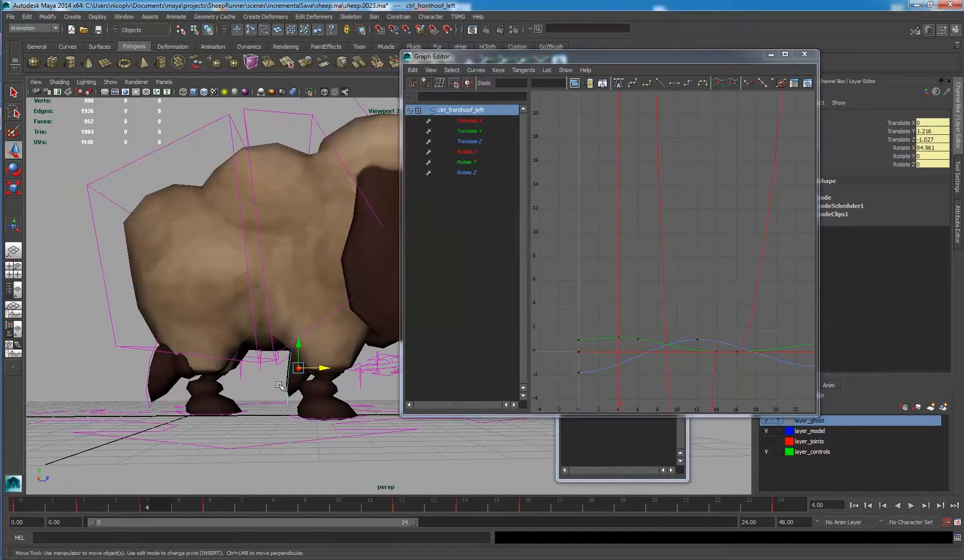
{"action": "left_click", "coordinate": [92, 503]}
{"action": "left_click", "coordinate": [313, 282]}
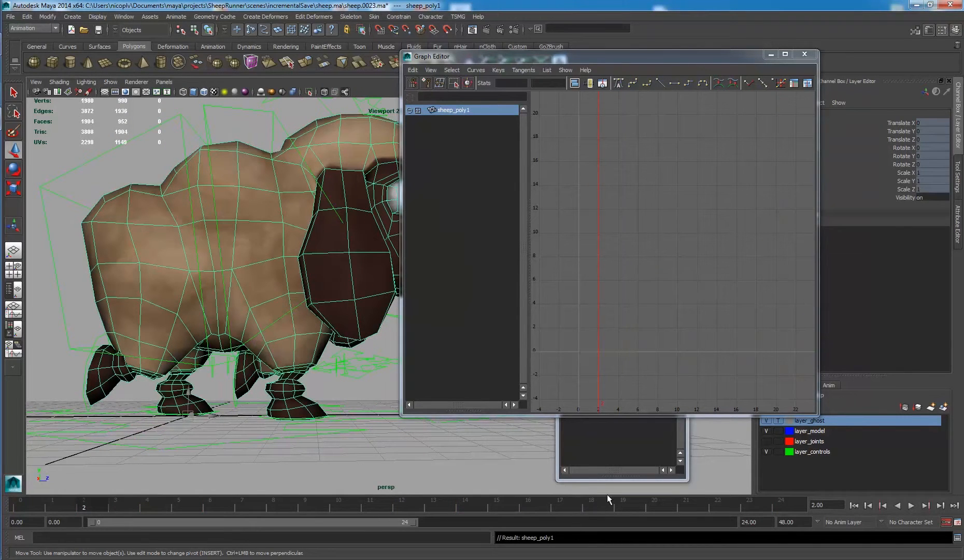
{"action": "right_click", "coordinate": [849, 419]}
{"action": "left_click", "coordinate": [864, 433]}
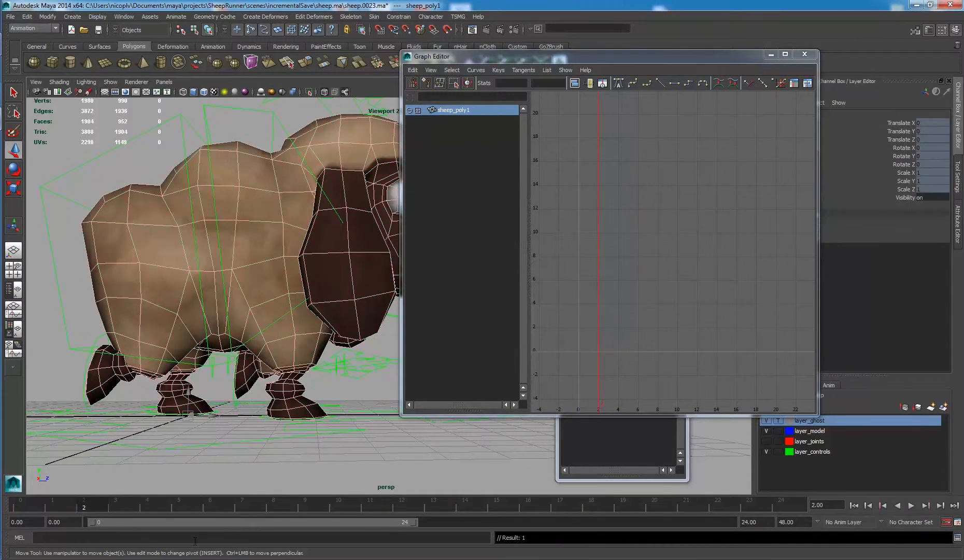
At frame 4, slide the front right and rear left hooves backward together, bringing the rear left to Translate Z -1.043, and key them.
{"action": "left_click", "coordinate": [306, 417]}
{"action": "left_click", "coordinate": [155, 503]}
{"action": "left_click_drag", "start_coordinate": [296, 452], "coordinate": [268, 424], "text": "alt"}
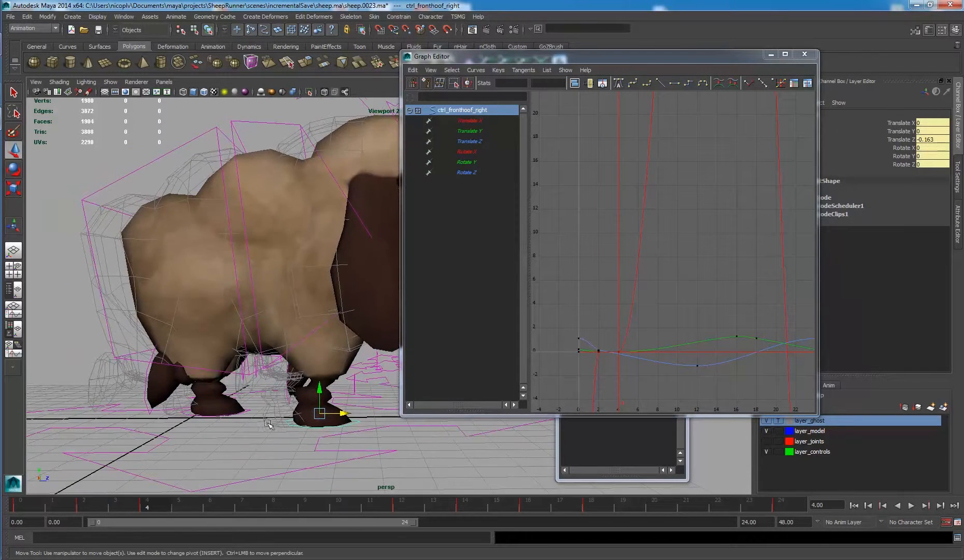
{"action": "left_click", "coordinate": [248, 411], "text": "shift"}
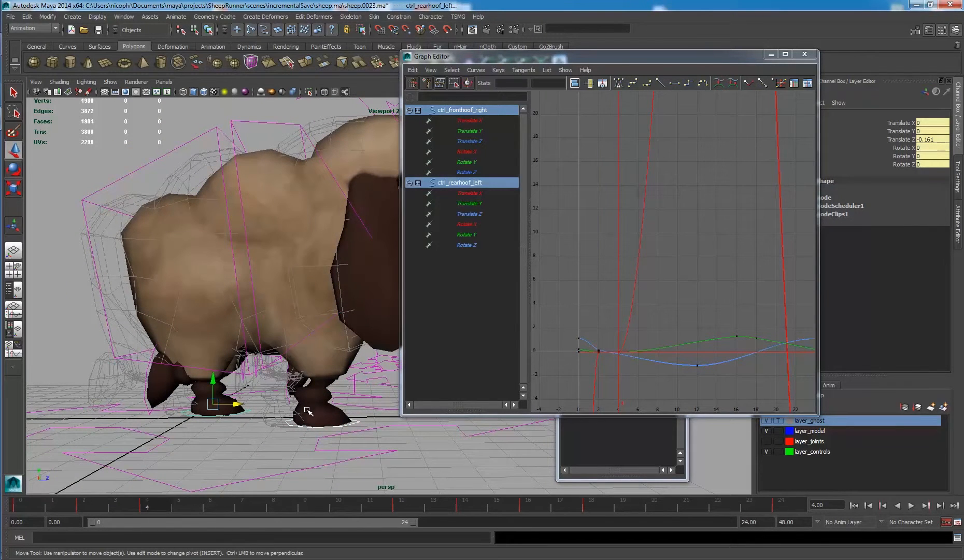
{"action": "left_click_drag", "start_coordinate": [235, 402], "coordinate": [211, 403]}
{"action": "key", "text": "s"}
{"action": "left_click_drag", "start_coordinate": [260, 441], "coordinate": [263, 442], "text": "alt"}
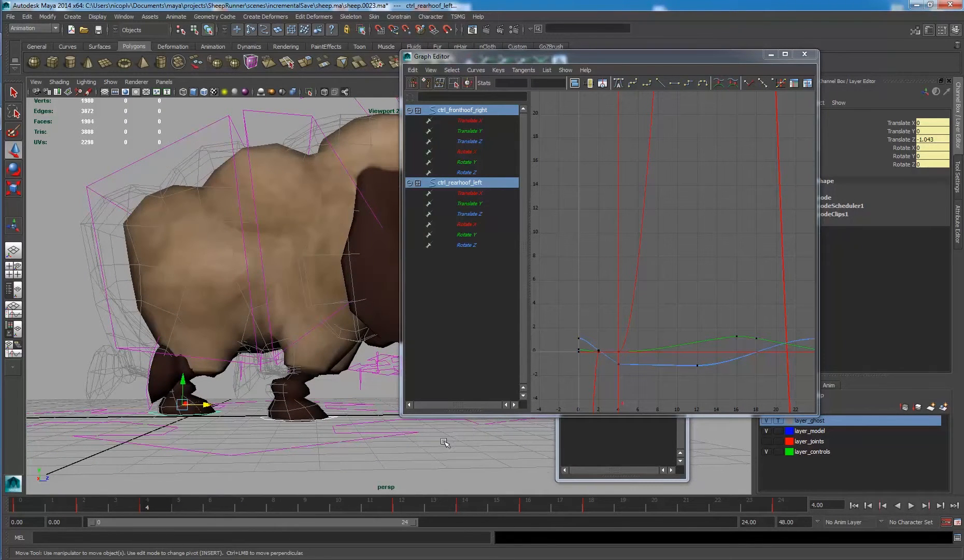
At frame 6, tilt and lift the front right and rear left hooves, bringing the rear left to Rotate X 32.459, Translate Y 0.361 and Z -1.958.
{"action": "left_click", "coordinate": [210, 503]}
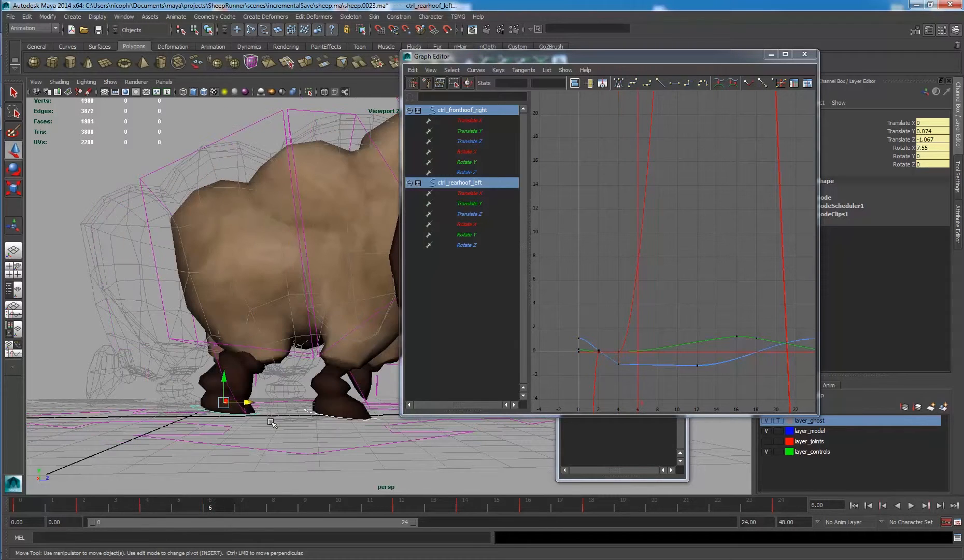
{"action": "left_click_drag", "start_coordinate": [236, 457], "coordinate": [229, 371], "text": "alt"}
{"action": "key", "text": "e"}
{"action": "key", "text": "w"}
{"action": "key", "text": "s"}
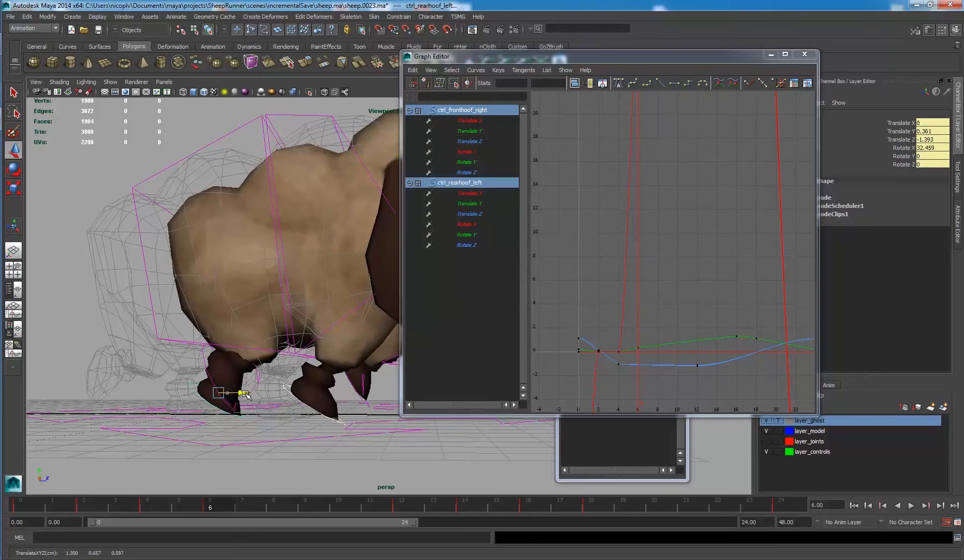
{"action": "left_click_drag", "start_coordinate": [230, 392], "coordinate": [251, 393]}
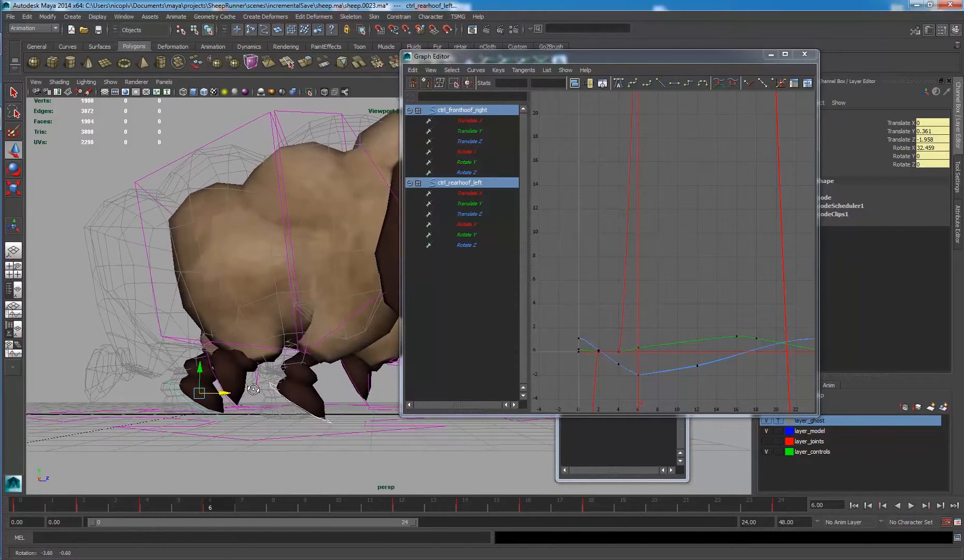
Duplicate the sheep mesh at frame 6 and assign the copy to layer_ghost.
{"action": "left_click", "coordinate": [287, 415]}
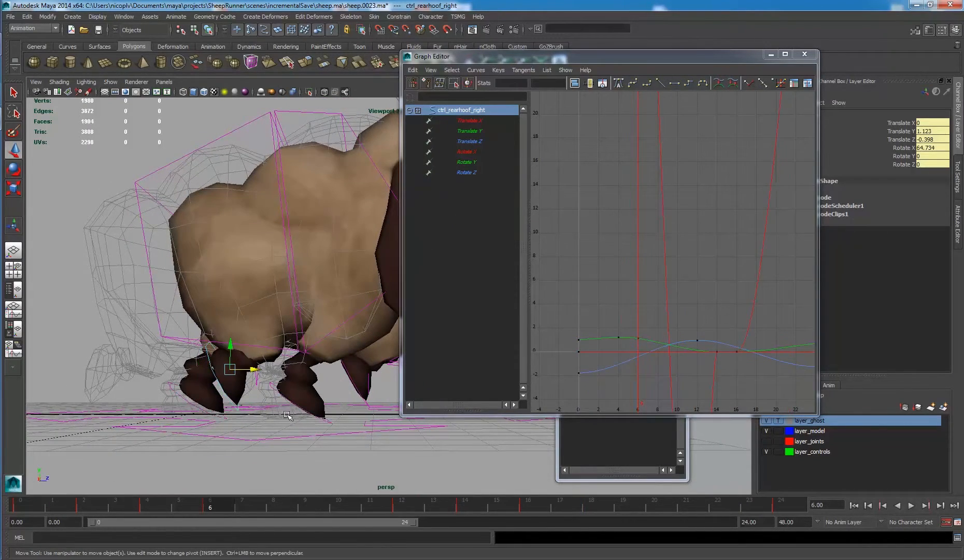
{"action": "left_click", "coordinate": [367, 404]}
{"action": "left_click_drag", "start_coordinate": [367, 404], "coordinate": [369, 400], "text": "alt"}
{"action": "left_click", "coordinate": [324, 417]}
{"action": "left_click", "coordinate": [219, 412]}
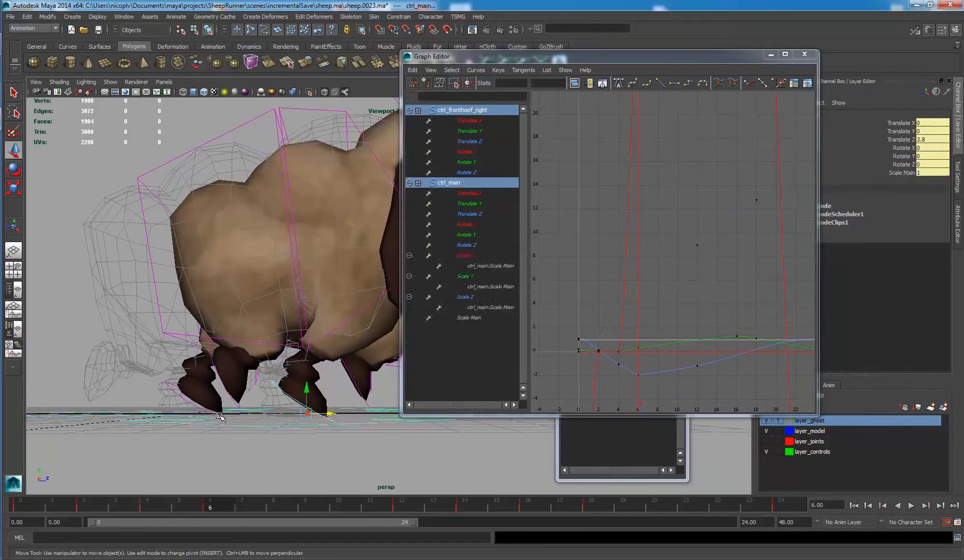
{"action": "left_click", "coordinate": [371, 355]}
{"action": "key", "text": "ctrl+d"}
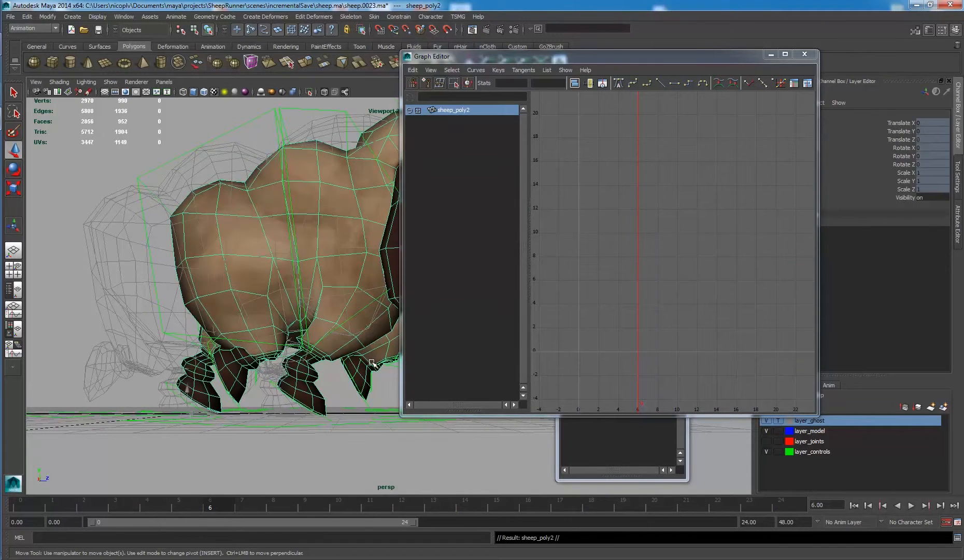
{"action": "right_click", "coordinate": [838, 420]}
{"action": "left_click", "coordinate": [881, 437]}
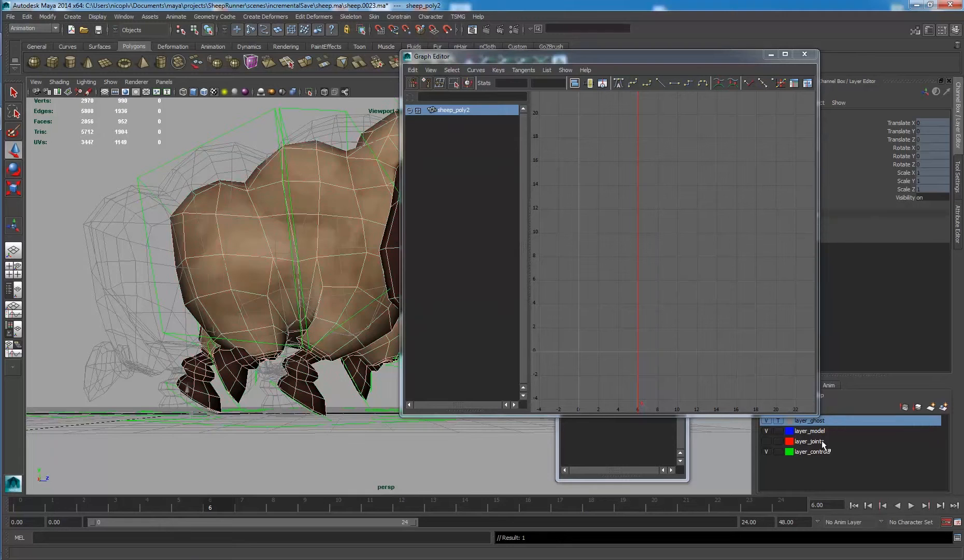
Delete the previous ghost mesh sheep_poly1, keeping only the frame 6 reference copy.
{"action": "left_click", "coordinate": [656, 434]}
{"action": "left_click", "coordinate": [608, 211]}
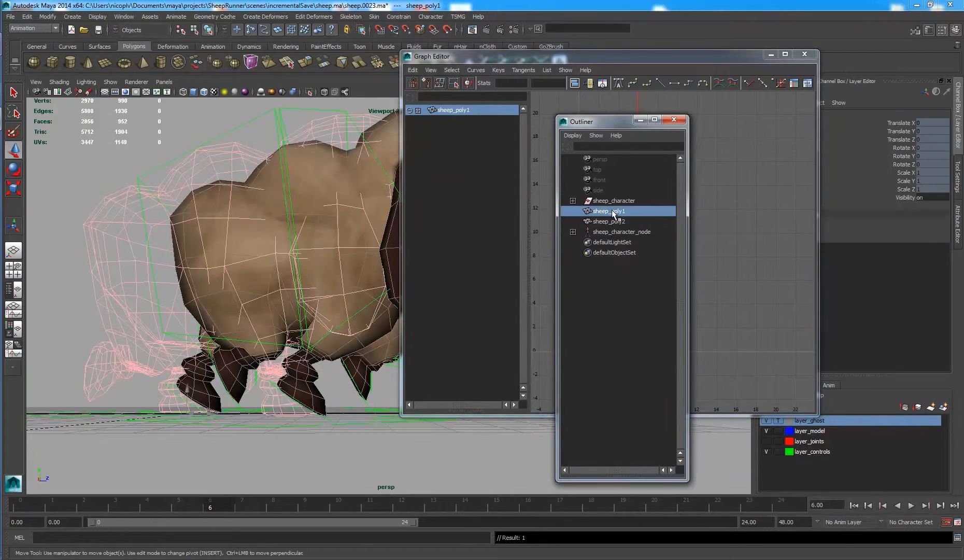
{"action": "key", "text": "Delete"}
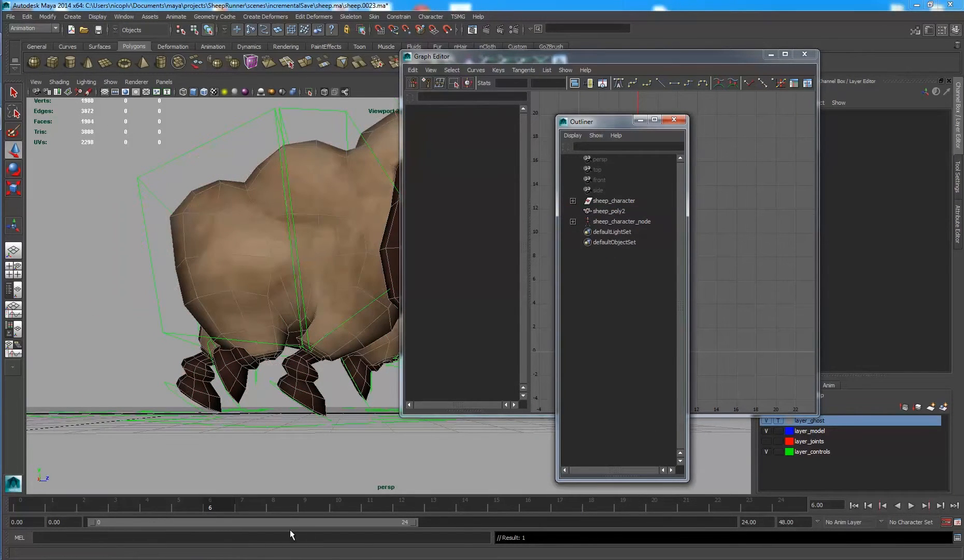
At frame 8, rotate the front right and rear left hooves together, bringing the rear left to Rotate X 91.818.
{"action": "left_click", "coordinate": [277, 505]}
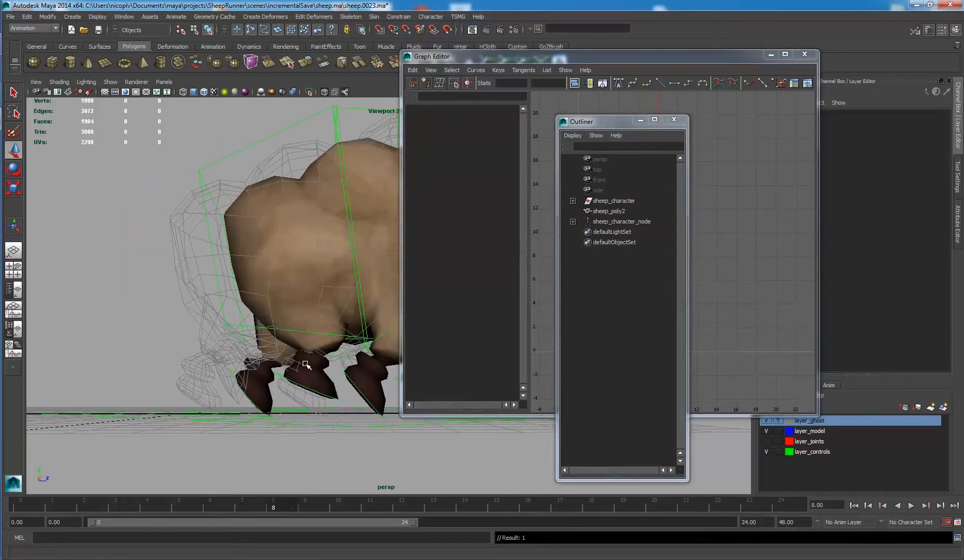
{"action": "left_click_drag", "start_coordinate": [289, 346], "coordinate": [277, 358], "text": "alt"}
{"action": "middle_click_drag", "start_coordinate": [335, 346], "coordinate": [264, 354], "text": "alt"}
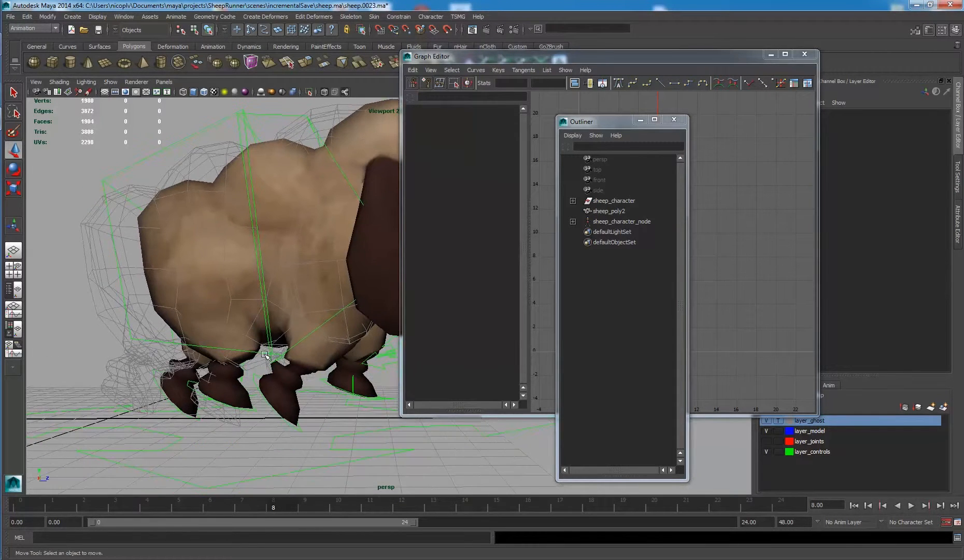
{"action": "left_click_drag", "start_coordinate": [297, 341], "coordinate": [299, 394], "text": "alt"}
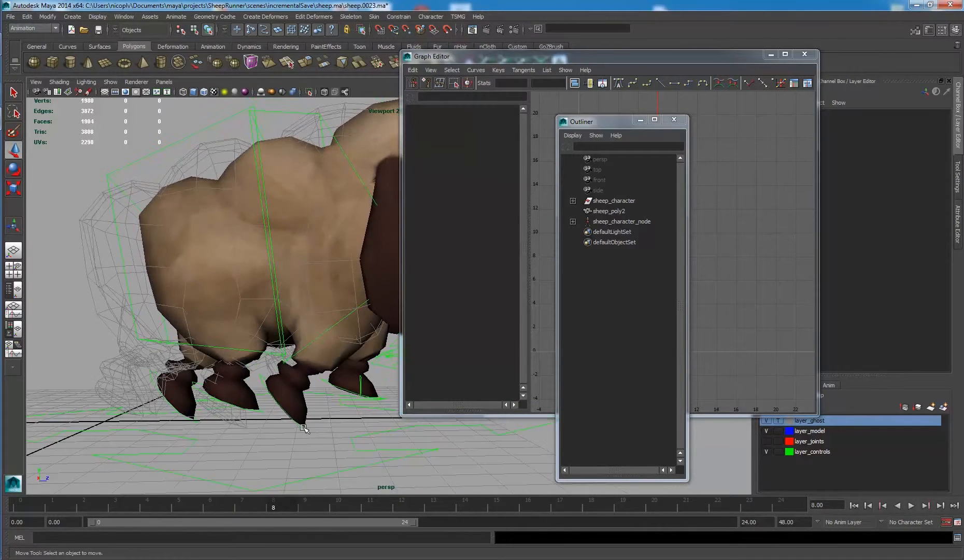
{"action": "left_click", "coordinate": [288, 424]}
{"action": "left_click", "coordinate": [198, 426], "text": "shift"}
{"action": "key", "text": "e"}
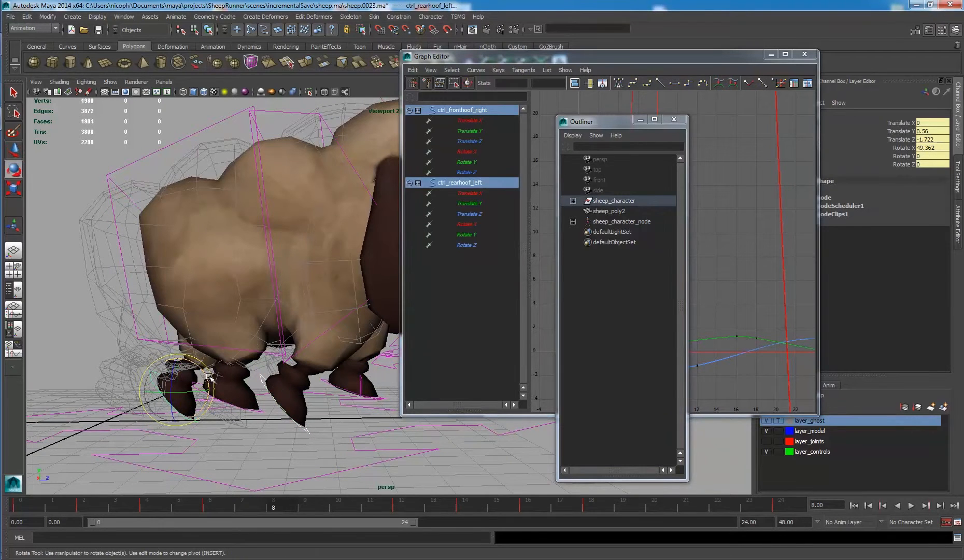
{"action": "left_click_drag", "start_coordinate": [206, 379], "coordinate": [214, 404]}
Slide the front right and rear left hooves backward at frame 8, bringing the rear left to Translate Z -2.198.
{"action": "key", "text": "w"}
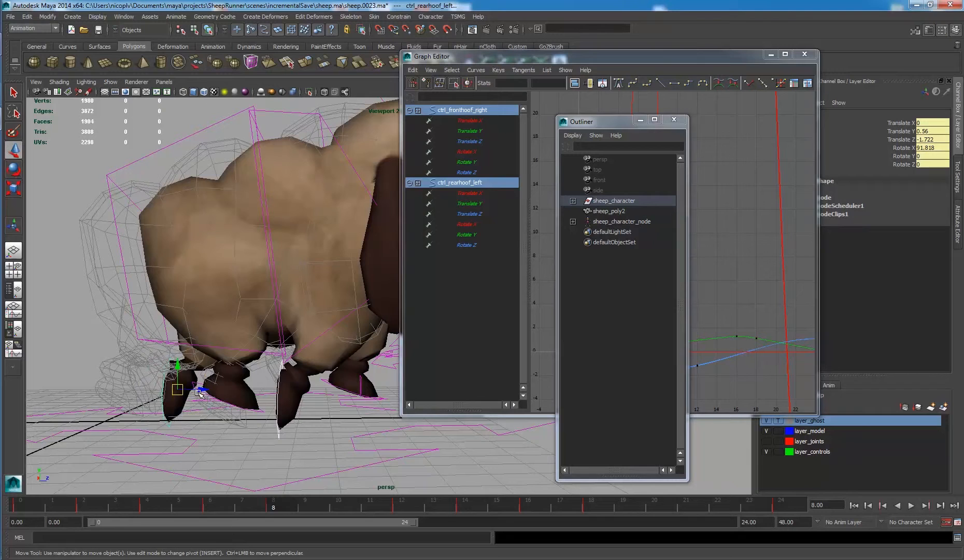
{"action": "left_click", "coordinate": [215, 388]}
{"action": "key", "text": "ctrl+z"}
{"action": "left_click_drag", "start_coordinate": [198, 390], "coordinate": [242, 383]}
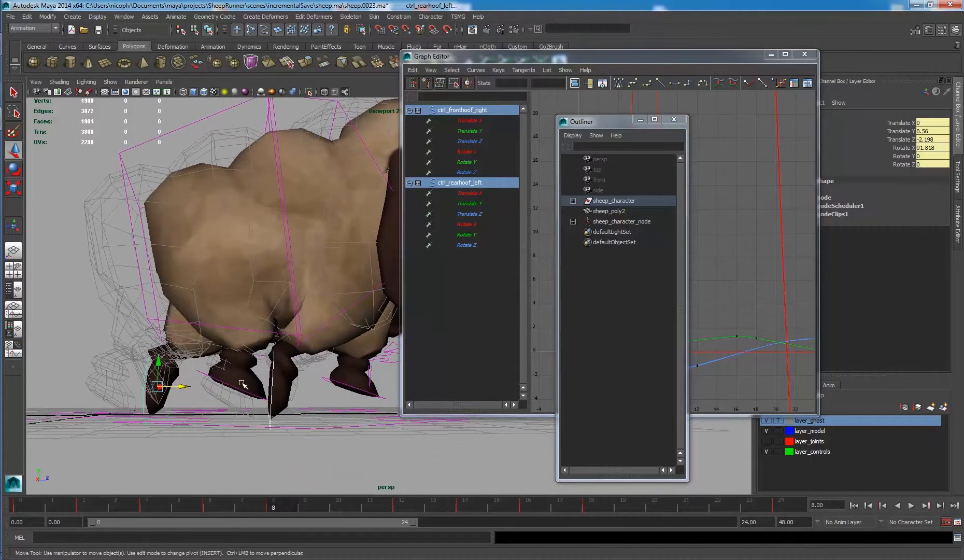
Raise the rear right and front left hooves together at frame 8, bringing the front left to Translate Y 0.988.
{"action": "left_click", "coordinate": [252, 395]}
{"action": "left_click", "coordinate": [262, 397]}
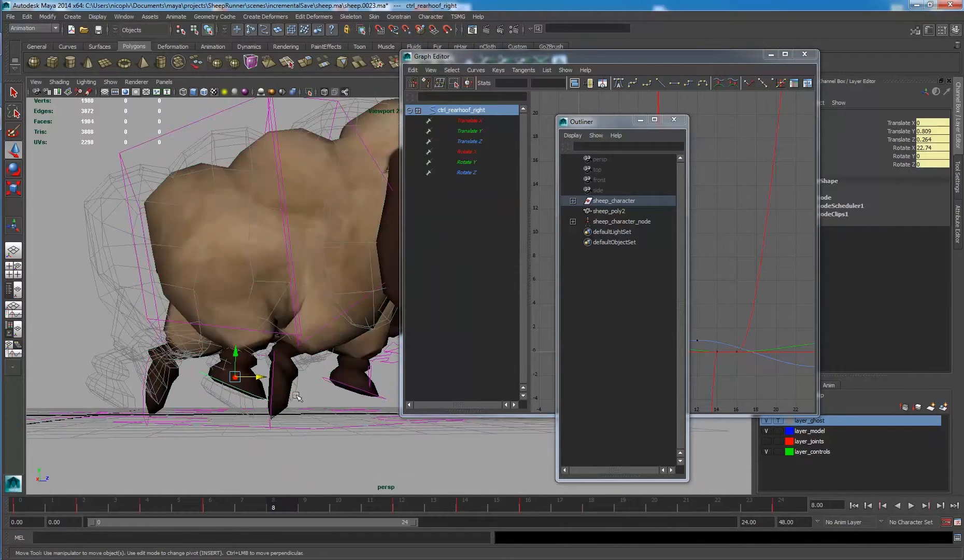
{"action": "left_click", "coordinate": [386, 400], "text": "shift"}
{"action": "left_click_drag", "start_coordinate": [386, 399], "coordinate": [365, 380], "text": "alt"}
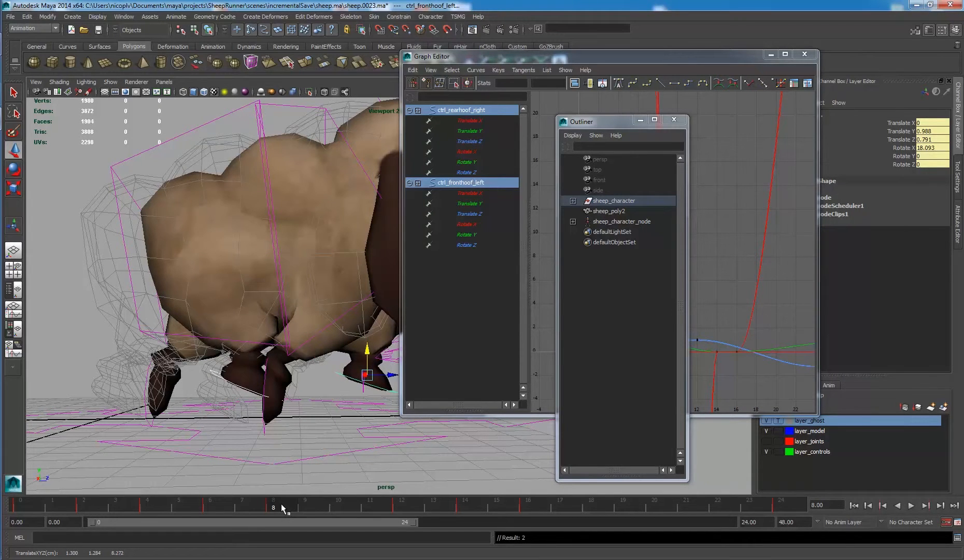
Key Translate Y, Translate Z and Rotate X of all four hoof controls at frame 8.
{"action": "left_click", "coordinate": [264, 430], "text": "shift"}
{"action": "left_click", "coordinate": [151, 425], "text": "shift"}
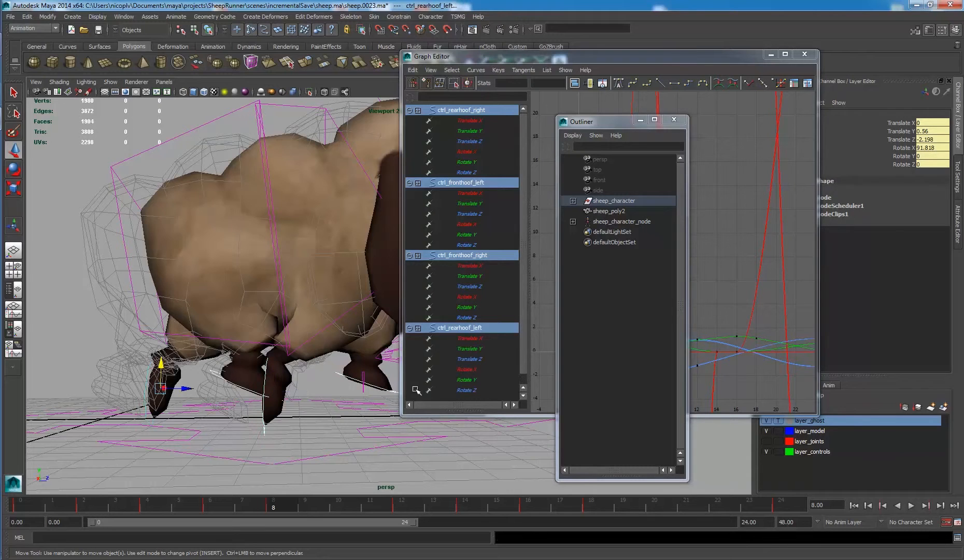
{"action": "left_click_drag", "start_coordinate": [906, 131], "coordinate": [909, 150]}
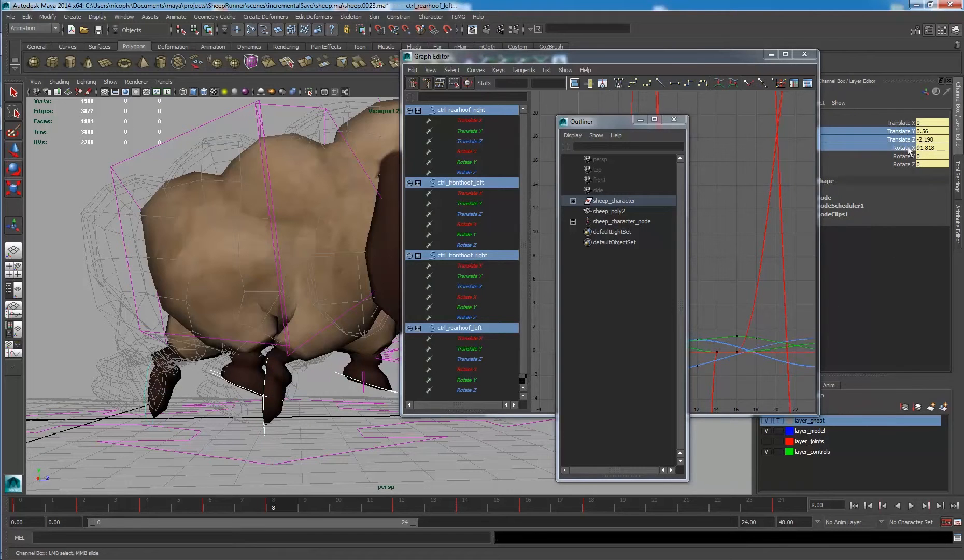
{"action": "right_click", "coordinate": [899, 147]}
{"action": "left_click", "coordinate": [897, 162]}
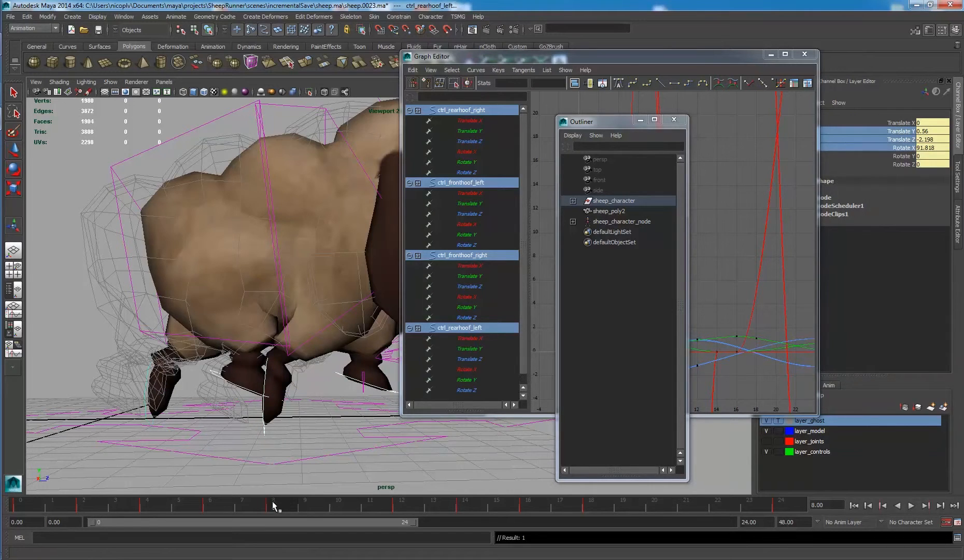
At frame 10, swing the front right and rear left hooves up and back together with further rotation.
{"action": "left_click_drag", "start_coordinate": [273, 506], "coordinate": [285, 486]}
{"action": "key", "text": "z"}
{"action": "key", "text": "w"}
{"action": "left_click", "coordinate": [343, 507]}
{"action": "middle_click_drag", "start_coordinate": [297, 415], "coordinate": [210, 404], "text": "alt"}
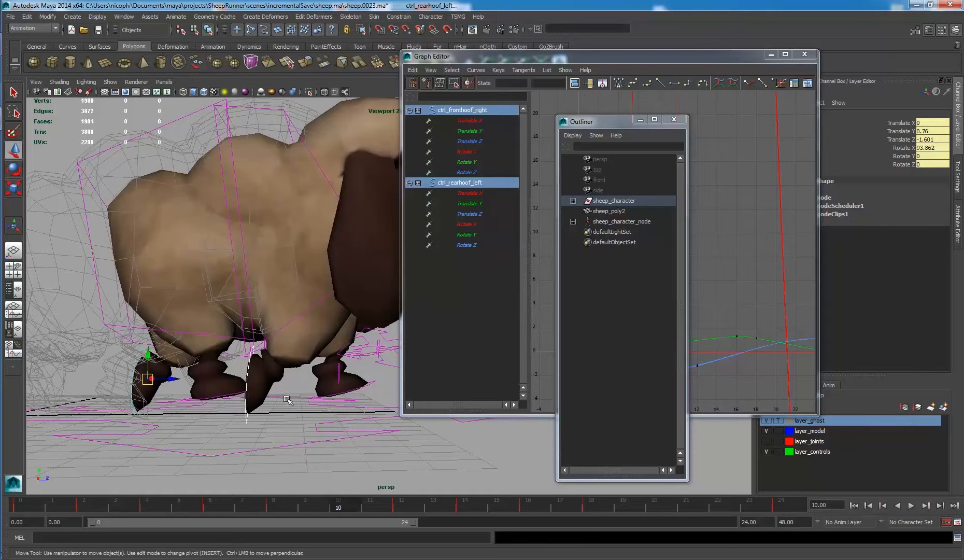
{"action": "key", "text": "e"}
{"action": "mouse_move", "coordinate": [176, 363]}
{"action": "left_mouse_down"}
{"action": "mouse_move", "coordinate": [183, 368]}
{"action": "mouse_move", "coordinate": [156, 348]}
{"action": "mouse_move", "coordinate": [179, 352]}
{"action": "mouse_move", "coordinate": [153, 367]}
{"action": "mouse_move", "coordinate": [166, 368]}
{"action": "left_mouse_up"}
{"action": "key", "text": "w"}
At frame 10, move the rear right and front left hooves forward and slightly down, bringing the front left to Translate Z 1.245.
{"action": "left_click", "coordinate": [269, 389]}
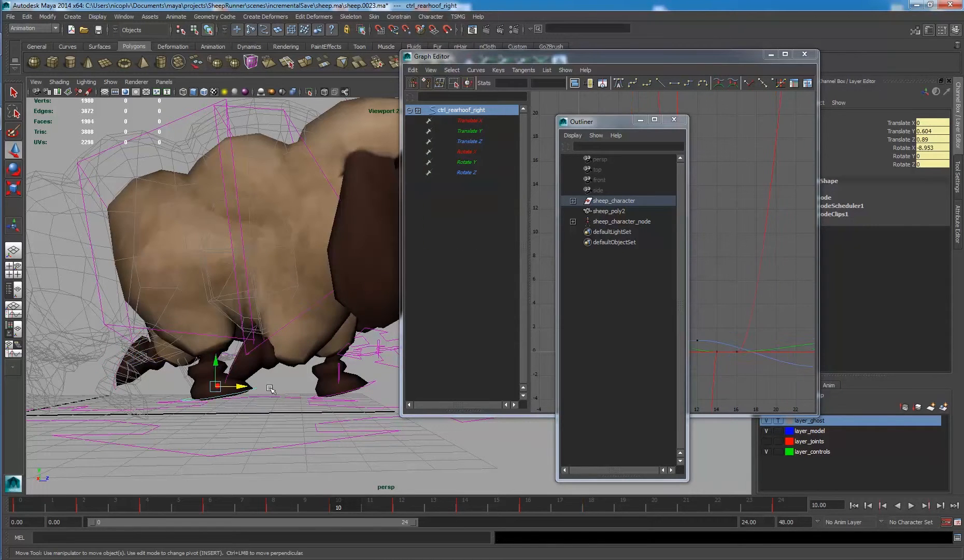
{"action": "left_click", "coordinate": [372, 382], "text": "shift"}
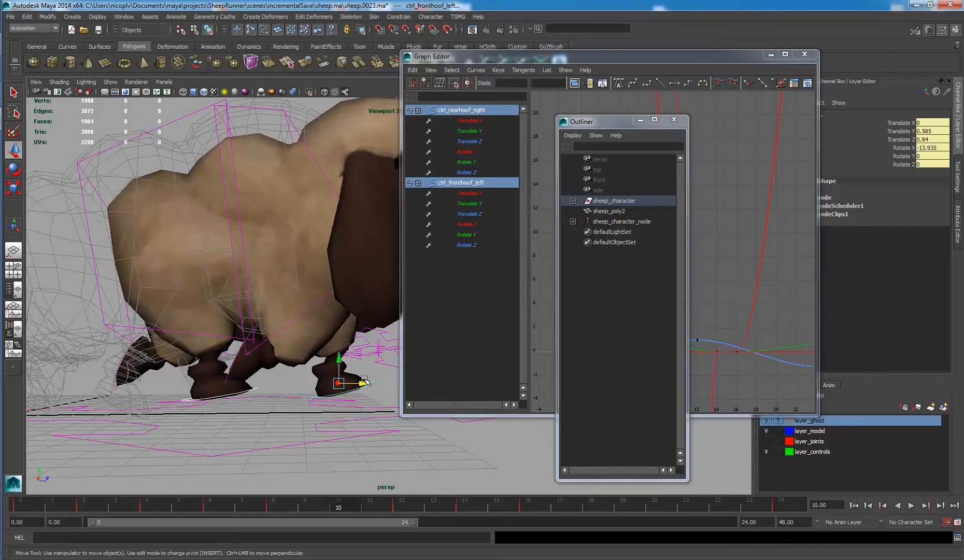
{"action": "left_click_drag", "start_coordinate": [354, 383], "coordinate": [321, 365]}
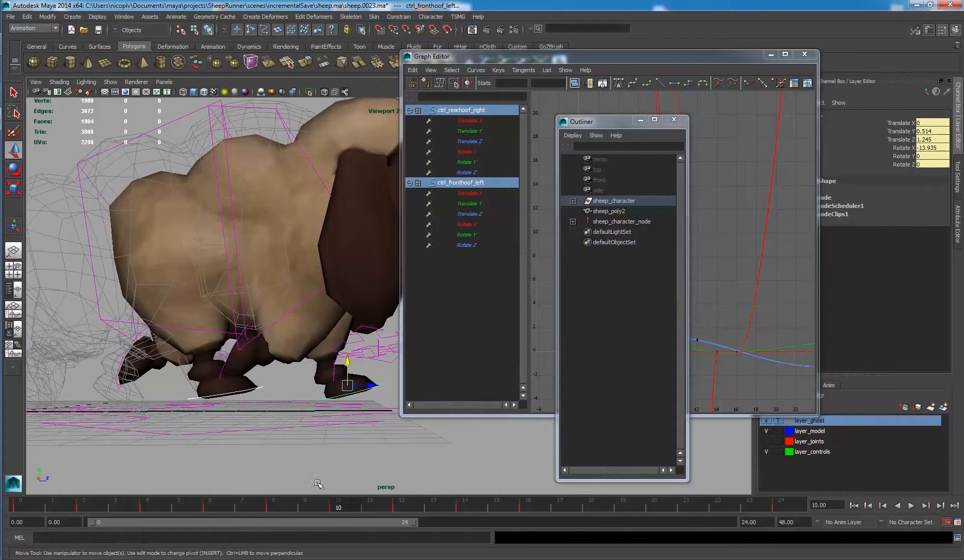
Key Translate Y, Translate Z and Rotate X of all four hoof controls at frame 10.
{"action": "left_click", "coordinate": [221, 359], "text": "shift"}
{"action": "left_click", "coordinate": [117, 373], "text": "shift"}
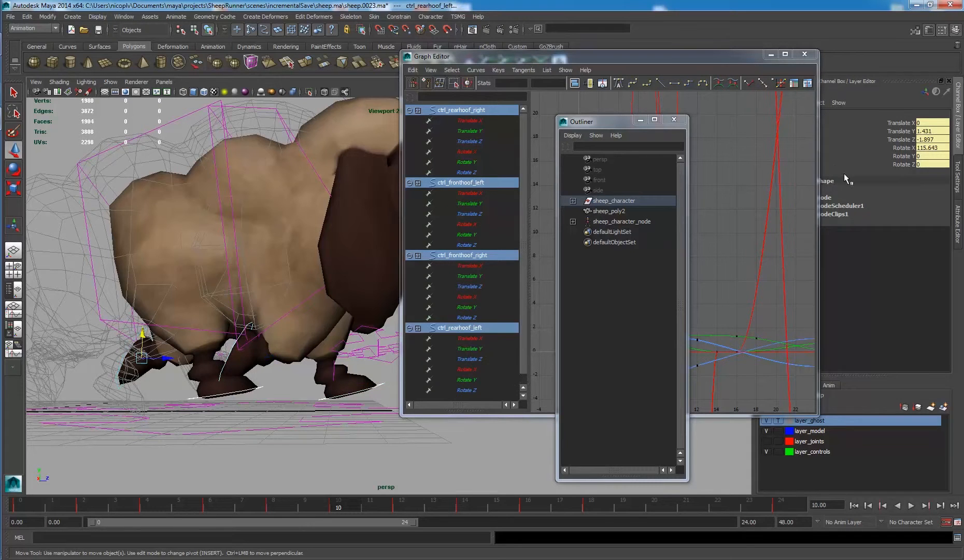
{"action": "left_click_drag", "start_coordinate": [892, 131], "coordinate": [894, 145]}
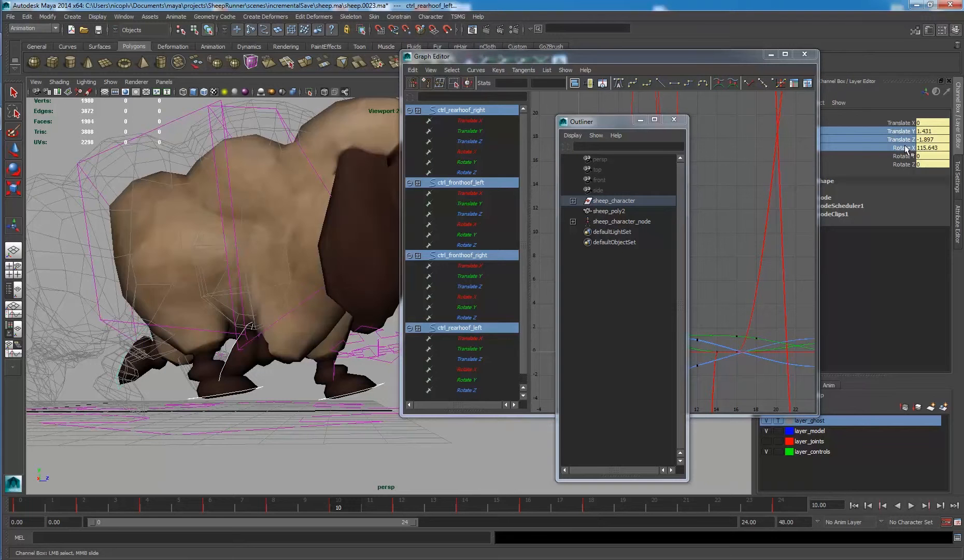
{"action": "right_click", "coordinate": [906, 151]}
{"action": "left_click", "coordinate": [902, 163]}
Scrub between frames 12 and 14 to examine the hoof poses against the ghost mesh.
{"action": "left_click_drag", "start_coordinate": [363, 506], "coordinate": [402, 507]}
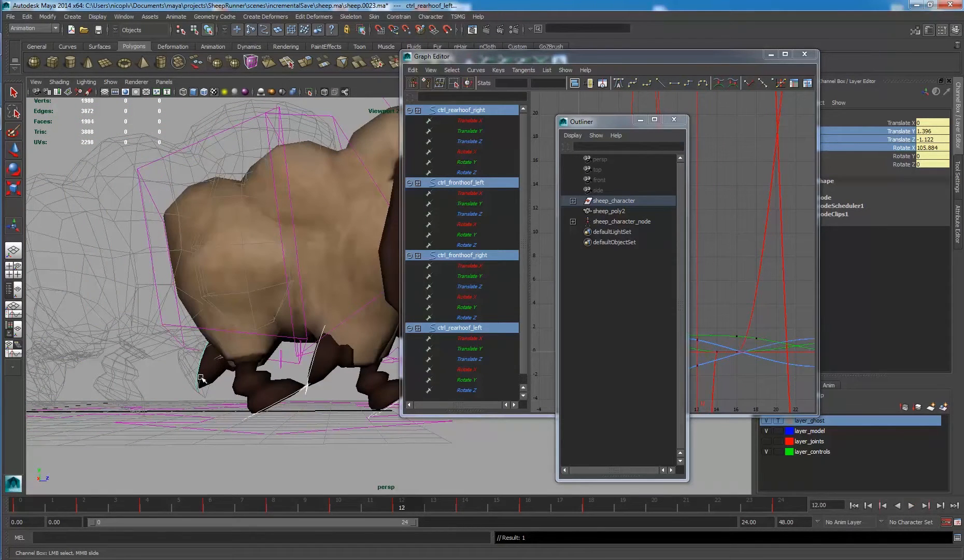
{"action": "right_click_drag", "start_coordinate": [329, 433], "coordinate": [269, 429], "text": "alt"}
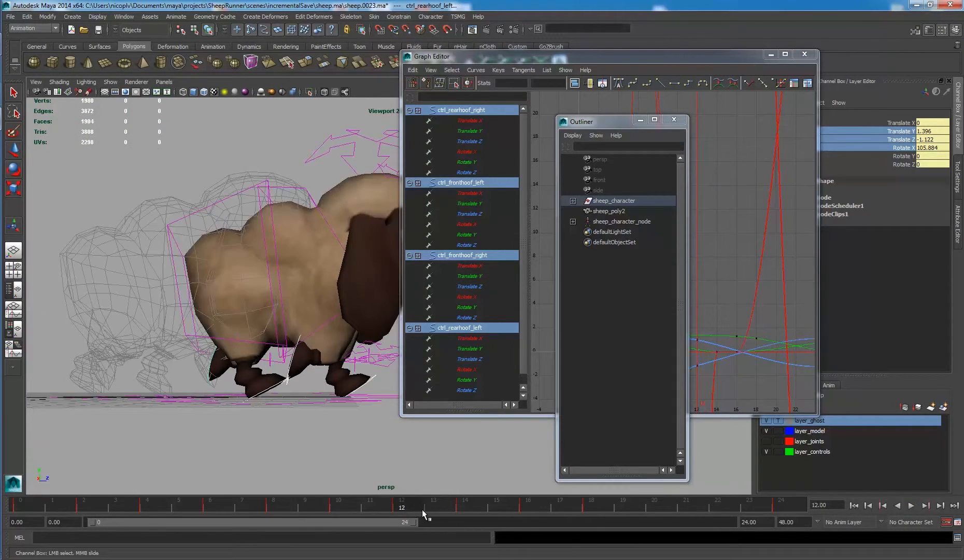
{"action": "left_click", "coordinate": [434, 510]}
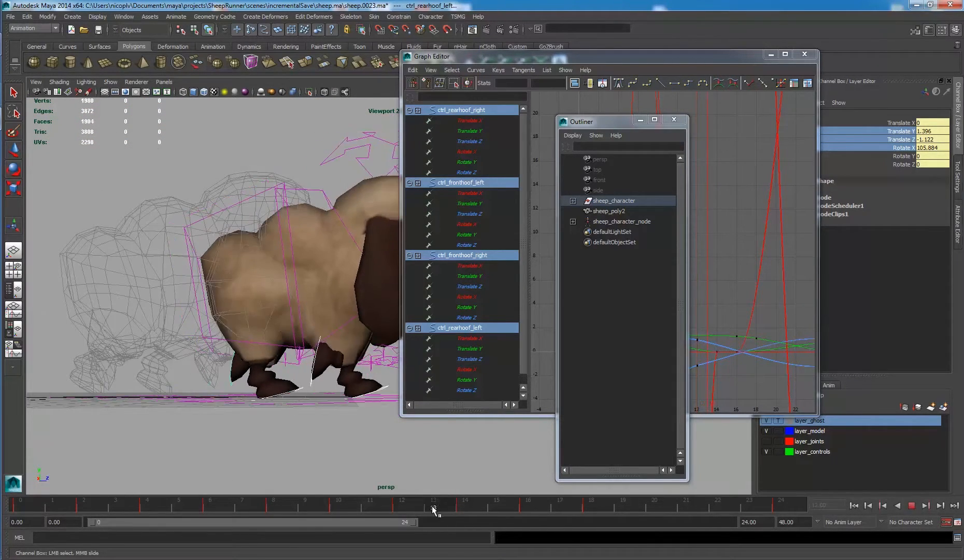
{"action": "left_click", "coordinate": [405, 508]}
{"action": "left_click_drag", "start_coordinate": [271, 380], "coordinate": [277, 385], "text": "alt"}
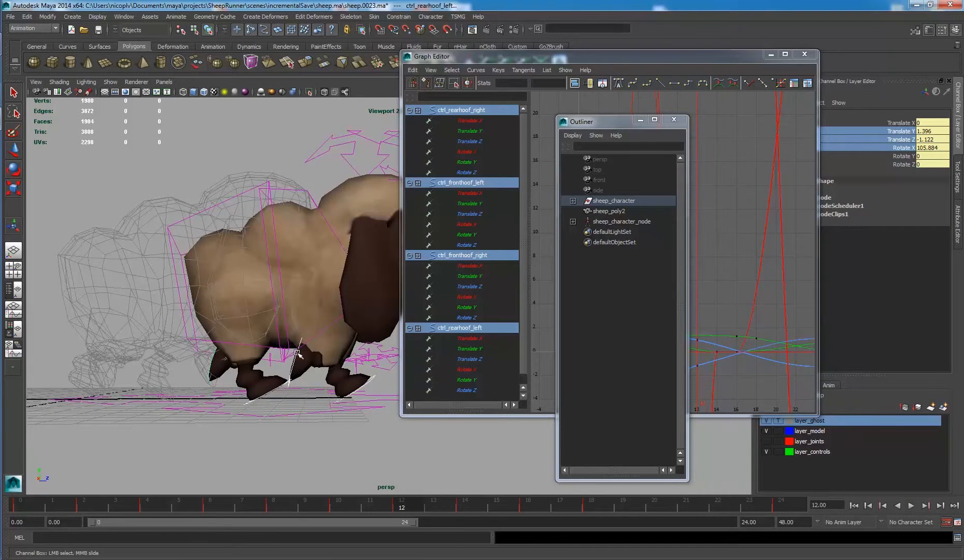
{"action": "left_click_drag", "start_coordinate": [408, 505], "coordinate": [472, 506]}
{"action": "scroll", "coordinate": [275, 412], "scroll_direction": "up", "scroll_amount": 3}
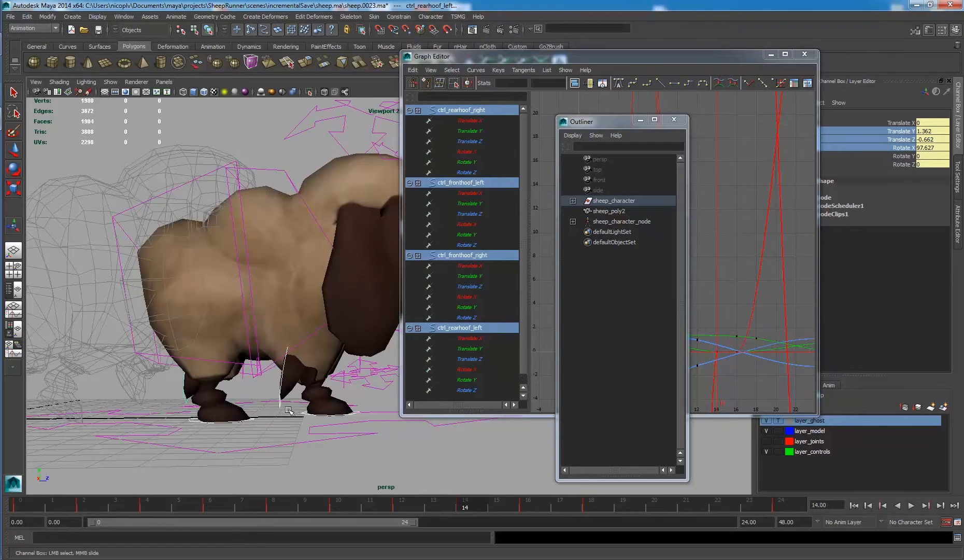
Delete the old ghost mesh and add a duplicate of the sheep mesh at frame 12 to layer_ghost.
{"action": "left_click", "coordinate": [627, 213]}
{"action": "key", "text": "Delete"}
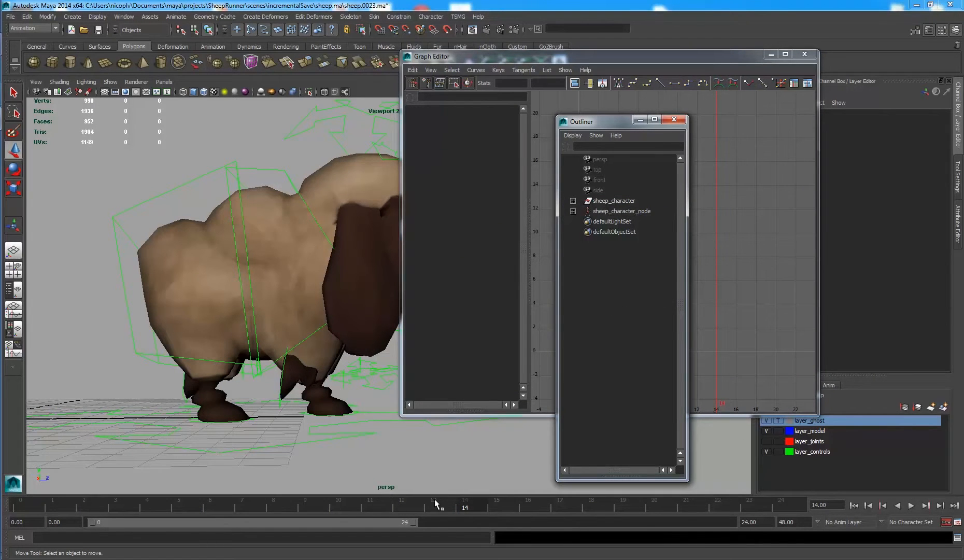
{"action": "left_click", "coordinate": [410, 503]}
{"action": "left_click", "coordinate": [267, 299]}
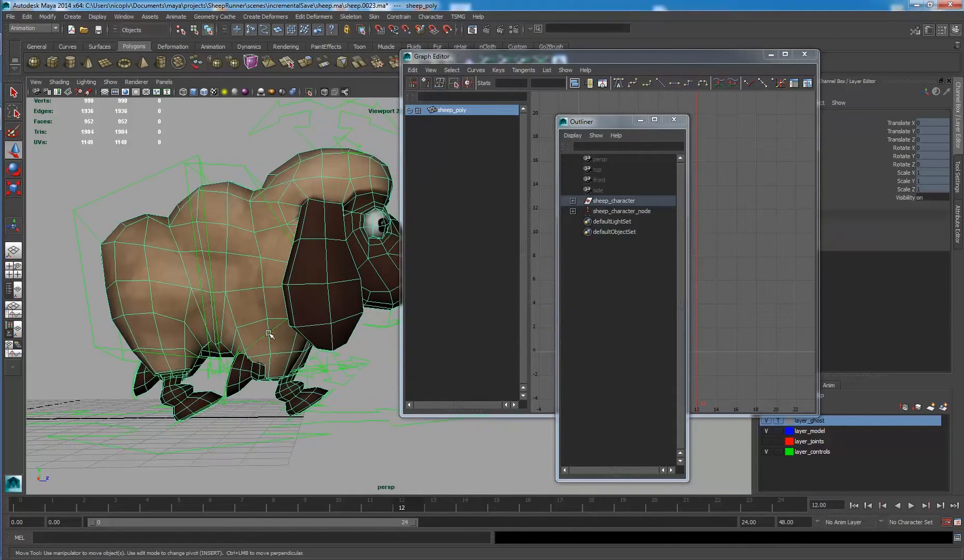
{"action": "key", "text": "ctrl+d"}
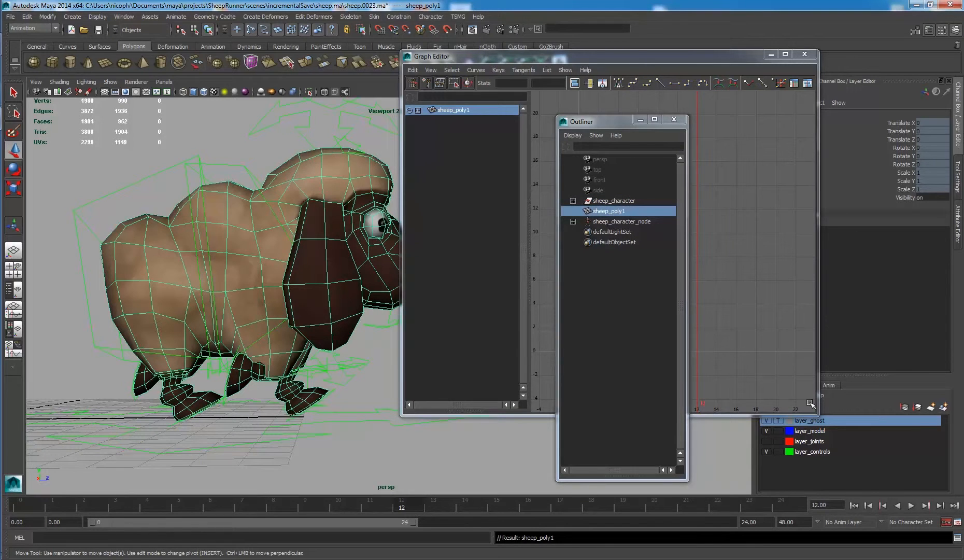
{"action": "right_click", "coordinate": [827, 420]}
{"action": "left_click", "coordinate": [849, 425]}
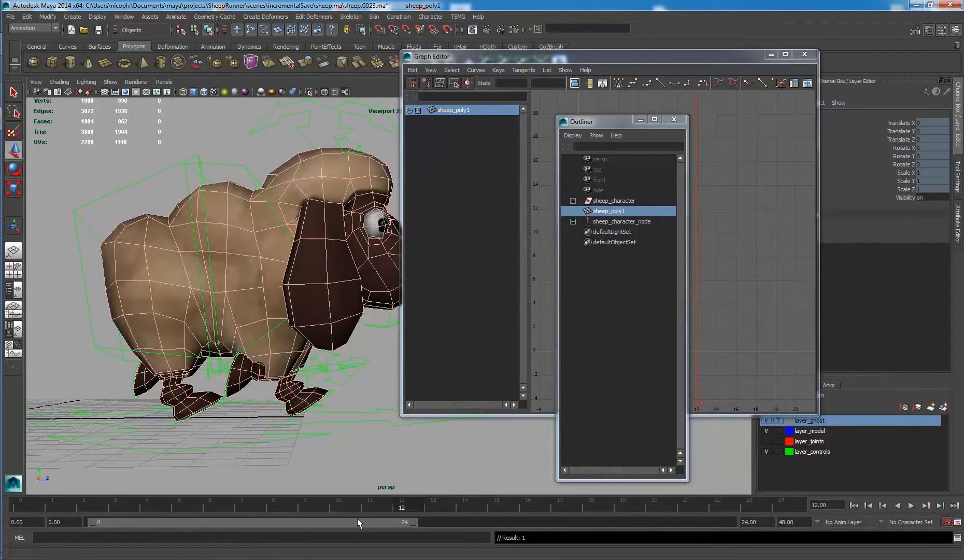
At frame 14, slide the rear right and front left hooves backward together, bringing the front left to Translate Z -0.097.
{"action": "left_click", "coordinate": [471, 505]}
{"action": "scroll", "coordinate": [351, 445], "scroll_direction": "up", "scroll_amount": 4}
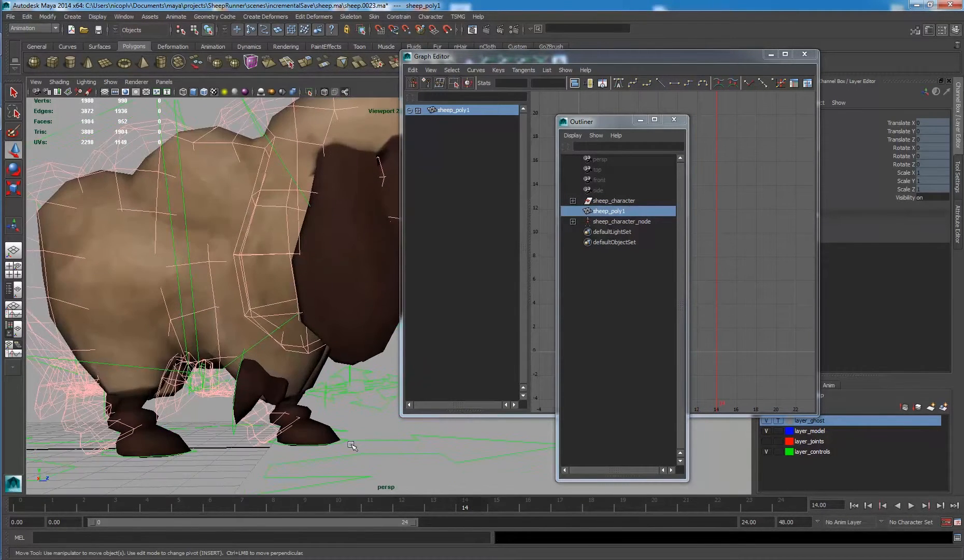
{"action": "left_click", "coordinate": [346, 439]}
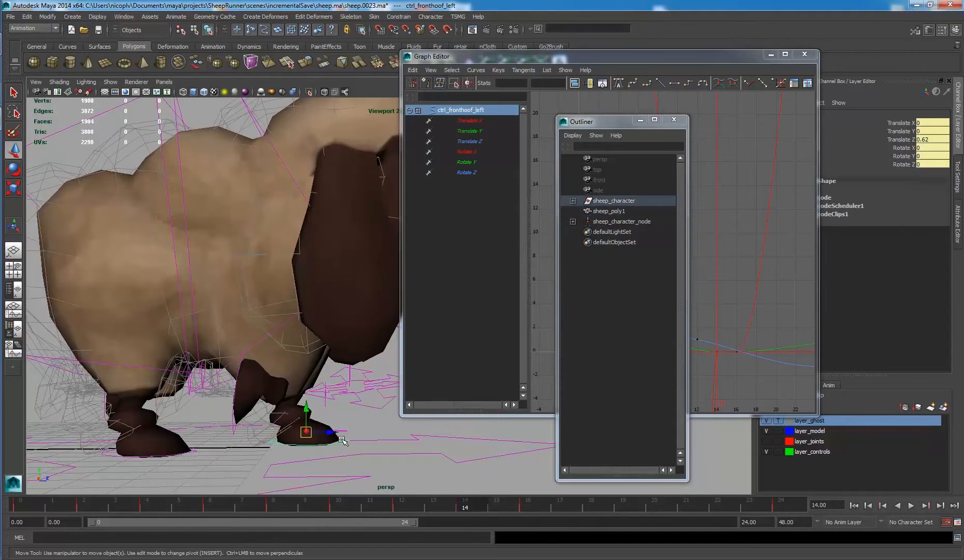
{"action": "left_click", "coordinate": [192, 449], "text": "shift"}
{"action": "left_click", "coordinate": [191, 449]}
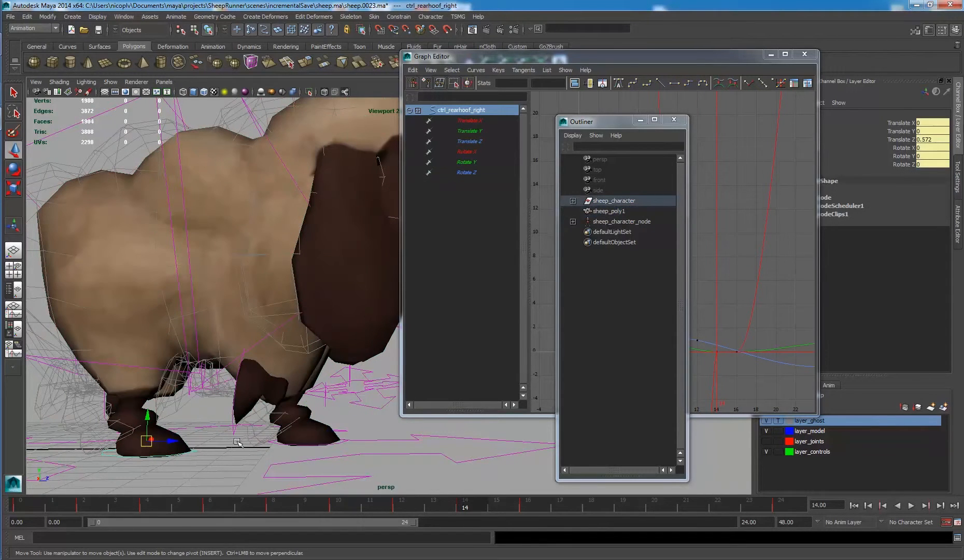
{"action": "left_click", "coordinate": [341, 439], "text": "shift"}
{"action": "mouse_move", "coordinate": [331, 434]}
{"action": "left_mouse_down"}
{"action": "mouse_move", "coordinate": [310, 434]}
{"action": "mouse_move", "coordinate": [311, 409]}
{"action": "mouse_move", "coordinate": [336, 408]}
{"action": "mouse_move", "coordinate": [322, 428]}
{"action": "left_mouse_up"}
{"action": "key", "text": "alt+v"}
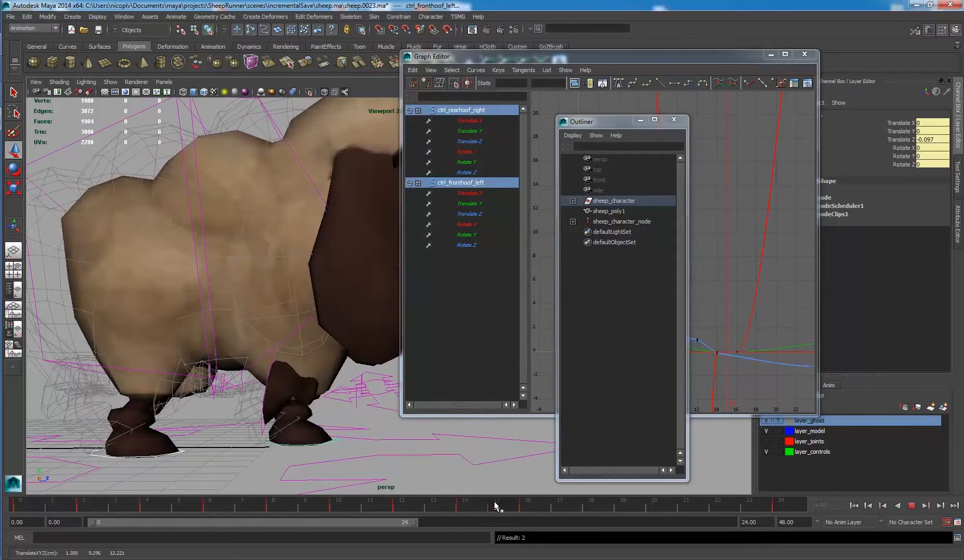
{"action": "key", "text": "alt+v"}
{"action": "left_click", "coordinate": [464, 505]}
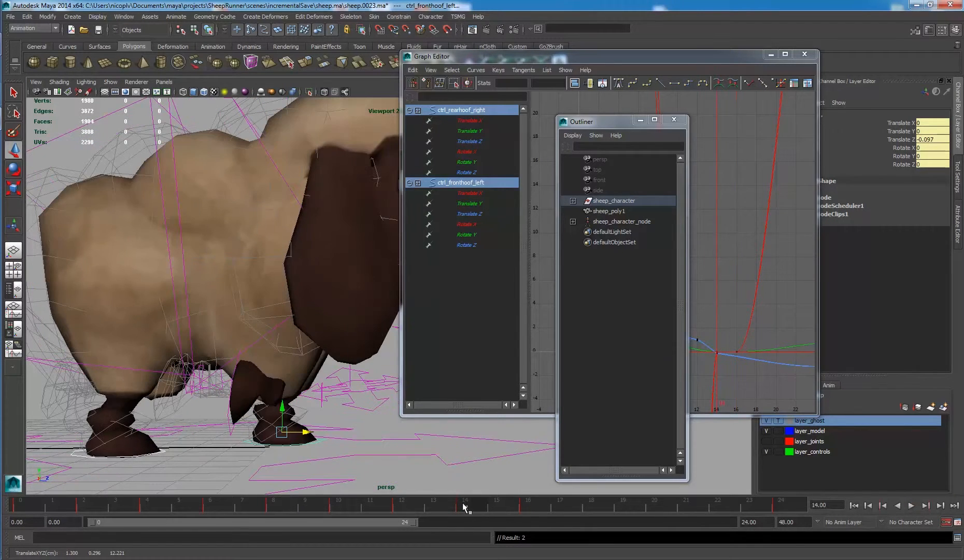
Duplicate the sheep mesh at frame 14 into layer_ghost and delete the frame 12 ghost, sheep_poly1.
{"action": "left_click", "coordinate": [268, 255]}
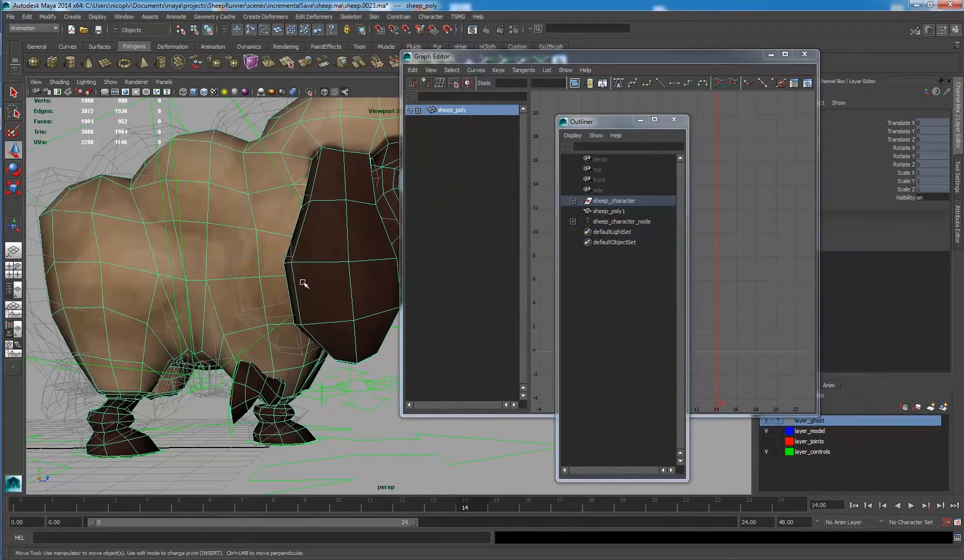
{"action": "key", "text": "ctrl+d"}
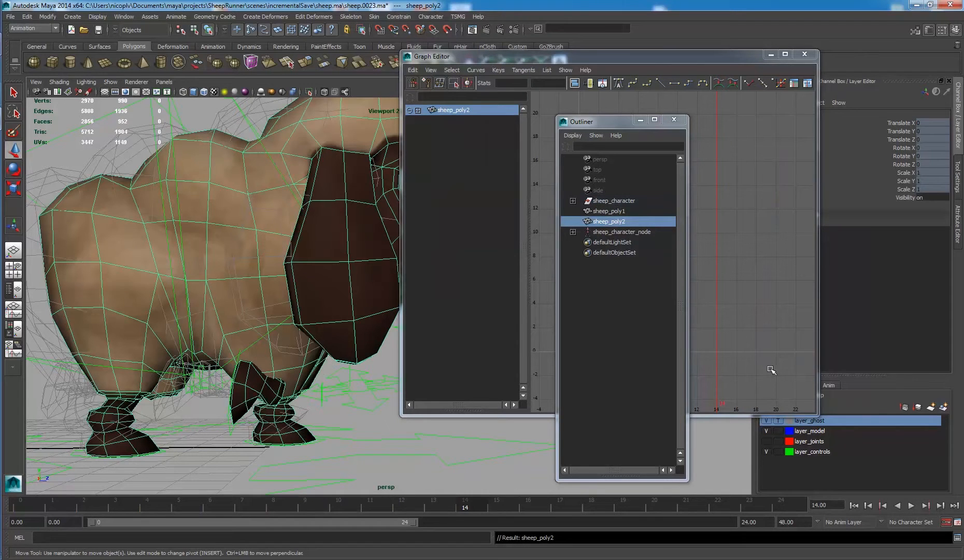
{"action": "right_click", "coordinate": [821, 420]}
{"action": "left_click", "coordinate": [835, 436]}
{"action": "left_click", "coordinate": [626, 211]}
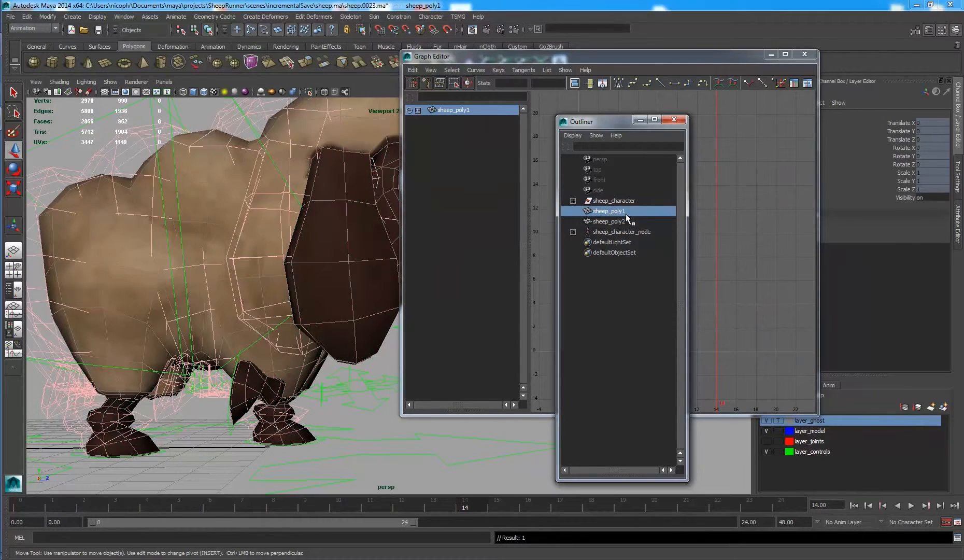
{"action": "key", "text": "Delete"}
At frame 16, slide the front left and rear right hooves further backward and rotate them slightly.
{"action": "left_click", "coordinate": [532, 507]}
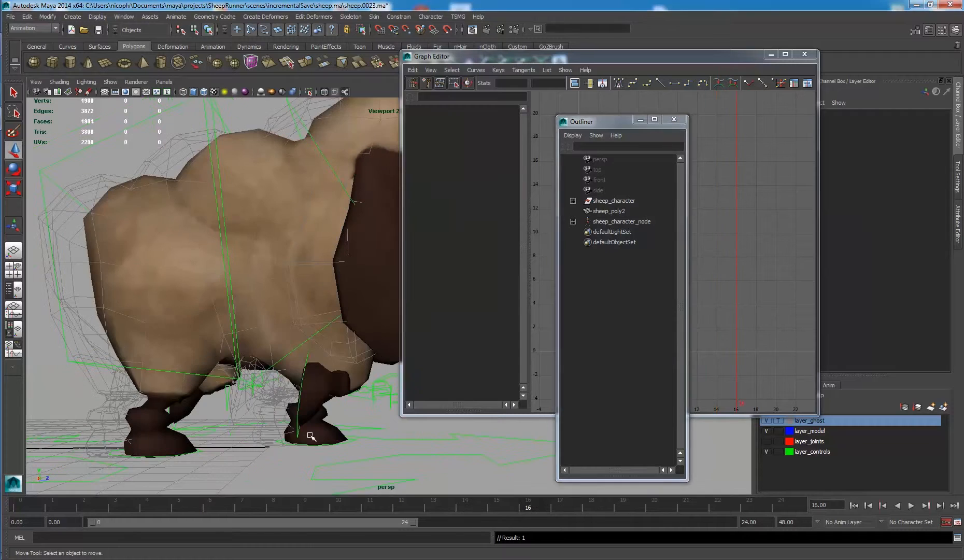
{"action": "left_click", "coordinate": [353, 434]}
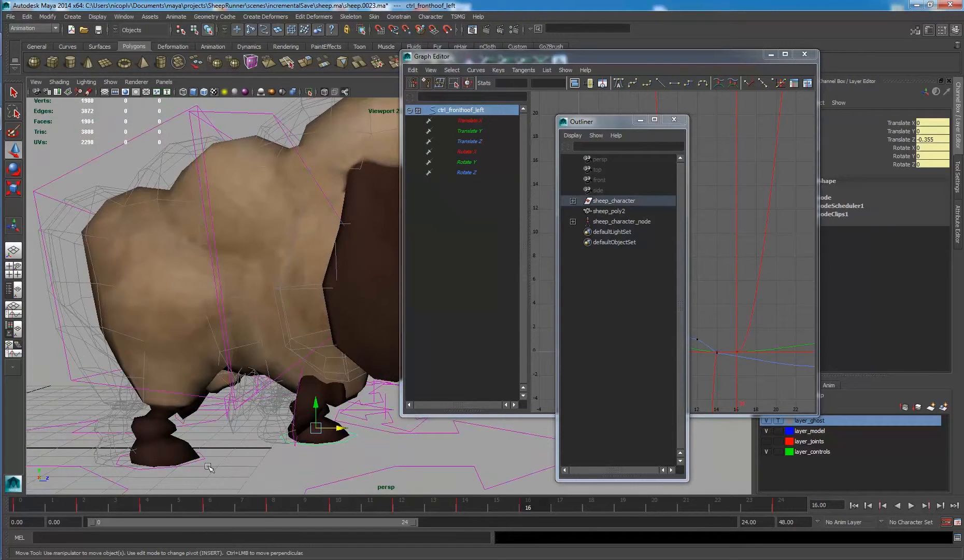
{"action": "left_click", "coordinate": [203, 459], "text": "shift"}
{"action": "left_click_drag", "start_coordinate": [182, 448], "coordinate": [204, 410]}
{"action": "key", "text": "e"}
{"action": "key", "text": "w"}
Nudge the front right and rear left hooves forward at frame 16, bringing the rear left to Translate Z -0.125.
{"action": "left_click", "coordinate": [296, 424]}
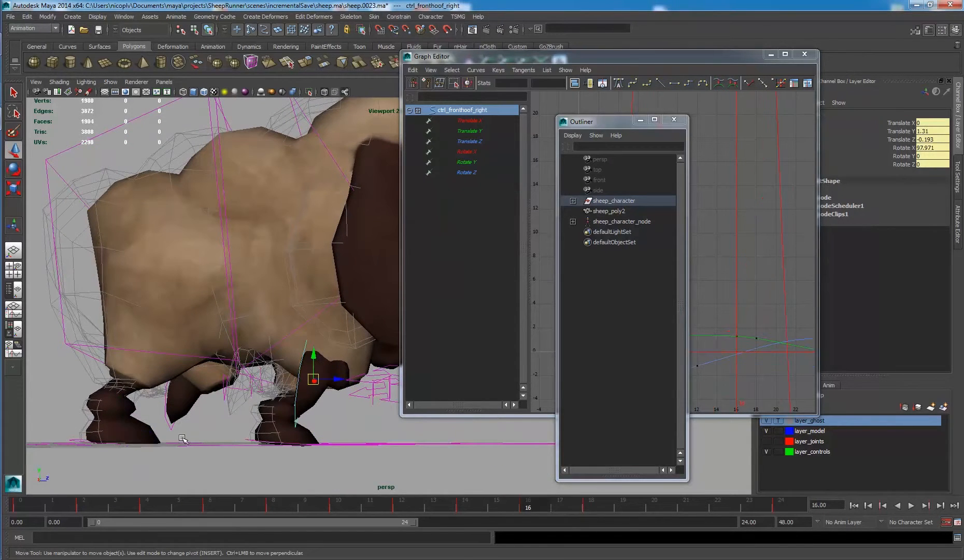
{"action": "left_click", "coordinate": [171, 428], "text": "shift"}
{"action": "mouse_move", "coordinate": [212, 388]}
{"action": "left_mouse_down"}
{"action": "mouse_move", "coordinate": [190, 363]}
{"action": "mouse_move", "coordinate": [212, 388]}
{"action": "left_mouse_up"}
{"action": "left_click", "coordinate": [465, 325]}
{"action": "left_click", "coordinate": [584, 433]}
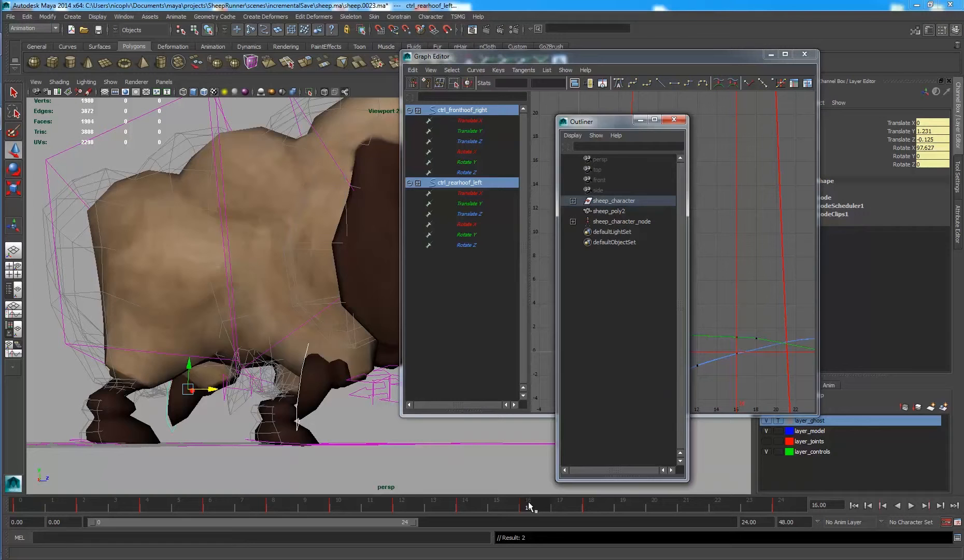
{"action": "mouse_move", "coordinate": [534, 502]}
{"action": "left_mouse_down"}
{"action": "mouse_move", "coordinate": [601, 507]}
{"action": "mouse_move", "coordinate": [532, 509]}
{"action": "left_mouse_up"}
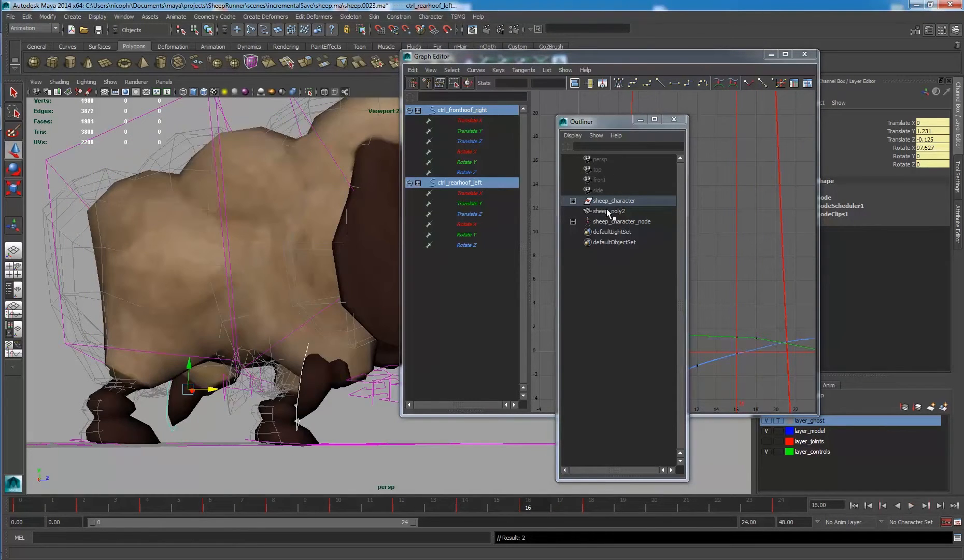
Duplicate the sheep mesh at frame 16 into layer_ghost and delete the frame 14 ghost, sheep_poly2.
{"action": "left_click", "coordinate": [181, 266]}
{"action": "key", "text": "ctrl+d"}
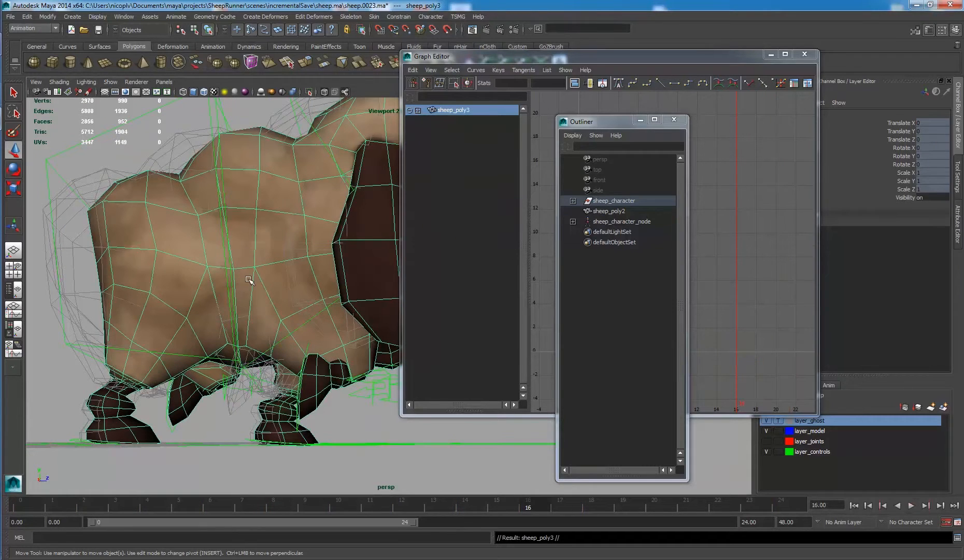
{"action": "right_click", "coordinate": [836, 425]}
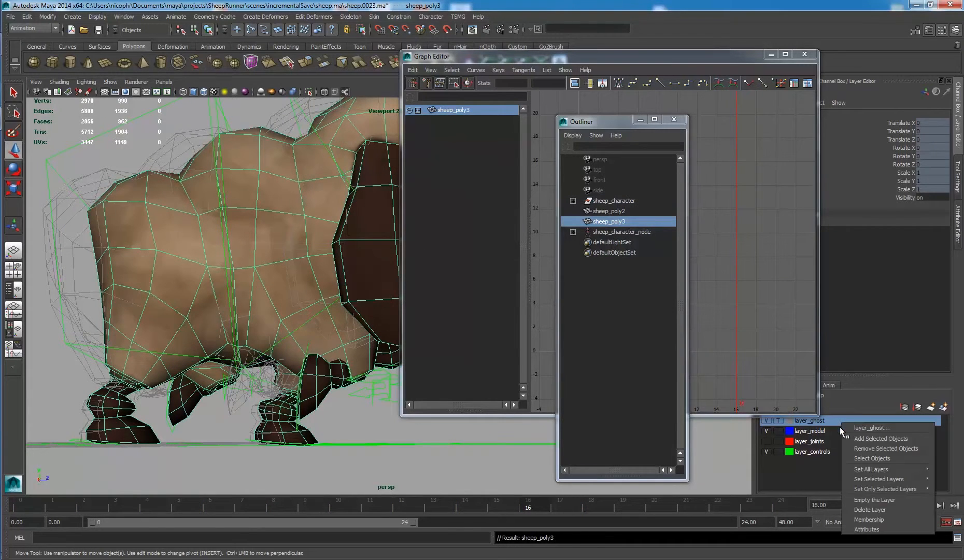
{"action": "left_click", "coordinate": [902, 439]}
{"action": "left_click", "coordinate": [619, 211]}
{"action": "key", "text": "Delete"}
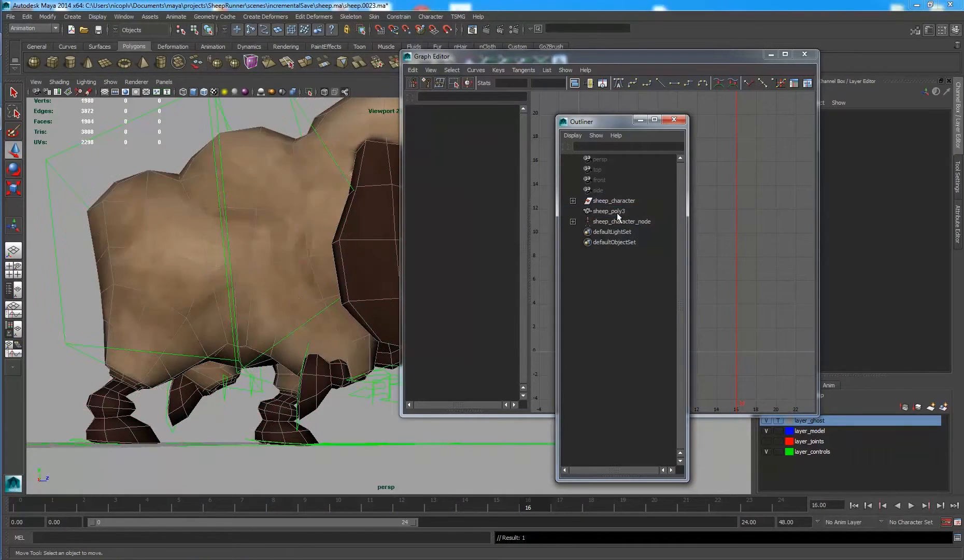
At frame 18, swing the front left and rear right hooves up and back, setting the rear right to Translate Z -1.983 and Rotate X 58.719.
{"action": "left_click", "coordinate": [605, 505]}
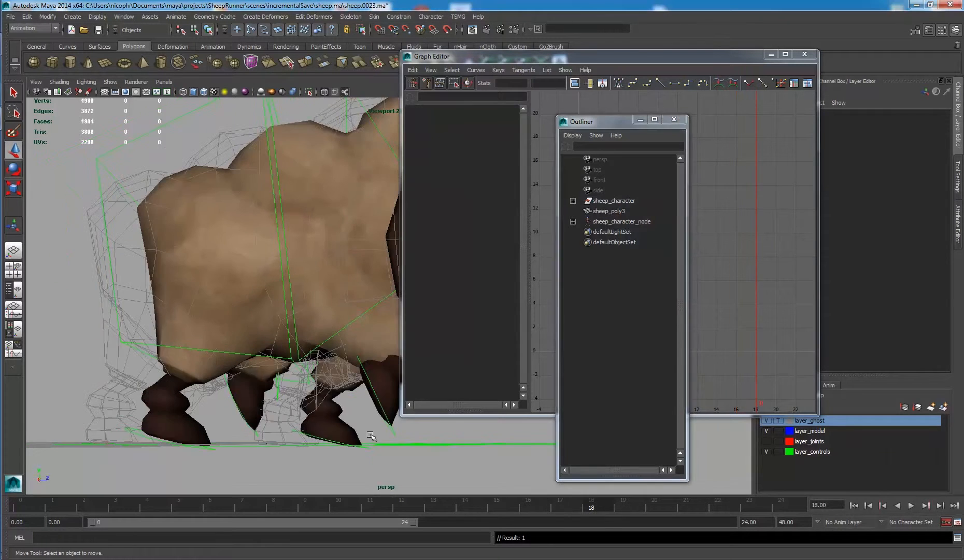
{"action": "left_click", "coordinate": [361, 449]}
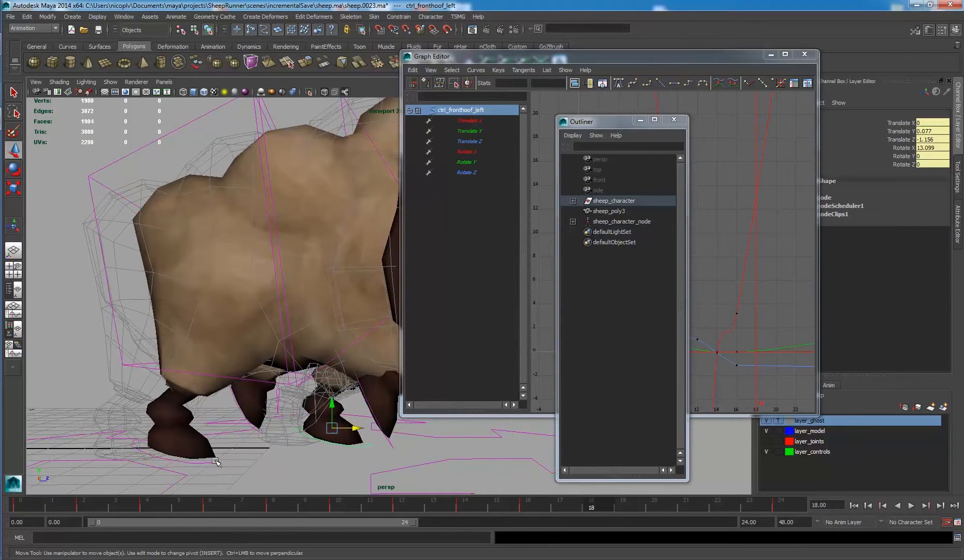
{"action": "left_click", "coordinate": [216, 460], "text": "shift"}
{"action": "key", "text": "e"}
{"action": "left_click_drag", "start_coordinate": [193, 420], "coordinate": [143, 399]}
{"action": "key", "text": "w"}
{"action": "key", "text": "e"}
{"action": "key", "text": "w"}
{"action": "key", "text": "s"}
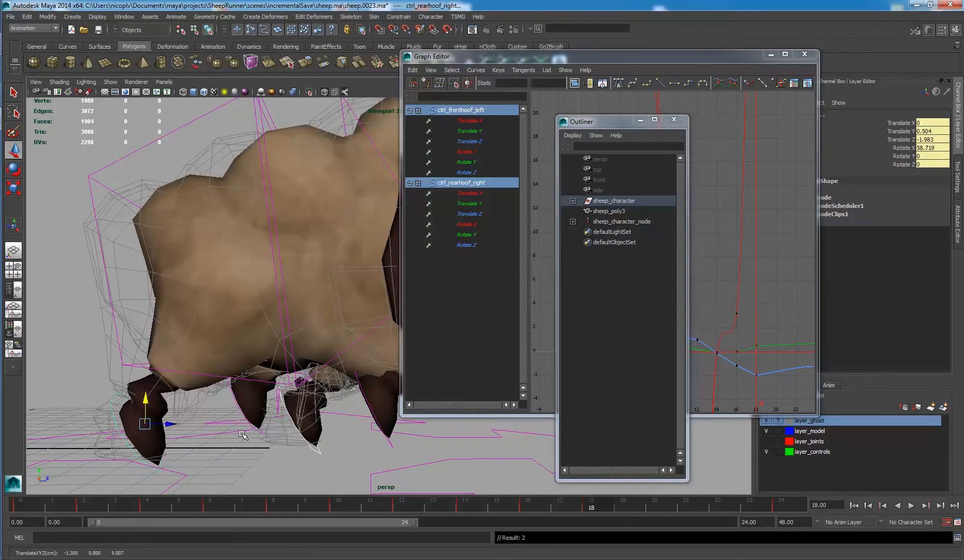
At frame 18, nudge the front right and rear left hooves forward, bringing the rear left to Translate Z 0.325.
{"action": "mouse_move", "coordinate": [242, 433]}
{"action": "left_mouse_down", "text": "alt"}
{"action": "mouse_move", "coordinate": [250, 418]}
{"action": "mouse_move", "coordinate": [250, 427]}
{"action": "left_mouse_up", "text": "alt"}
{"action": "left_click", "coordinate": [254, 432]}
{"action": "middle_click_drag", "start_coordinate": [366, 427], "coordinate": [307, 436], "text": "alt"}
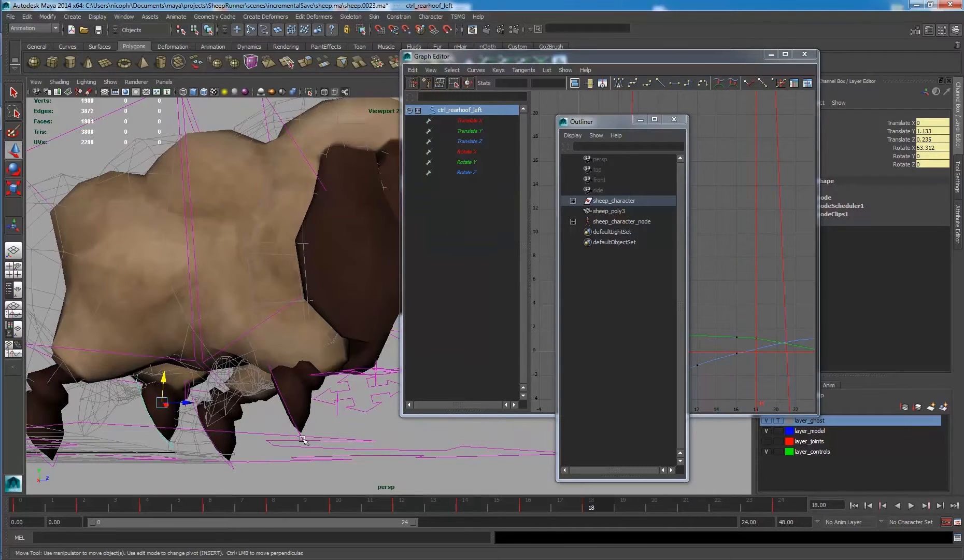
{"action": "left_click", "coordinate": [302, 439], "text": "shift"}
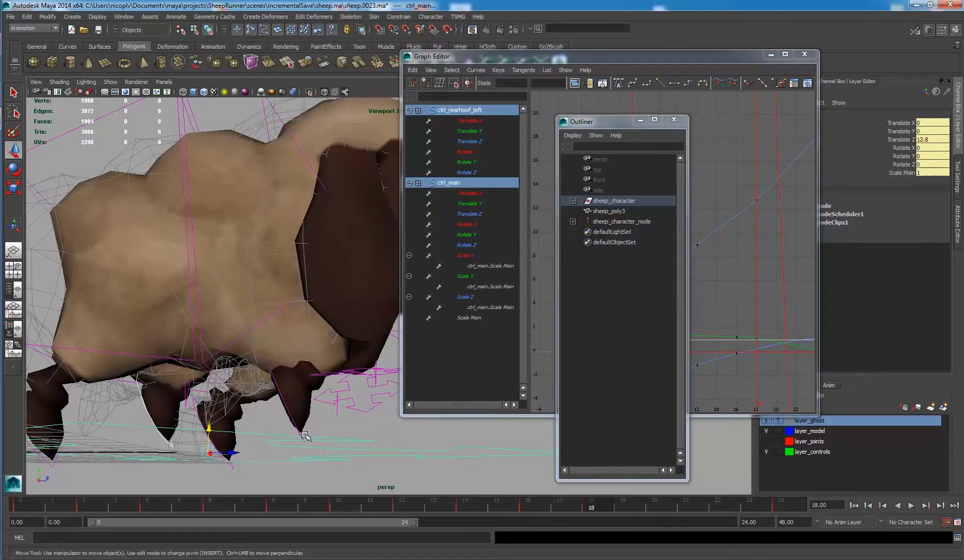
{"action": "left_click_drag", "start_coordinate": [308, 433], "coordinate": [299, 426], "text": "alt"}
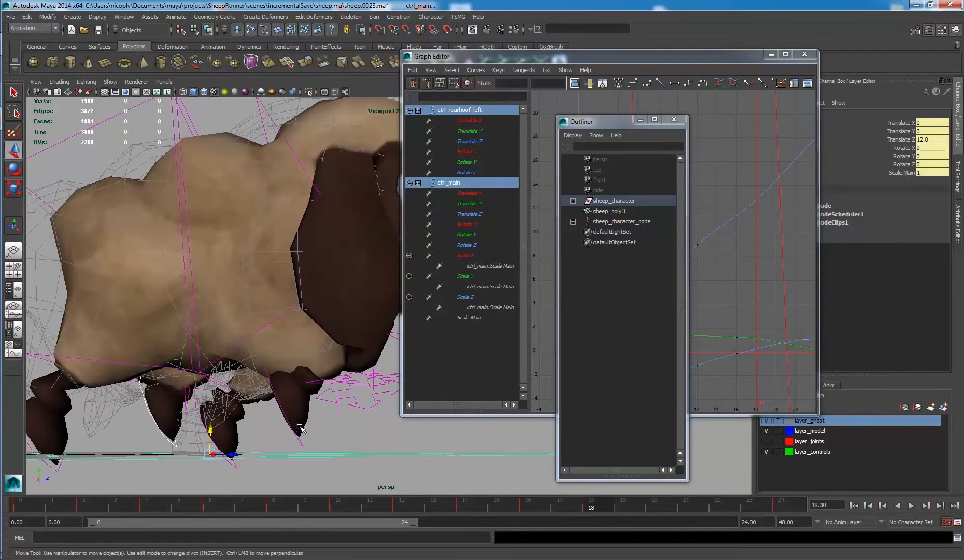
{"action": "left_click", "coordinate": [300, 444]}
{"action": "left_click", "coordinate": [173, 446], "text": "shift"}
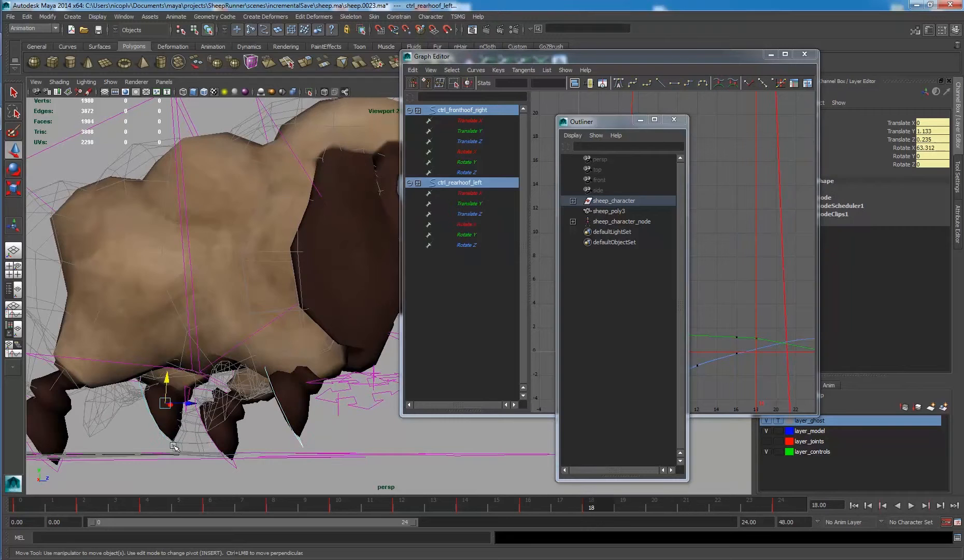
{"action": "key", "text": "e"}
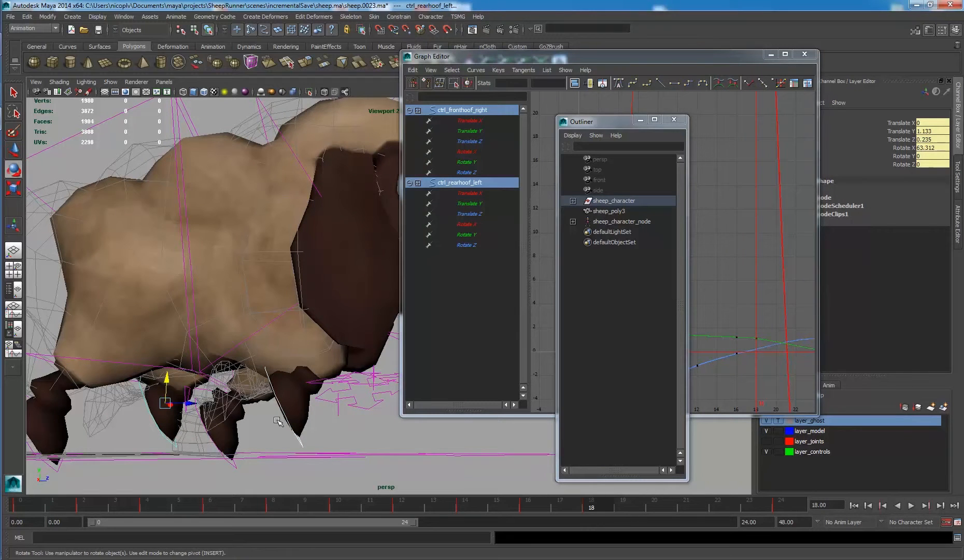
{"action": "key", "text": "w"}
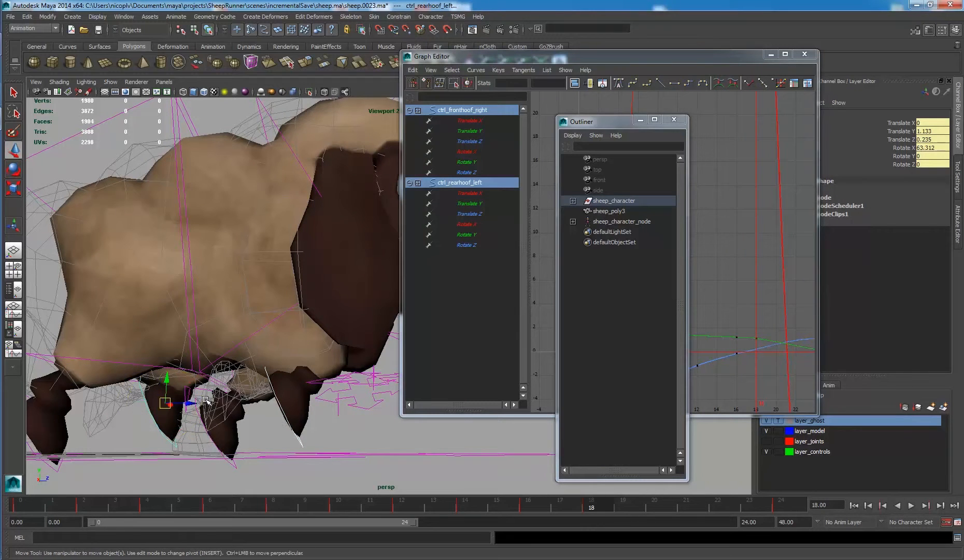
{"action": "left_click_drag", "start_coordinate": [188, 404], "coordinate": [194, 405]}
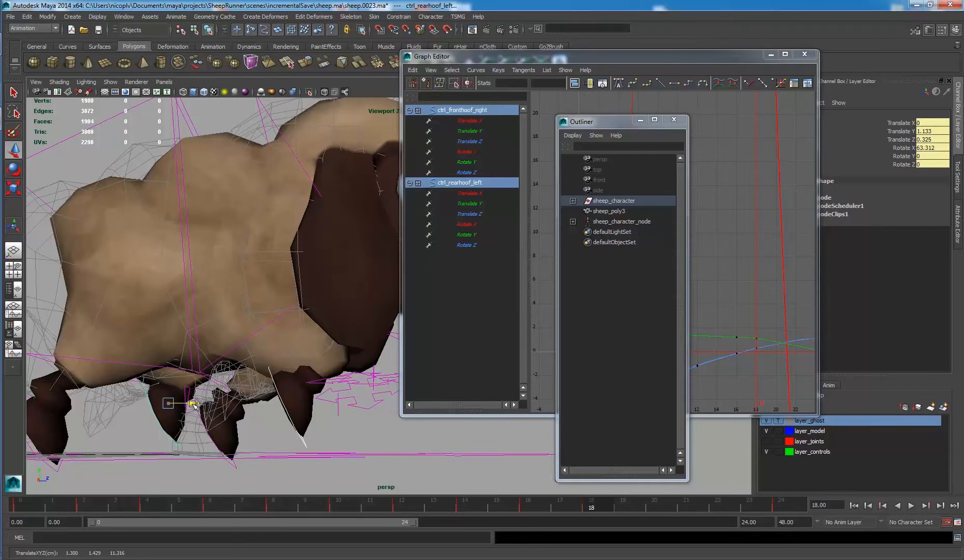
Key Translate Y, Translate Z and Rotate X on all four hoof controls at frame 18.
{"action": "left_click", "coordinate": [237, 466], "text": "shift"}
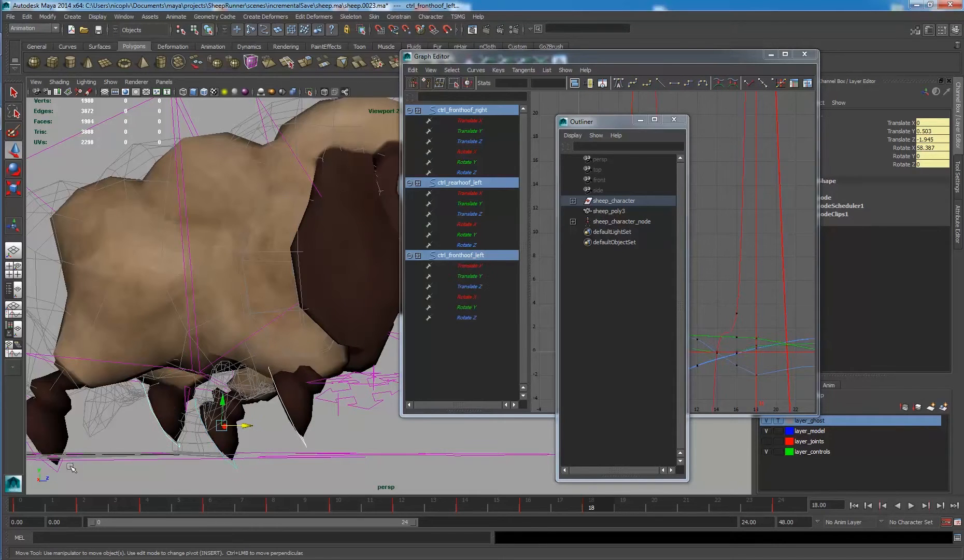
{"action": "left_click", "coordinate": [57, 470], "text": "shift"}
{"action": "left_click_drag", "start_coordinate": [907, 130], "coordinate": [907, 150]}
{"action": "right_click", "coordinate": [908, 150]}
{"action": "left_click", "coordinate": [900, 159]}
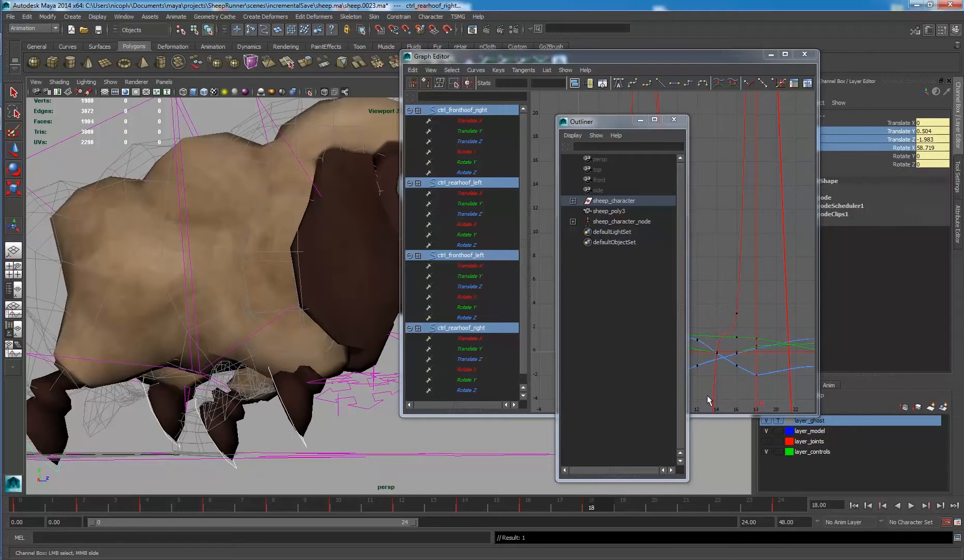
At frame 20, move and rotate the front right and rear left hooves forward, setting the front right to Translate Z 1.062 and Rotate X 20.886, and key them.
{"action": "left_click", "coordinate": [662, 503]}
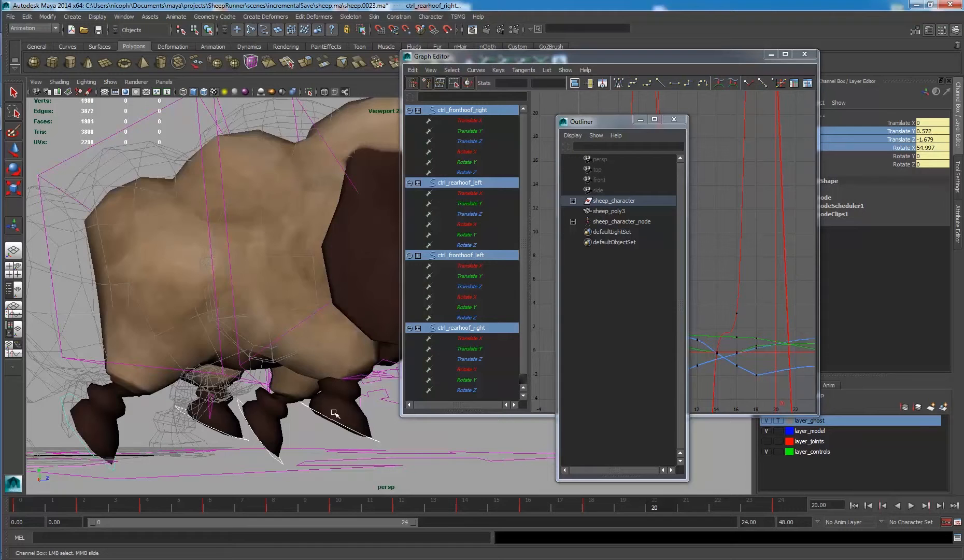
{"action": "key", "text": "w"}
{"action": "left_click_drag", "start_coordinate": [302, 400], "coordinate": [309, 393], "text": "alt"}
{"action": "left_click", "coordinate": [242, 439]}
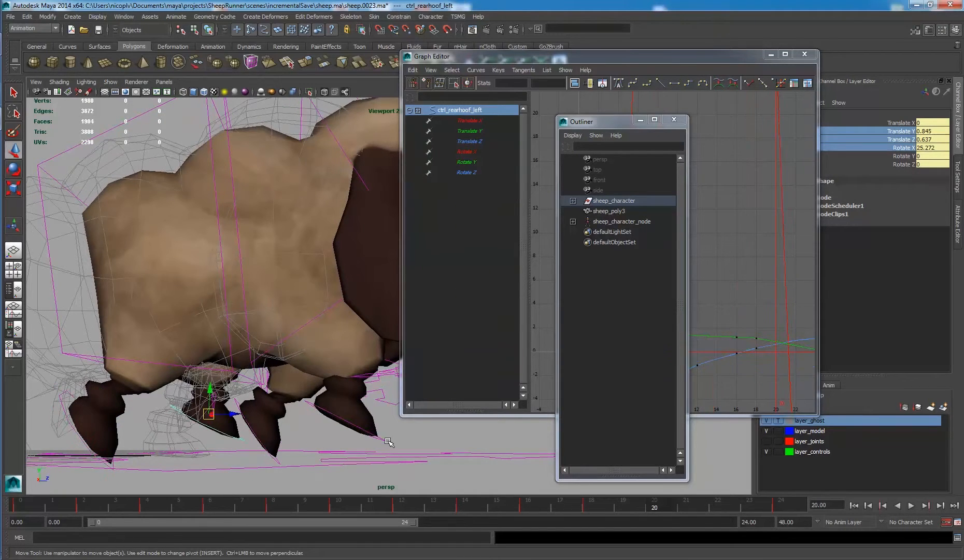
{"action": "left_click", "coordinate": [389, 440], "text": "shift"}
{"action": "left_click_drag", "start_coordinate": [371, 415], "coordinate": [388, 409]}
{"action": "key", "text": "e"}
{"action": "left_click_drag", "start_coordinate": [337, 390], "coordinate": [362, 382]}
{"action": "key", "text": "w"}
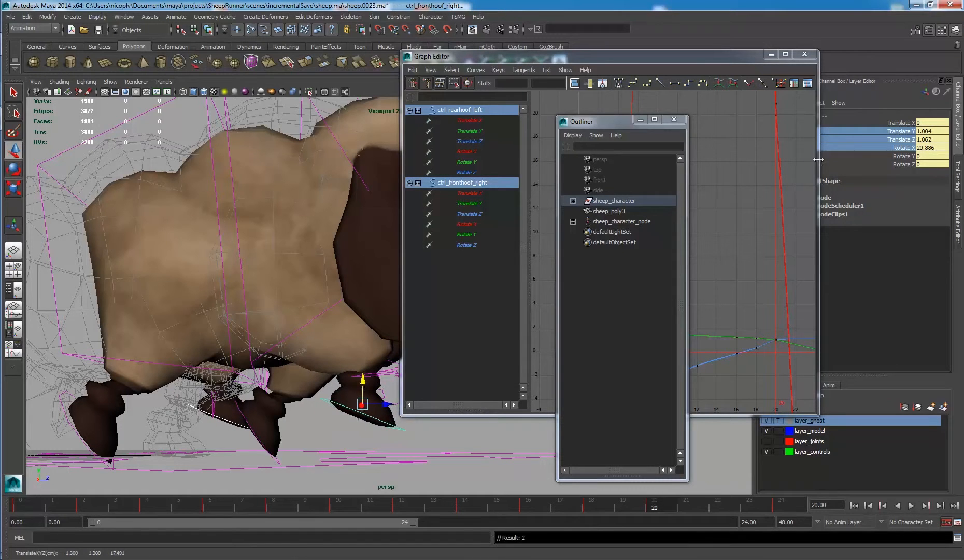
{"action": "right_click", "coordinate": [898, 153]}
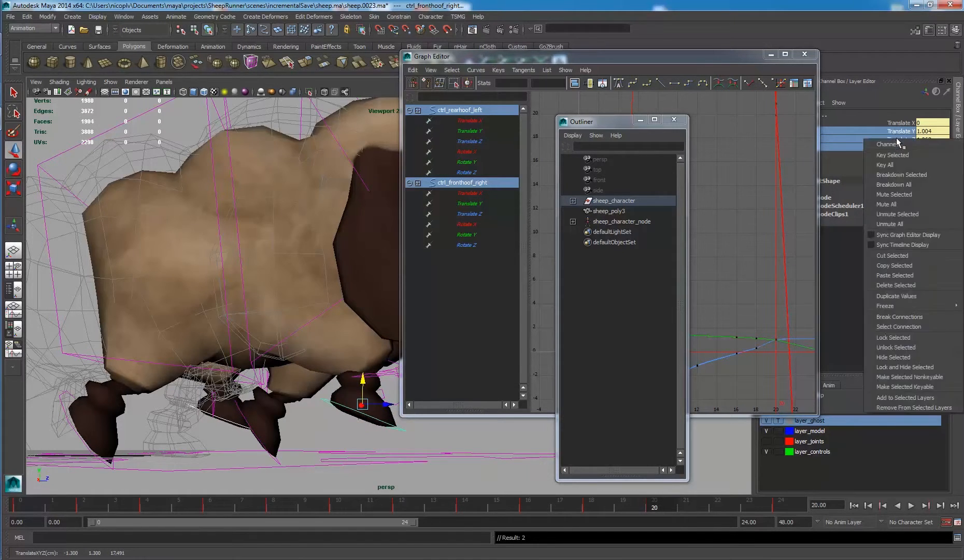
{"action": "left_click", "coordinate": [850, 146]}
At frame 20, swing the front left and rear right hooves back, setting the front left to Translate Z -2.045 and Rotate X 101.897, and key them.
{"action": "left_click", "coordinate": [277, 458]}
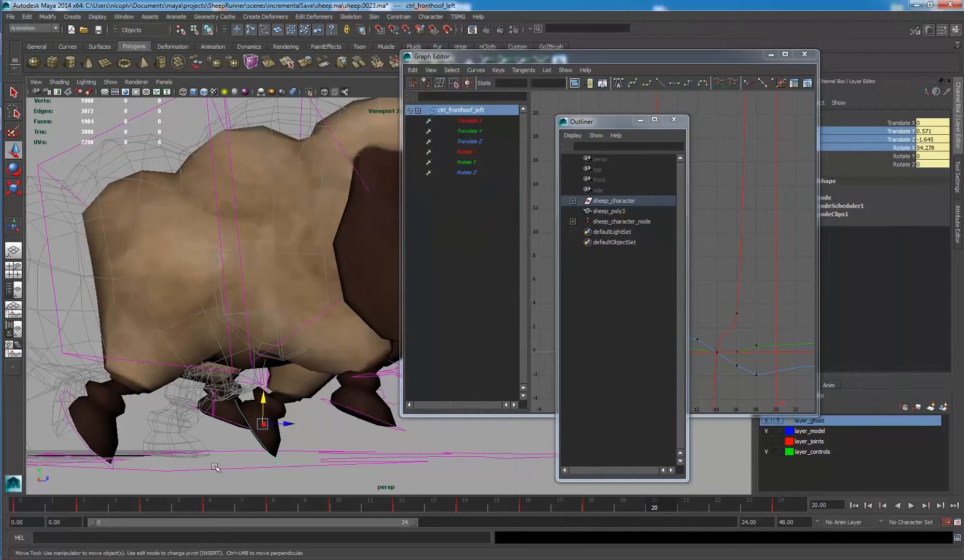
{"action": "left_click", "coordinate": [151, 461], "text": "shift"}
{"action": "left_click", "coordinate": [108, 463]}
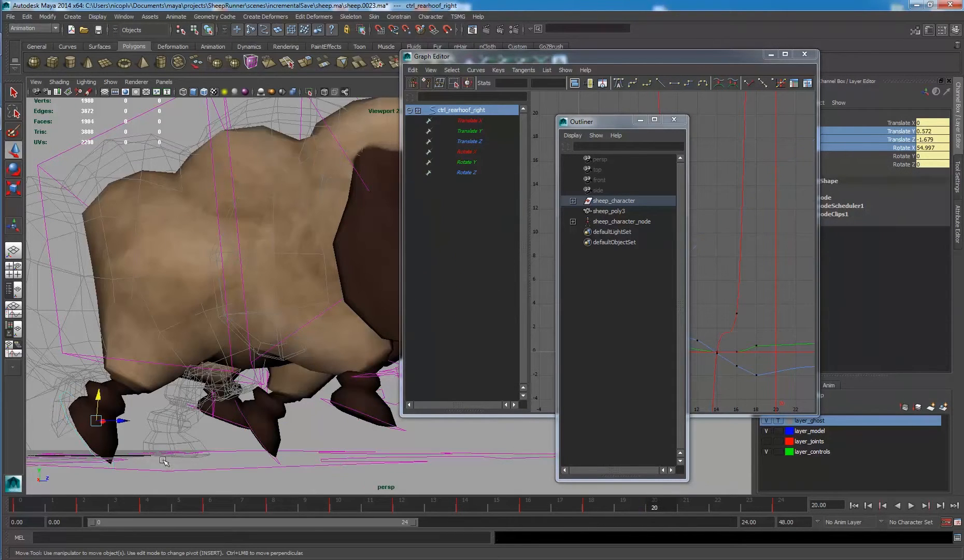
{"action": "left_click", "coordinate": [278, 459], "text": "shift"}
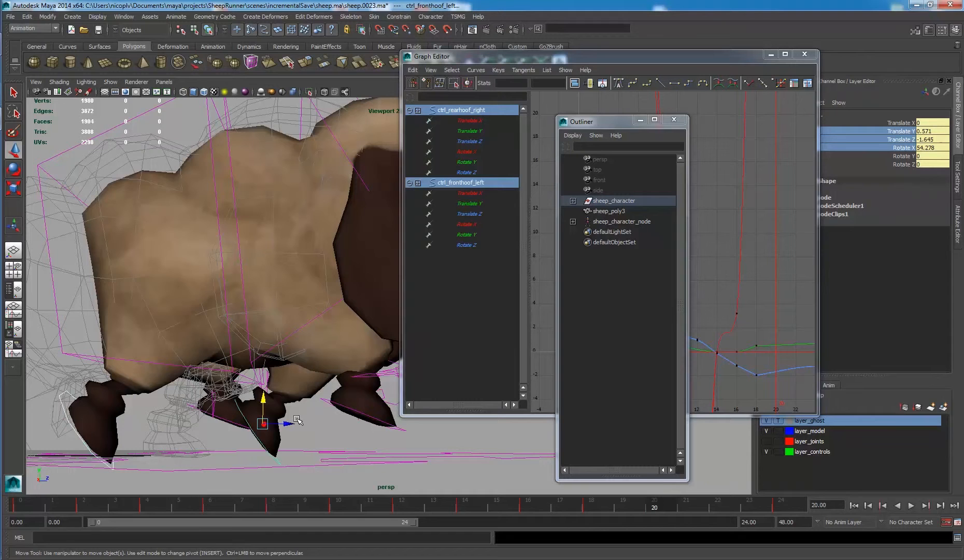
{"action": "key", "text": "e"}
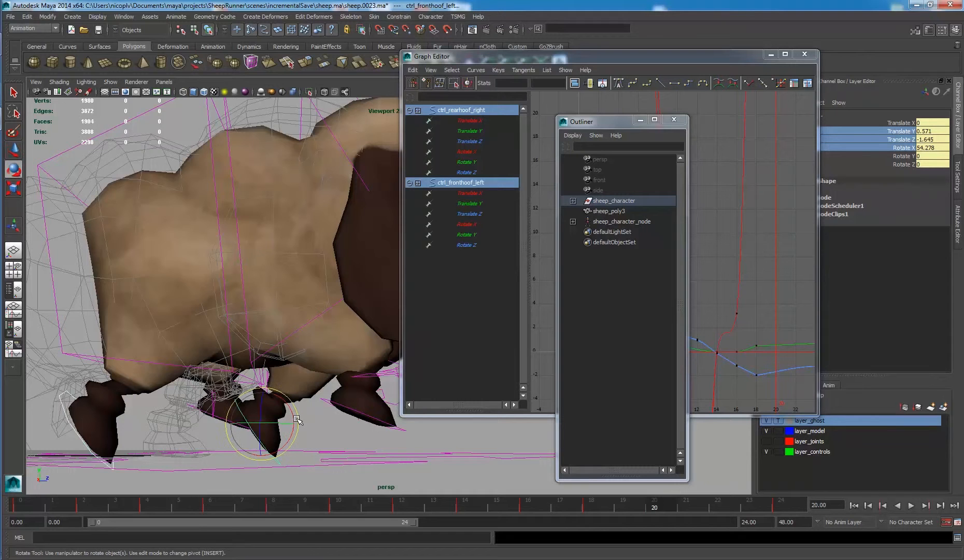
{"action": "left_click_drag", "start_coordinate": [247, 429], "coordinate": [272, 426]}
{"action": "key", "text": "w"}
{"action": "key", "text": "e"}
{"action": "key", "text": "w"}
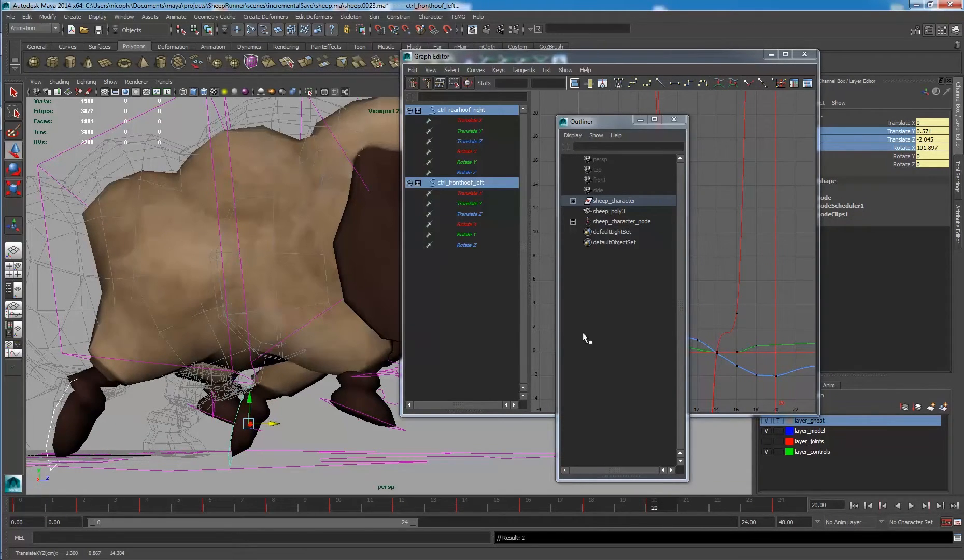
{"action": "right_click", "coordinate": [903, 150]}
{"action": "left_click", "coordinate": [881, 139]}
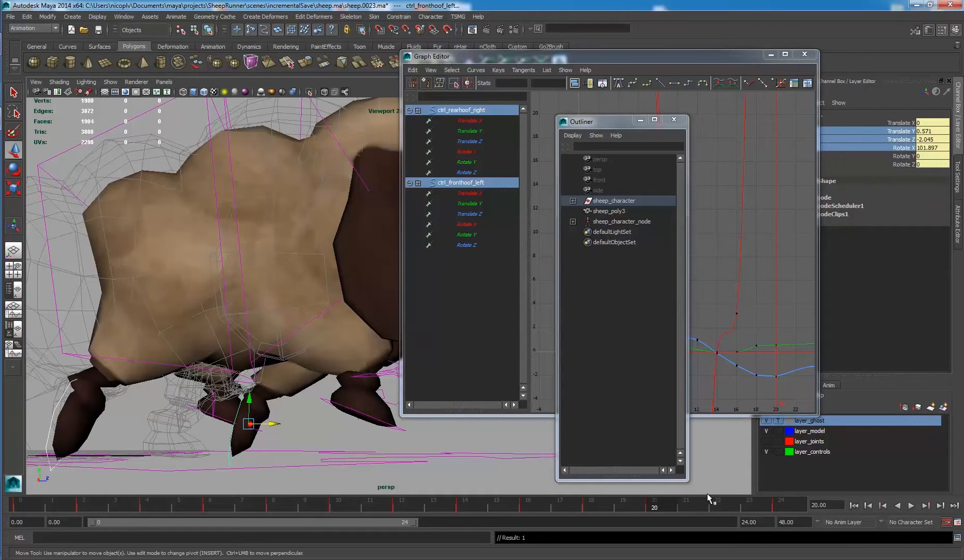
At frame 22, raise the front left and rear right hooves, setting the front left to Translate Y 1.327 and Rotate X 105.906, and key them.
{"action": "left_click", "coordinate": [717, 503]}
{"action": "middle_click_drag", "start_coordinate": [320, 414], "coordinate": [274, 409], "text": "alt"}
{"action": "left_click_drag", "start_coordinate": [273, 409], "coordinate": [289, 397], "text": "alt"}
{"action": "key", "text": "e"}
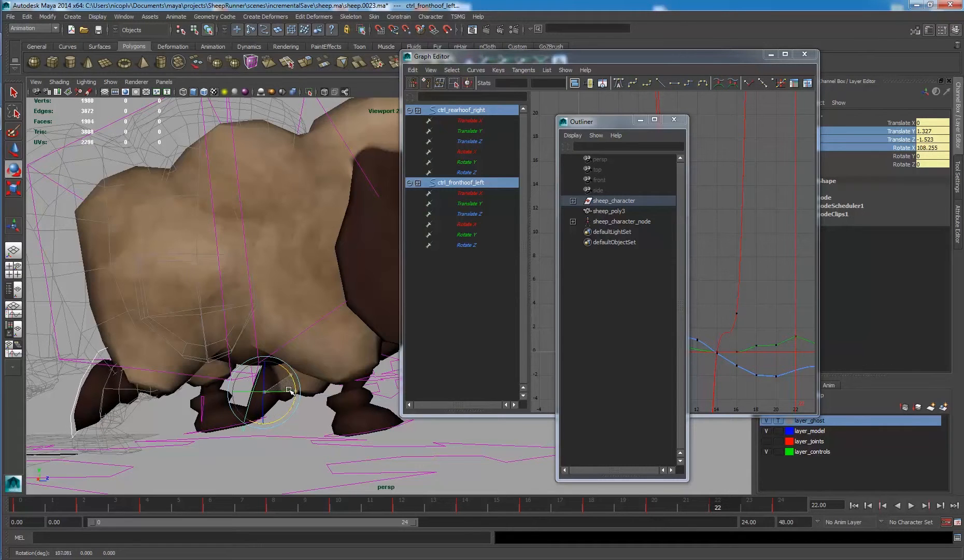
{"action": "right_click", "coordinate": [866, 149]}
{"action": "left_click", "coordinate": [893, 154]}
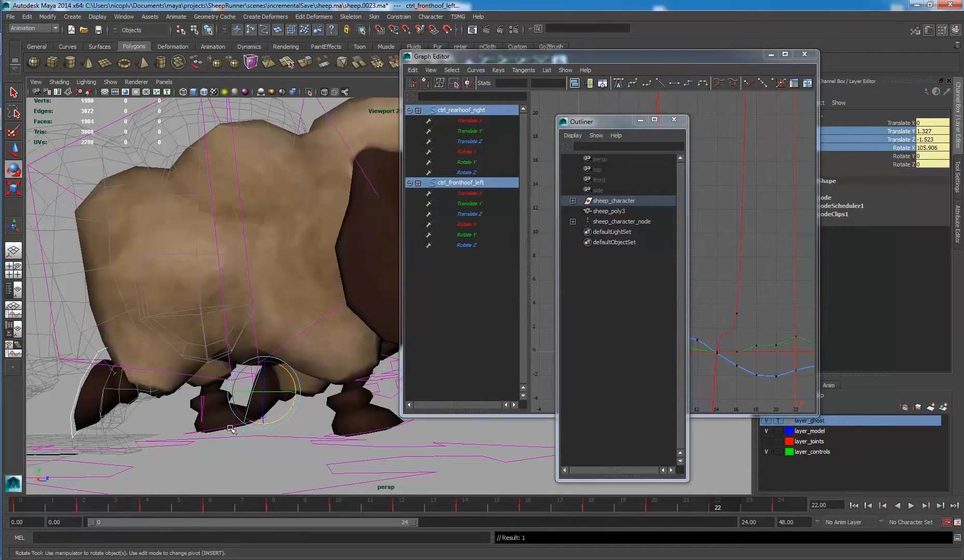
At frame 22, lower the front right and rear left hooves and move them forward, setting the front right to Translate Y 0.536, Translate Z 1.211, and key them.
{"action": "left_click", "coordinate": [190, 433]}
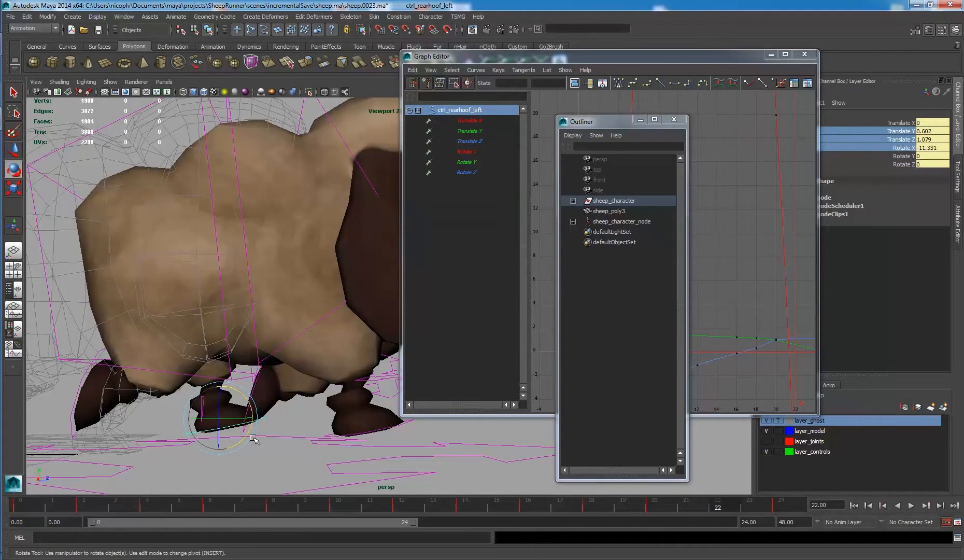
{"action": "left_click", "coordinate": [411, 424], "text": "shift"}
{"action": "key", "text": "w"}
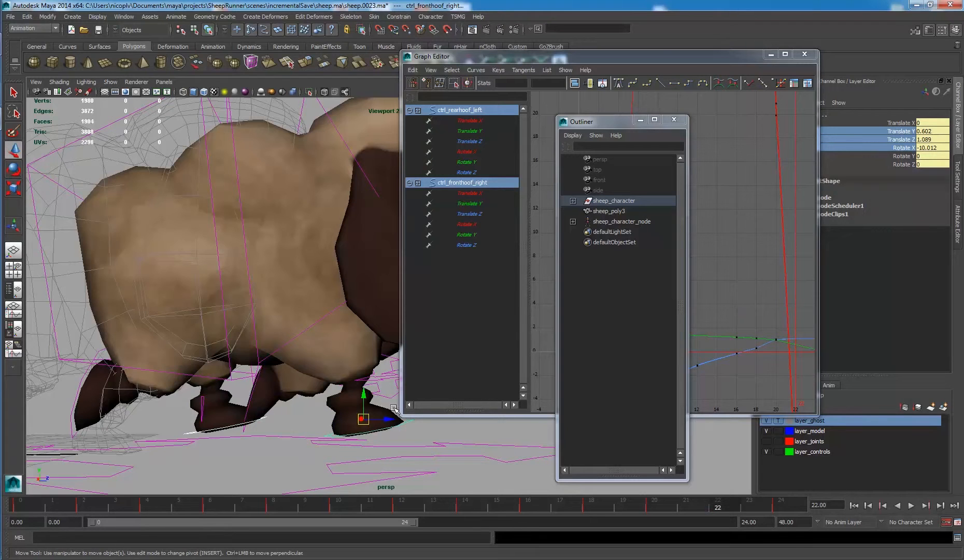
{"action": "left_click_drag", "start_coordinate": [388, 418], "coordinate": [370, 398]}
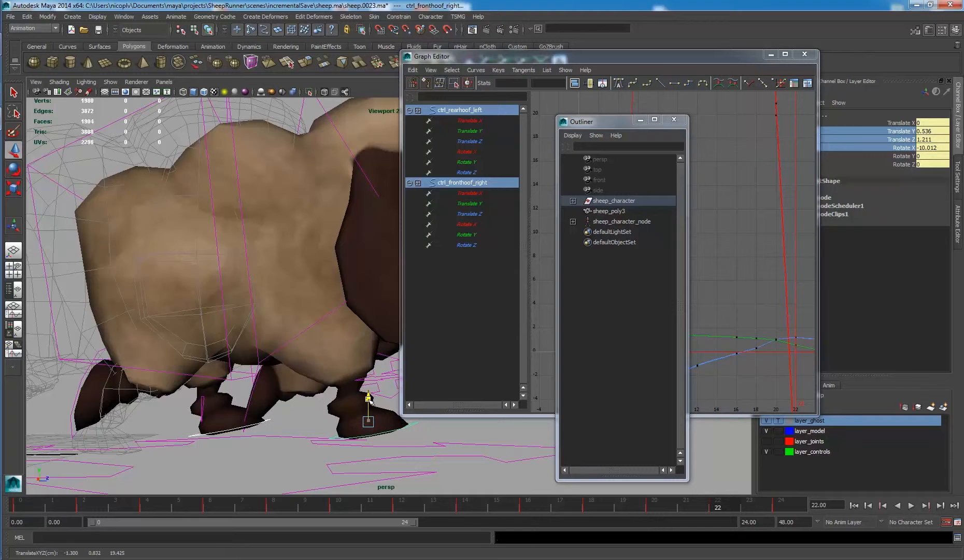
{"action": "right_click", "coordinate": [882, 129]}
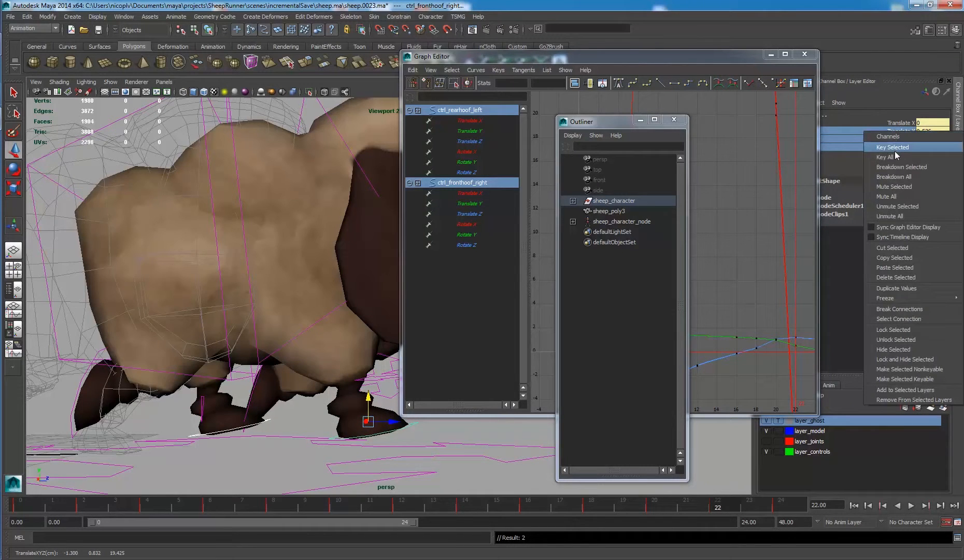
{"action": "left_click", "coordinate": [892, 147]}
Play the animation briefly up to frame 24 and delete the ghost mesh sheep_poly3.
{"action": "key", "text": "alt+v"}
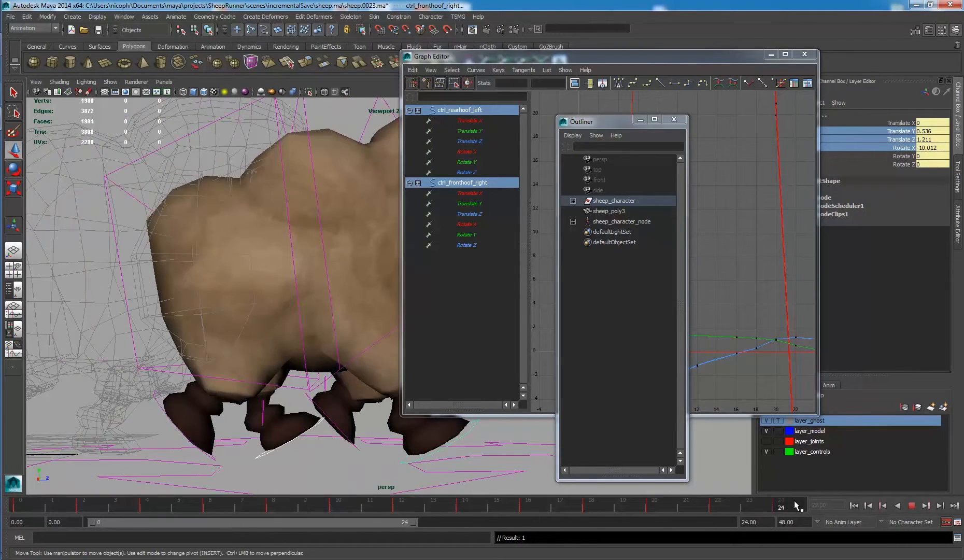
{"action": "key", "text": "alt+v"}
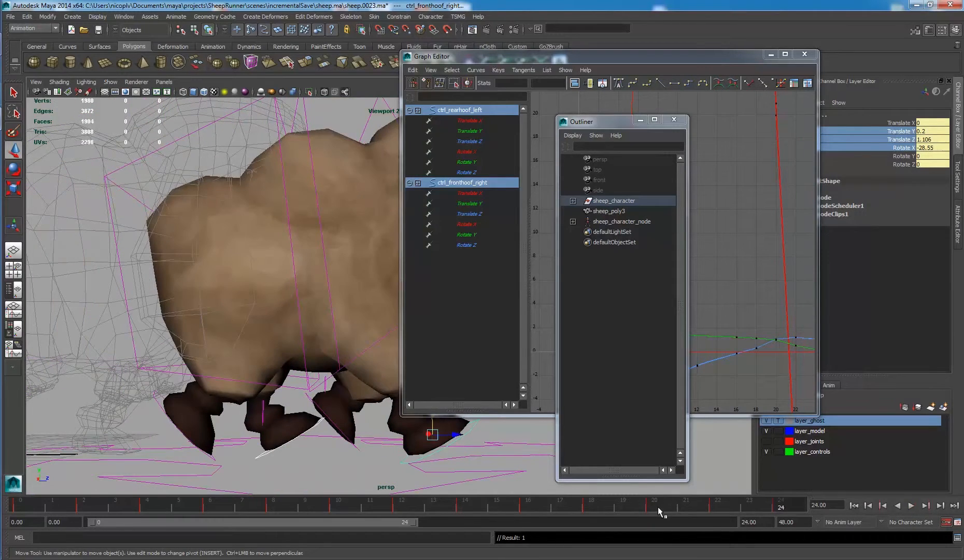
{"action": "left_click_drag", "start_coordinate": [210, 443], "coordinate": [230, 374], "text": "alt"}
{"action": "left_click", "coordinate": [600, 211]}
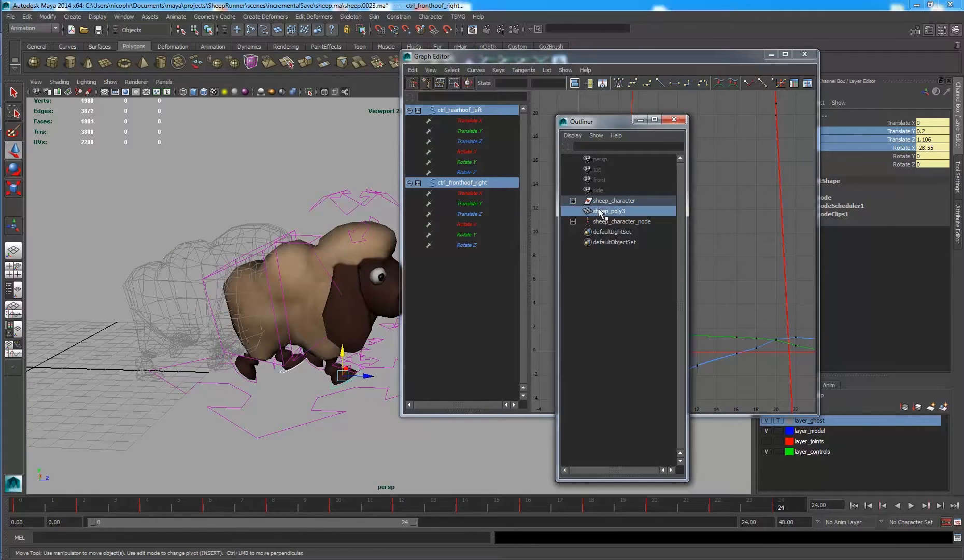
{"action": "key", "text": "Delete"}
Return to frame 0 and make sheep_character_node the current character set.
{"action": "left_click", "coordinate": [29, 502]}
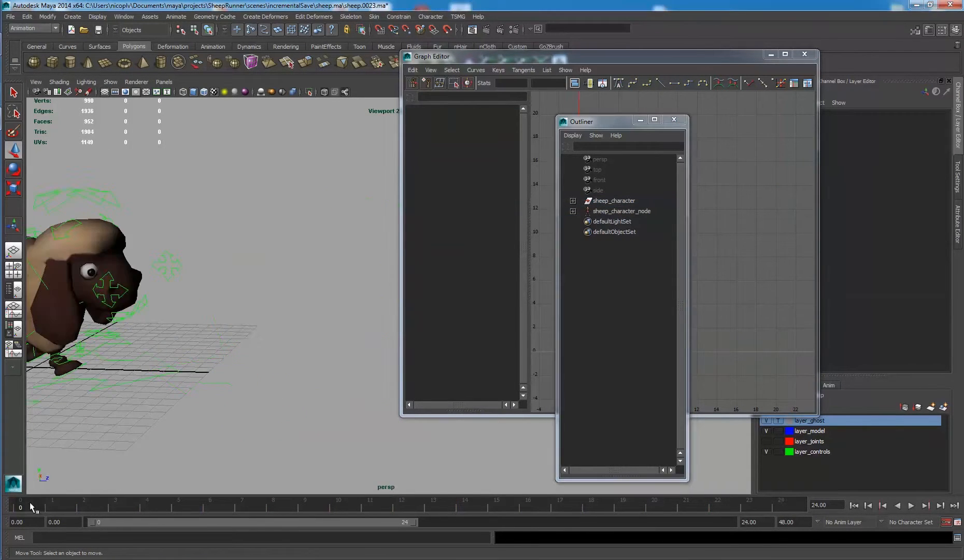
{"action": "right_click_drag", "start_coordinate": [225, 422], "coordinate": [174, 380], "text": "alt"}
{"action": "middle_click_drag", "start_coordinate": [174, 381], "coordinate": [214, 373], "text": "alt"}
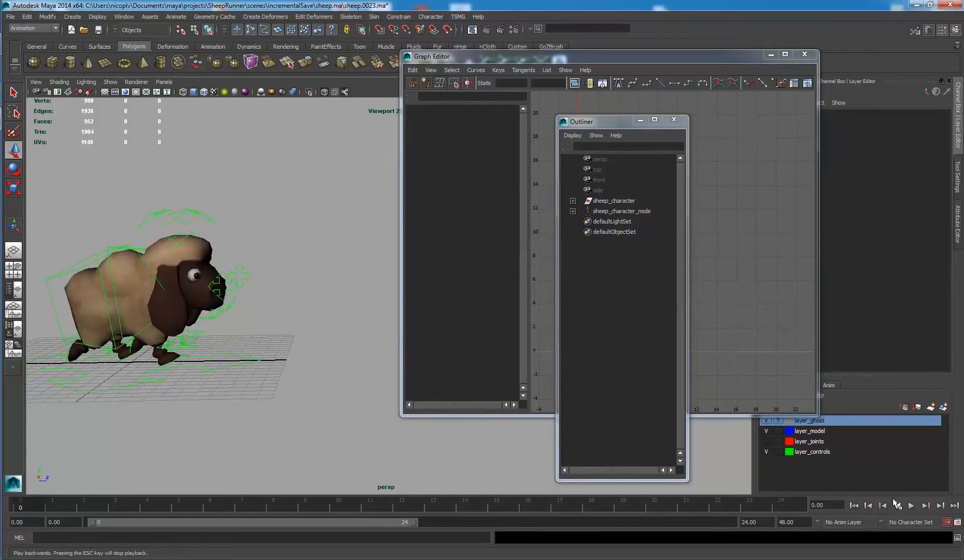
{"action": "left_click", "coordinate": [920, 520]}
{"action": "left_click", "coordinate": [920, 537]}
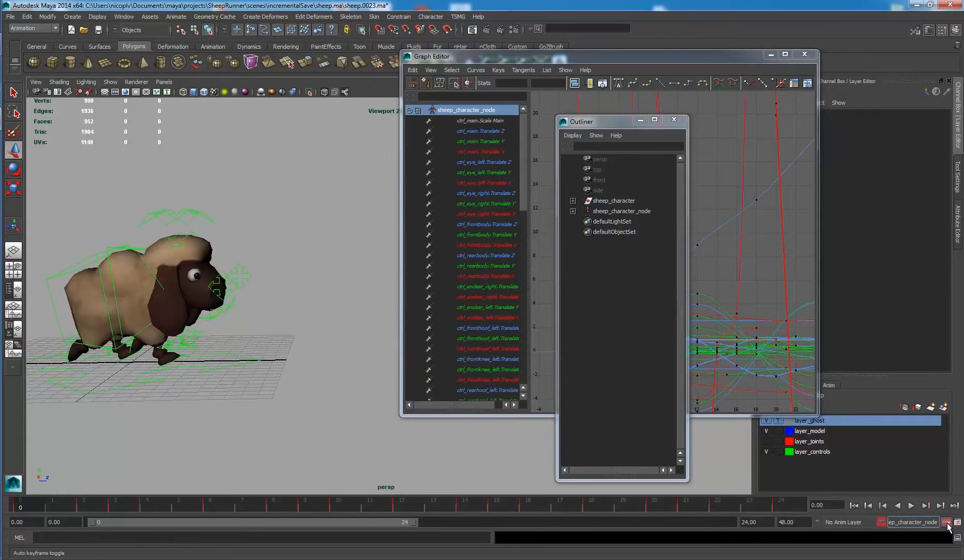
Copy the character set's keys at frame 0 and paste them at frame 24.
{"action": "right_click", "coordinate": [25, 502]}
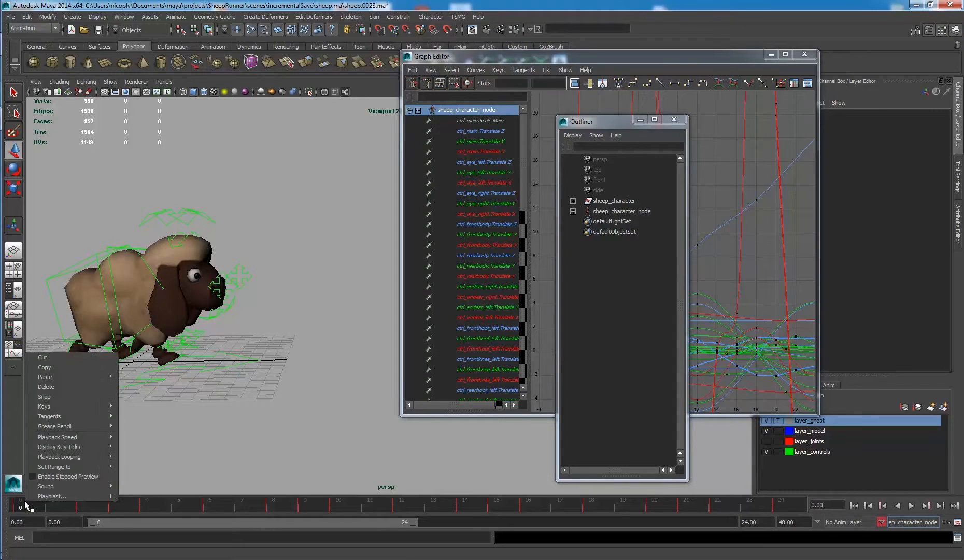
{"action": "left_click", "coordinate": [78, 367]}
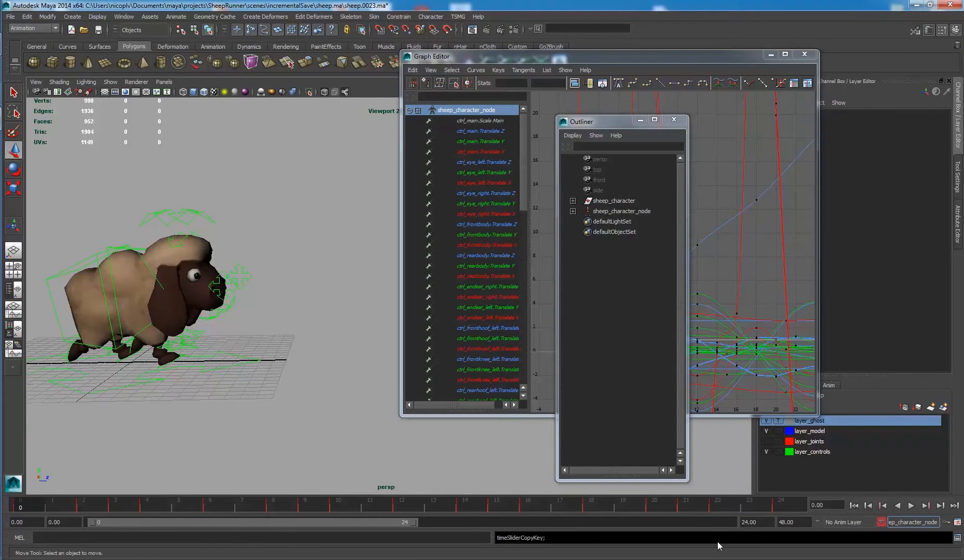
{"action": "left_click", "coordinate": [774, 501]}
{"action": "right_click", "coordinate": [775, 502]}
{"action": "mouse_move", "coordinate": [827, 384]}
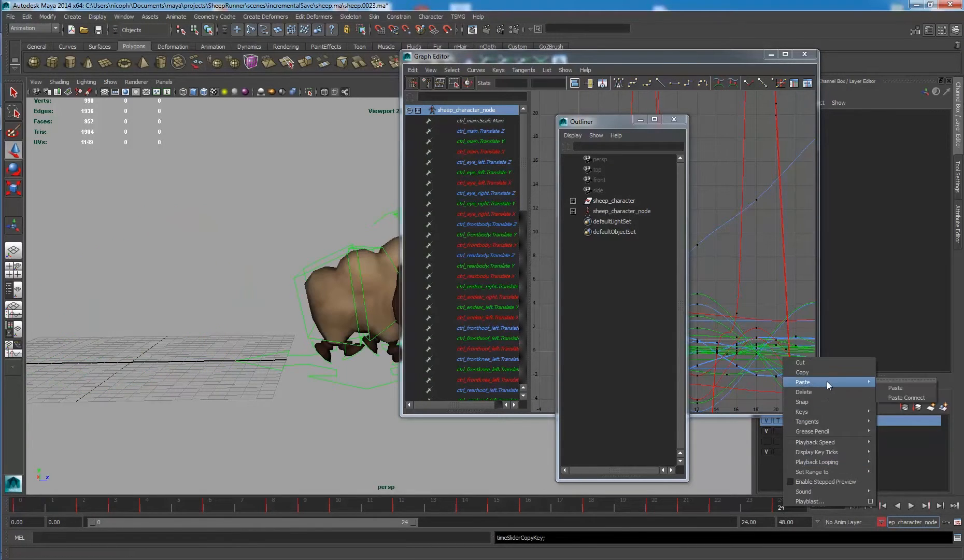
{"action": "left_click", "coordinate": [887, 388]}
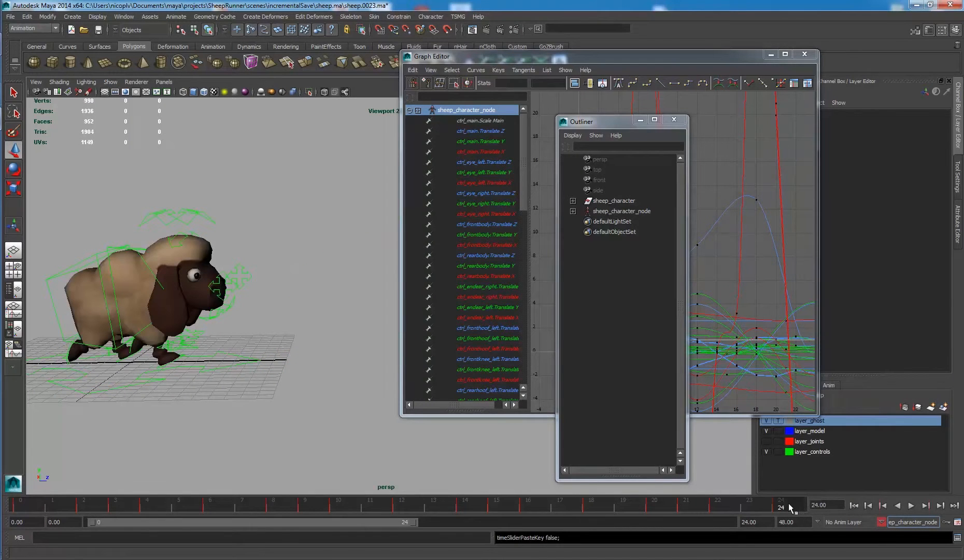
Set the ctrl_main control's Translate Z to 18 at frame 24 and key that channel.
{"action": "left_click_drag", "start_coordinate": [742, 63], "coordinate": [659, 64]}
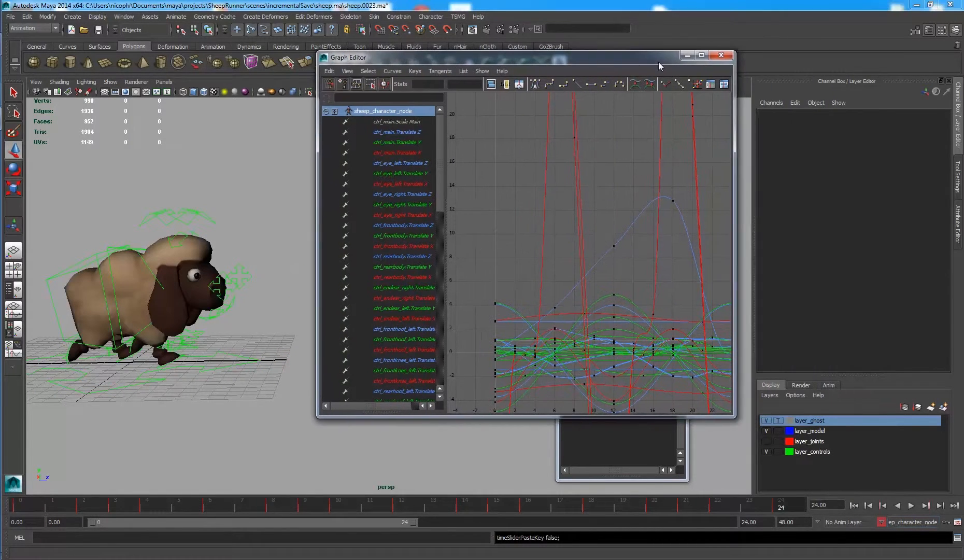
{"action": "left_click", "coordinate": [957, 223]}
{"action": "left_click", "coordinate": [234, 354]}
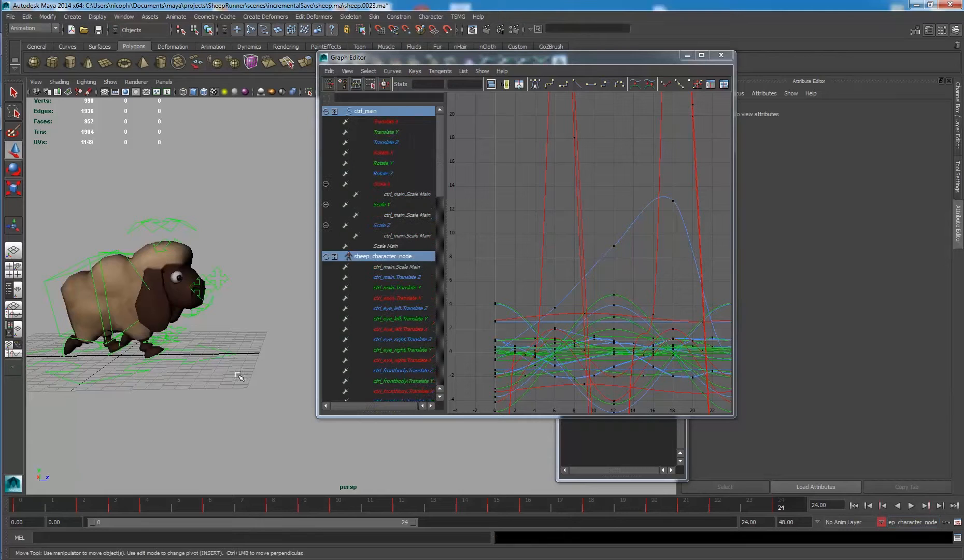
{"action": "left_click", "coordinate": [957, 124]}
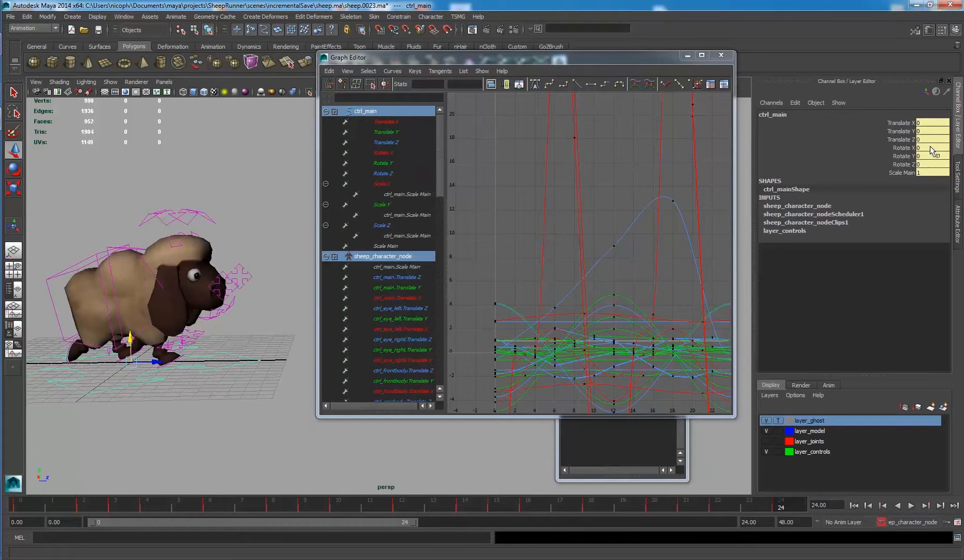
{"action": "left_click", "coordinate": [927, 139]}
{"action": "key", "text": "Return"}
{"action": "right_click", "coordinate": [899, 145]}
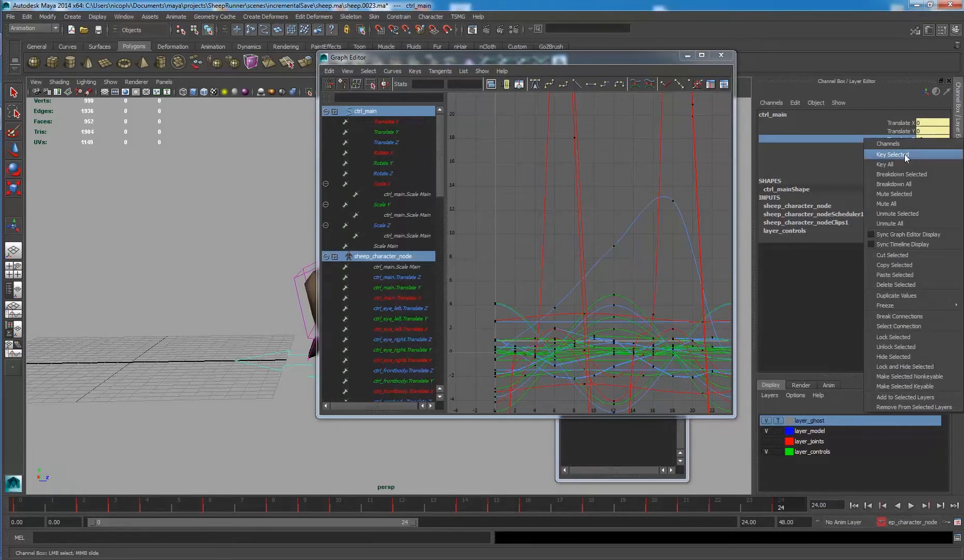
{"action": "left_click", "coordinate": [905, 155]}
Check the ctrl_main Translate Z curve and its frame 24 key, and minimise the Graph Editor and Outliner.
{"action": "key", "text": "f"}
{"action": "middle_click_drag", "start_coordinate": [555, 223], "coordinate": [553, 225], "text": "alt"}
{"action": "left_click", "coordinate": [687, 152]}
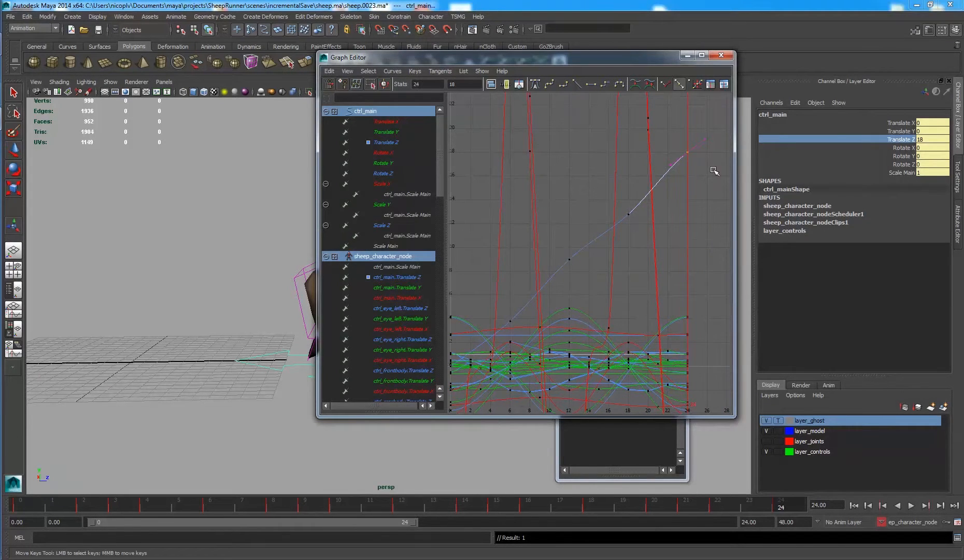
{"action": "scroll", "coordinate": [596, 234], "scroll_direction": "down", "scroll_amount": 3}
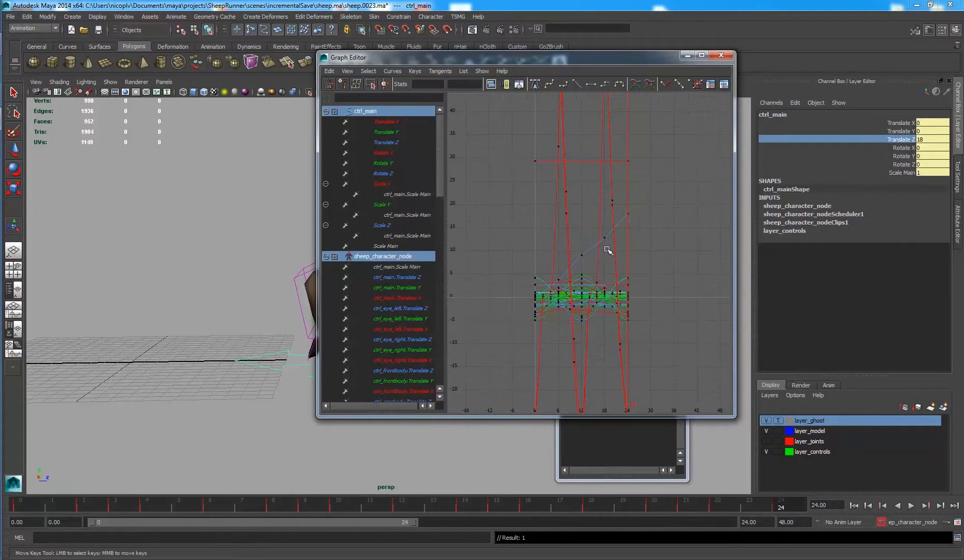
{"action": "left_click", "coordinate": [687, 55]}
{"action": "left_click", "coordinate": [640, 120]}
Deselect the main control, play the run cycle from frame 0, and return to frame 0 to view the sheep from the side.
{"action": "left_click_drag", "start_coordinate": [539, 282], "coordinate": [564, 280], "text": "alt"}
{"action": "left_click", "coordinate": [563, 280]}
{"action": "key", "text": "w"}
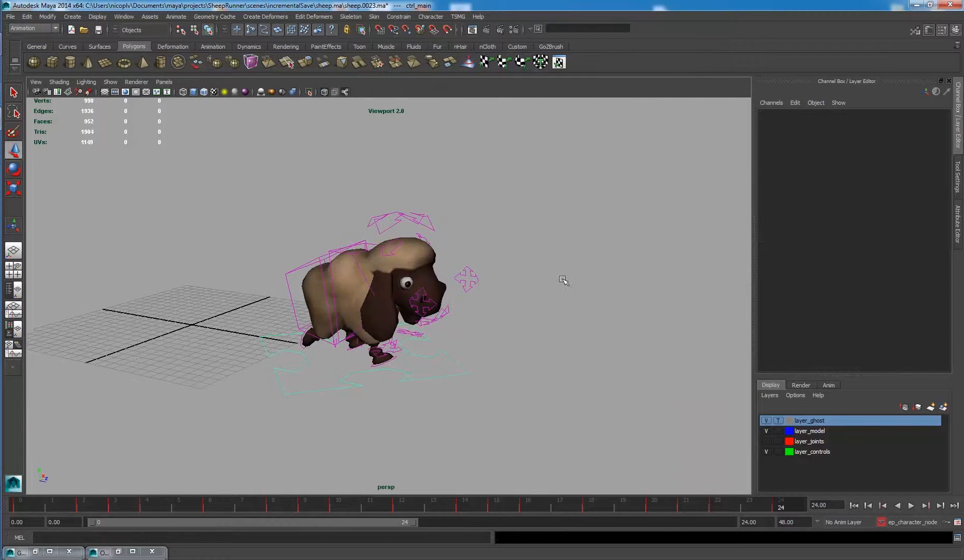
{"action": "left_click", "coordinate": [853, 505]}
{"action": "left_click", "coordinate": [911, 506]}
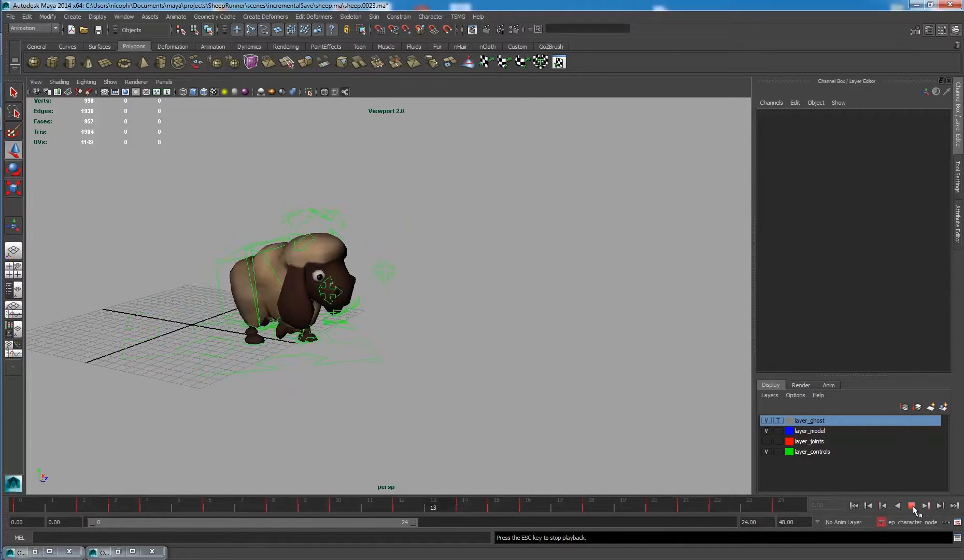
{"action": "left_click", "coordinate": [911, 506]}
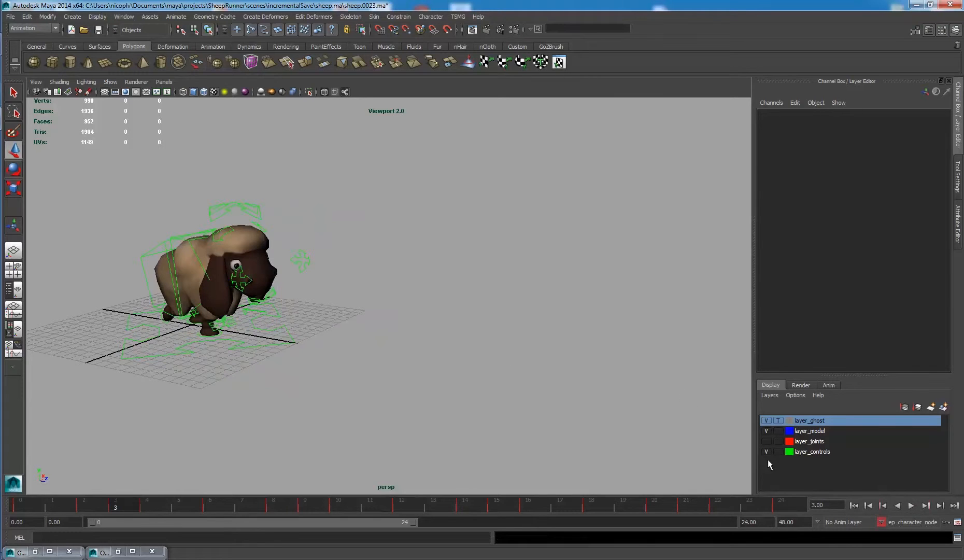
{"action": "left_click", "coordinate": [853, 505]}
{"action": "left_click_drag", "start_coordinate": [192, 265], "coordinate": [213, 249], "text": "alt"}
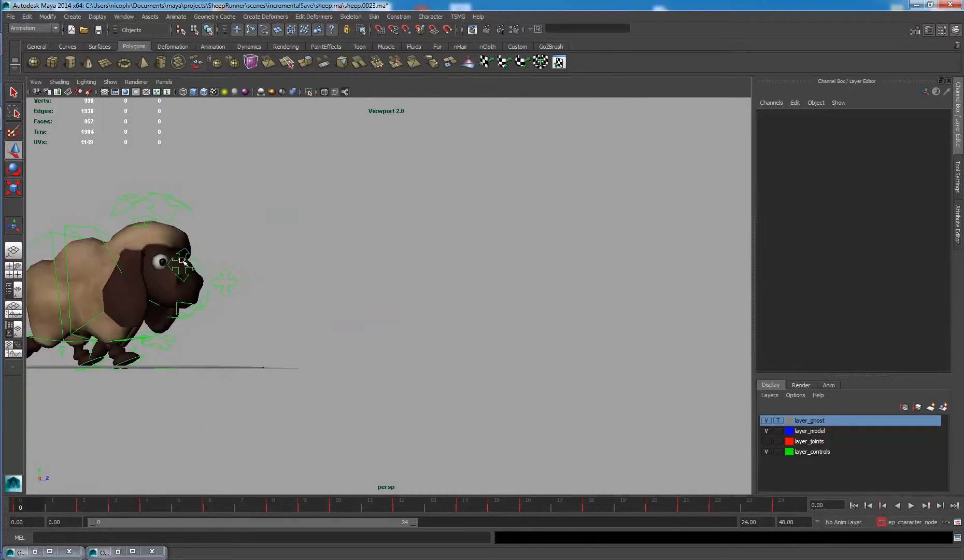
{"action": "middle_click_drag", "start_coordinate": [192, 279], "coordinate": [304, 284], "text": "alt"}
{"action": "left_click_drag", "start_coordinate": [303, 286], "coordinate": [322, 326], "text": "alt"}
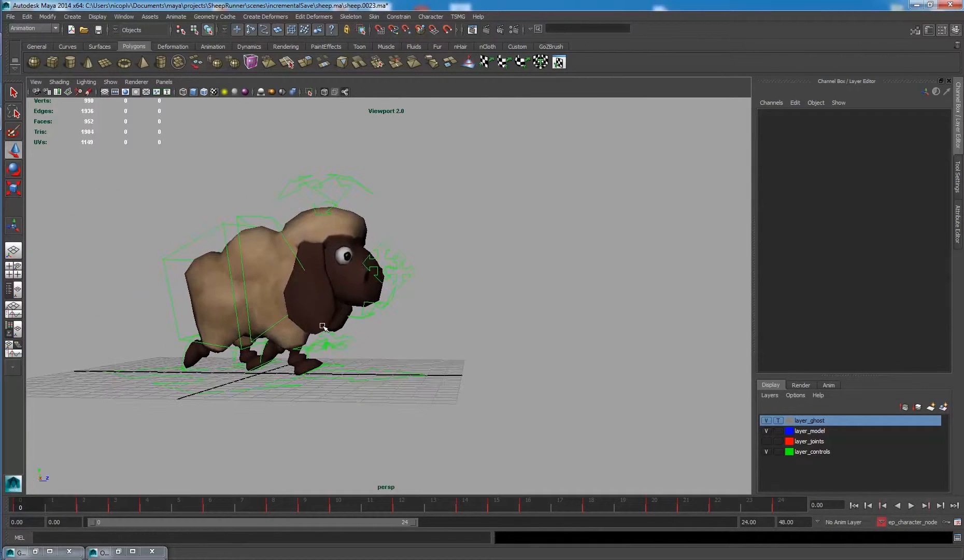